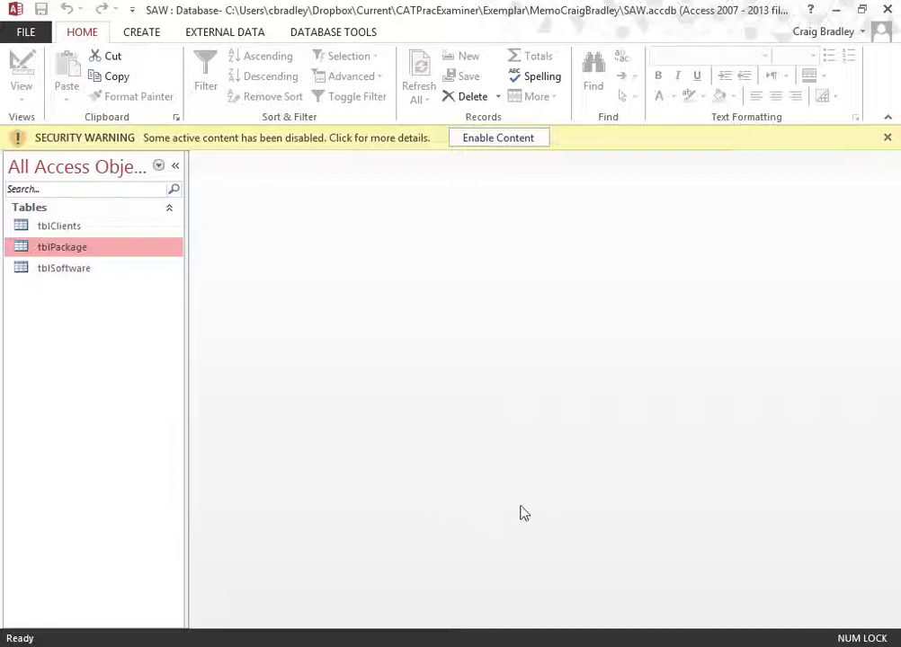
Enable the database's blocked content and open the tblClients table in Design View
left_click(524, 141)
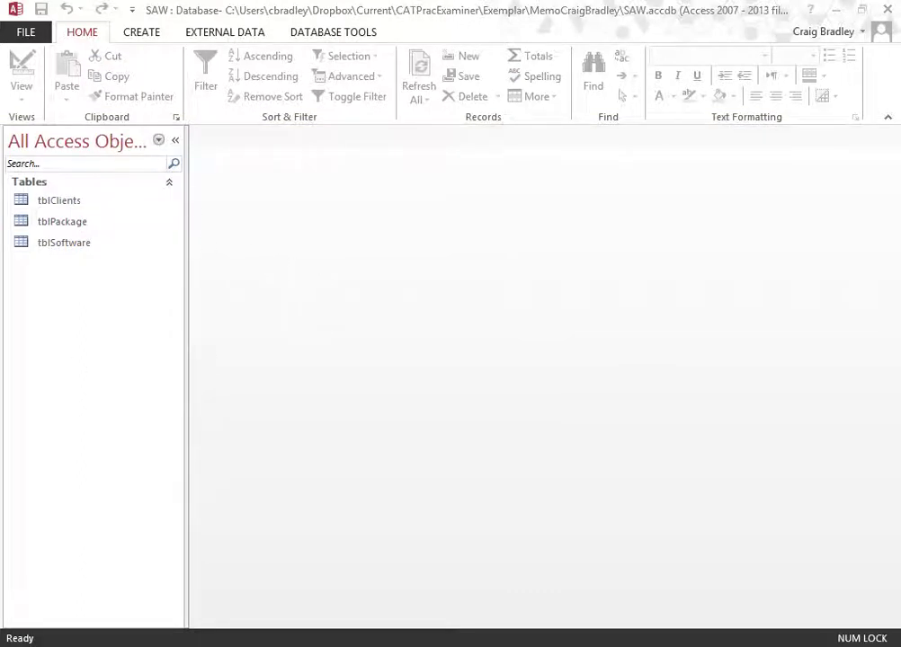
right_click(66, 199)
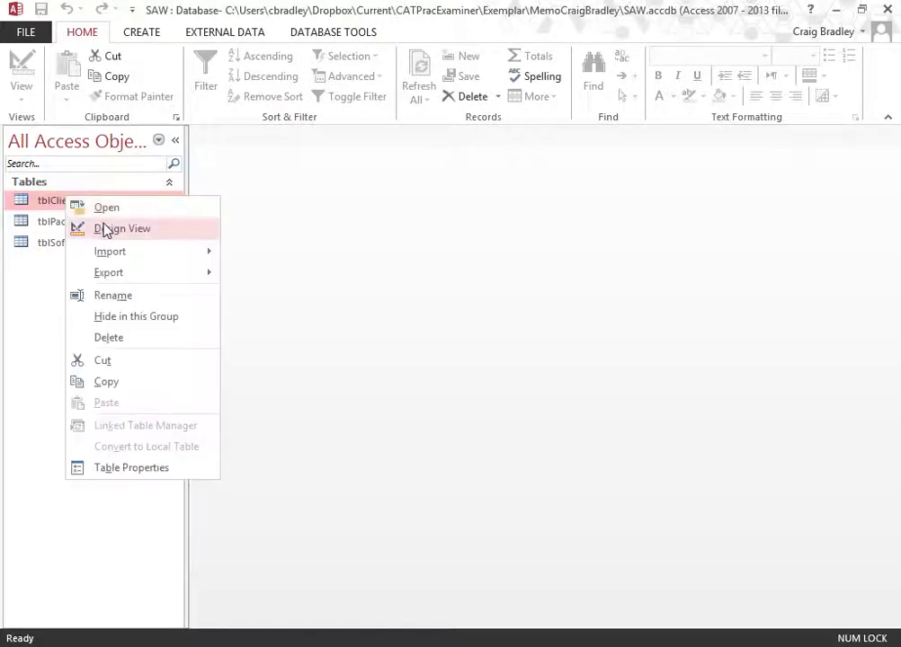
left_click(107, 231)
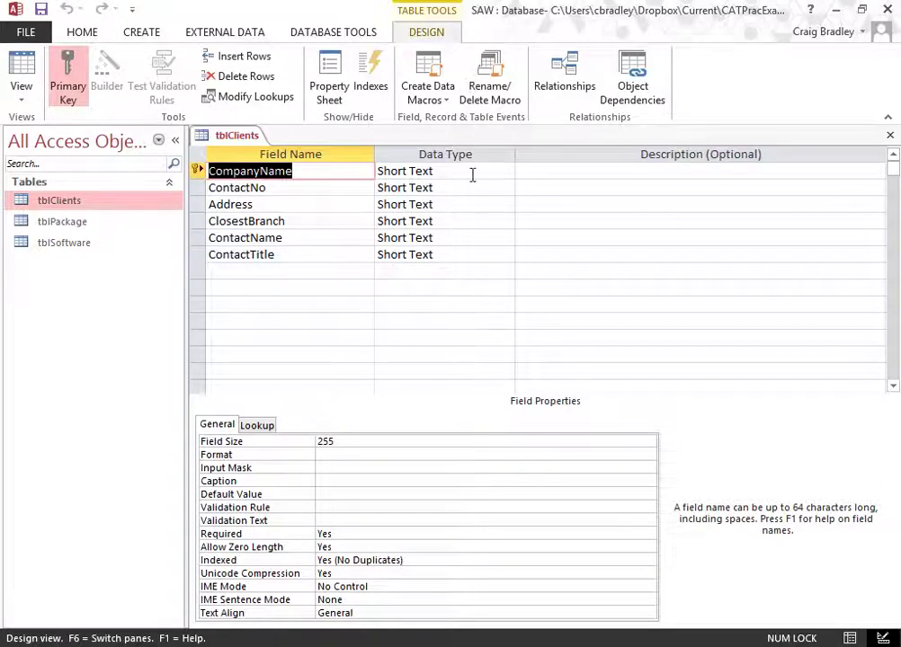
Try to set the field size of CompanyName, ContactNo and ClosestBranch to 30 all at once
left_click(321, 194)
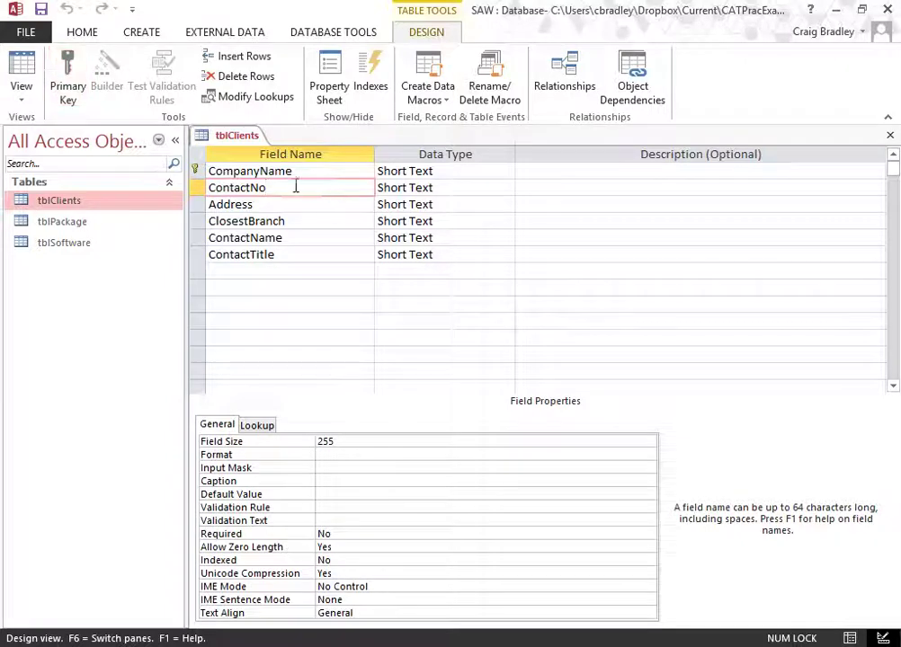
left_click(197, 170)
left_click(197, 186)
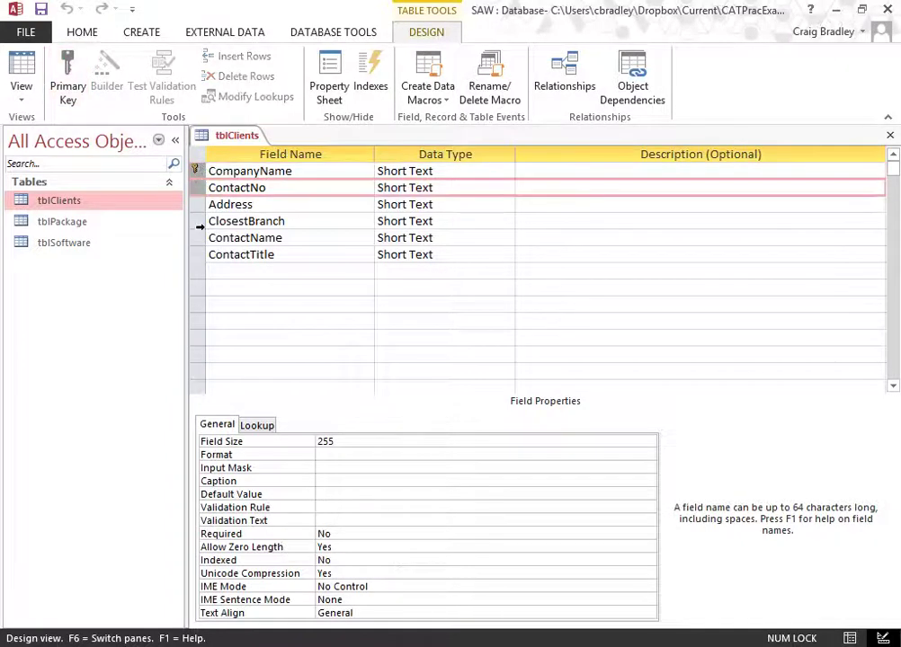
left_click_drag(196, 187, 199, 226)
left_click(198, 220)
left_click(342, 443)
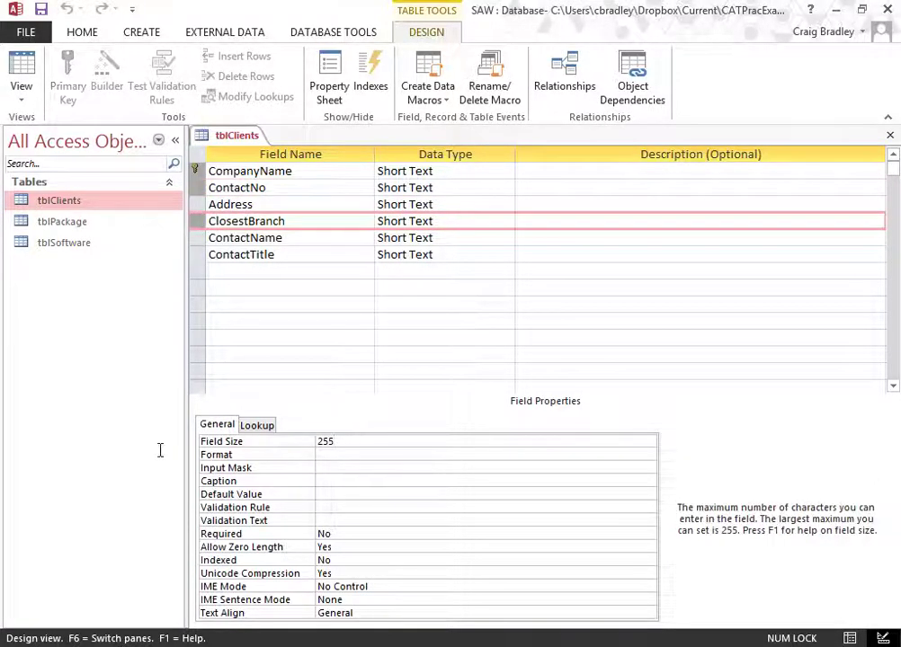
key("BackSpace")
type("30")
key("Return")
Set the field size of the CompanyName field to 30
left_click(254, 172)
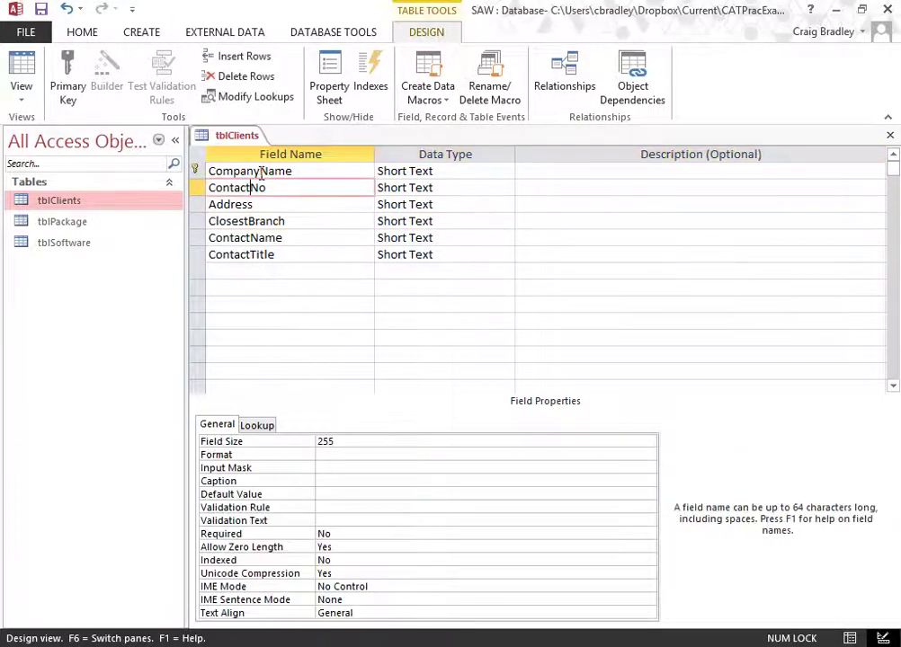
key("alt+j")
key("d")
key("p")
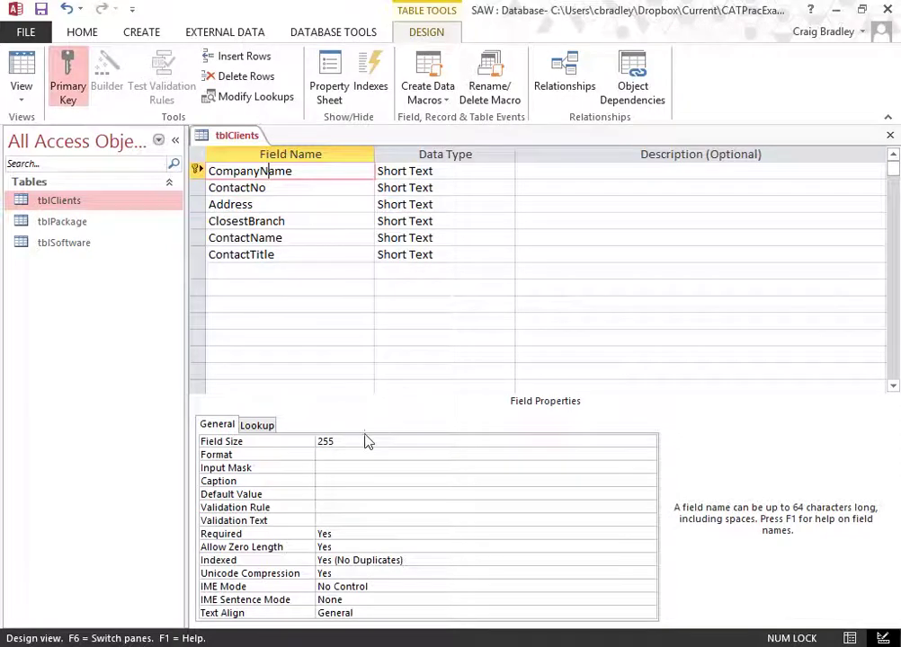
left_click(326, 441)
key("Delete")
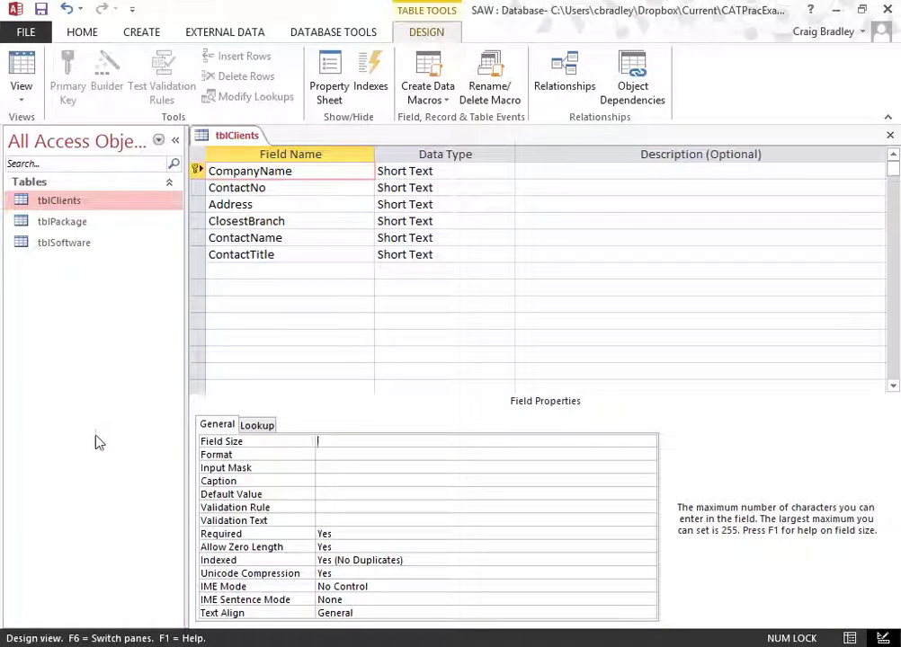
type("30")
key("Return")
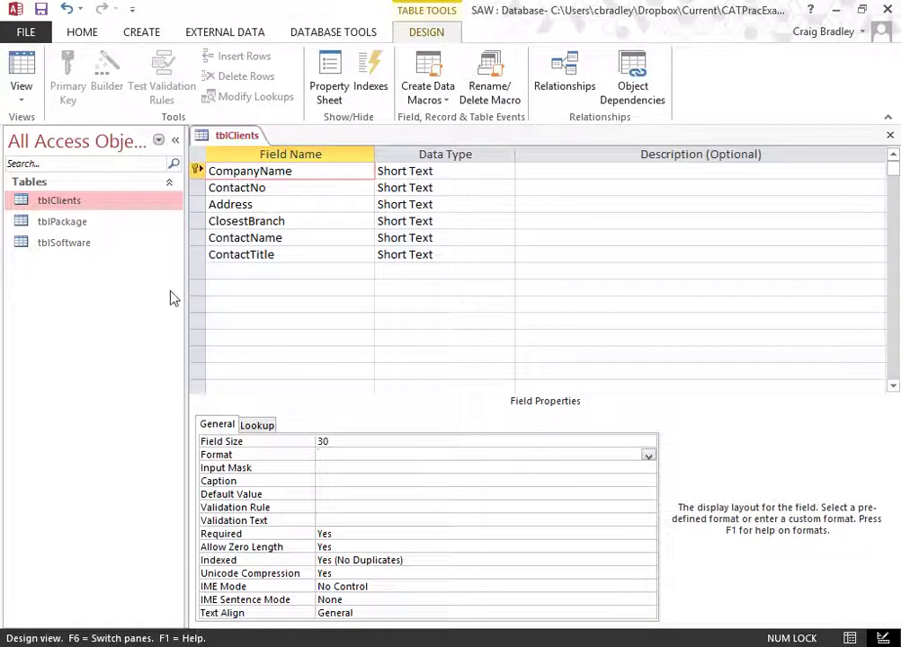
Set the field size of the ContactNo field to 30
left_click(261, 191)
left_click(347, 442)
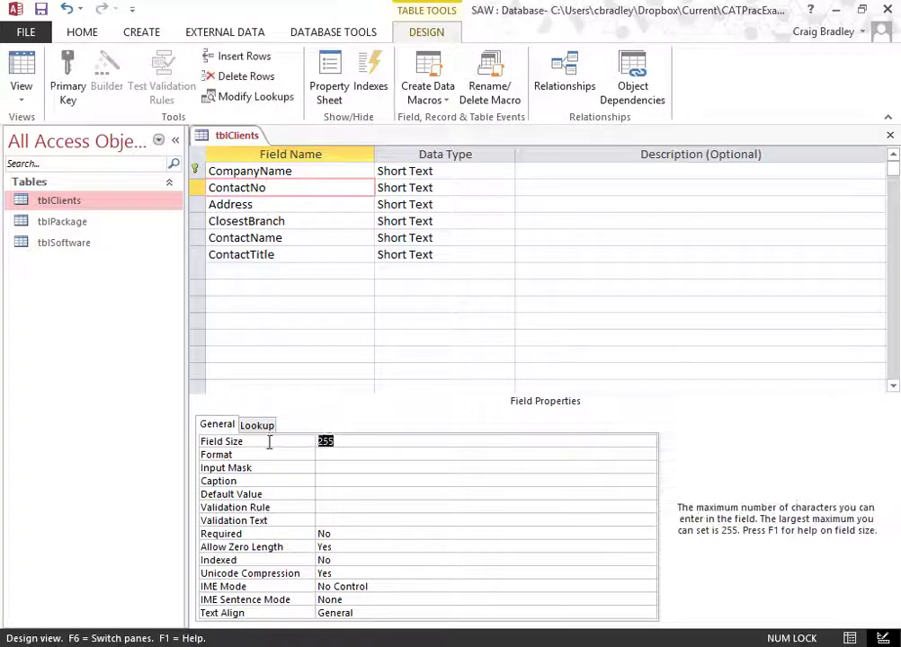
type("30")
key("Return")
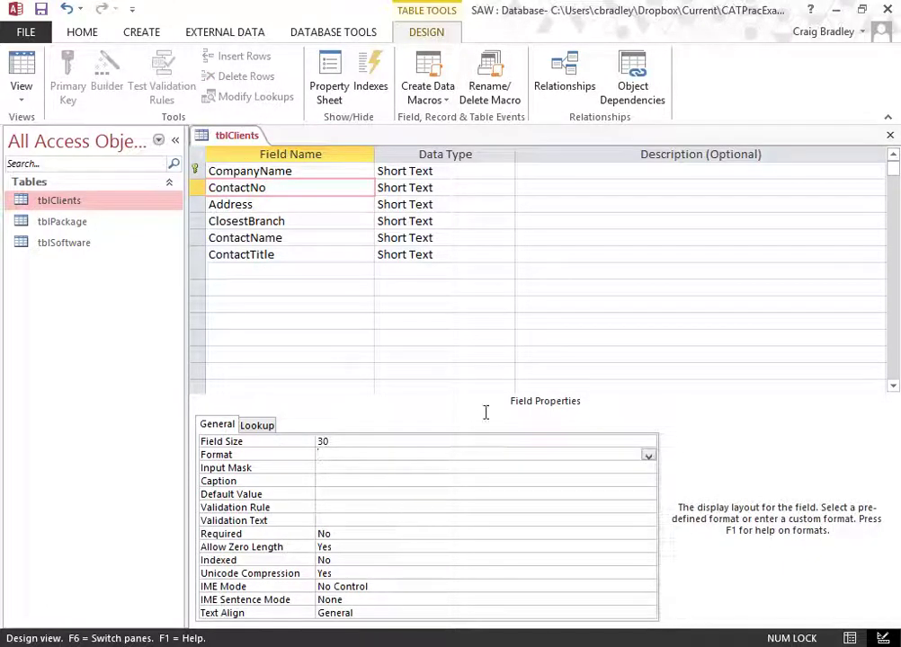
left_click(253, 221)
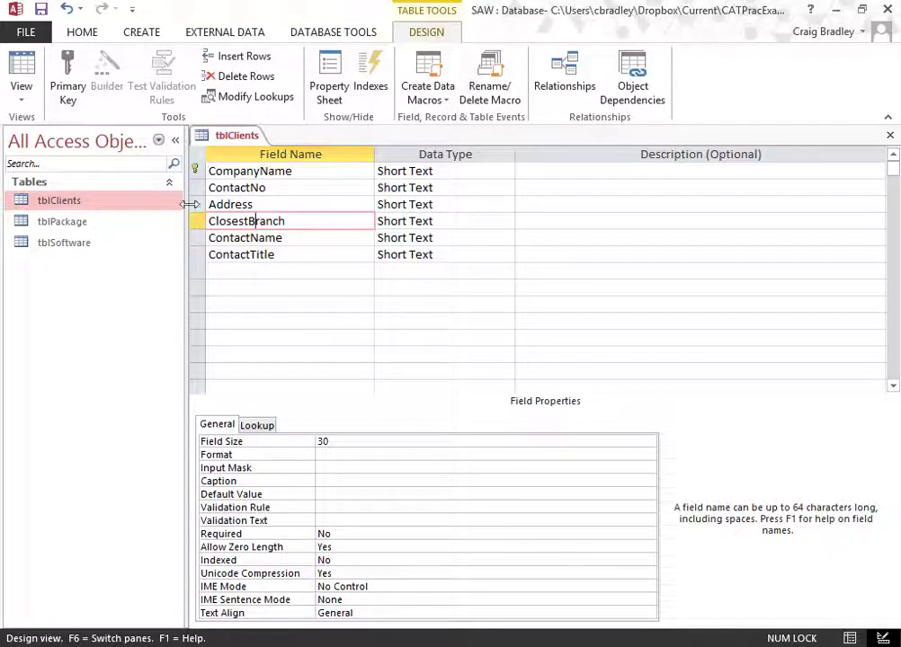
left_click(340, 469)
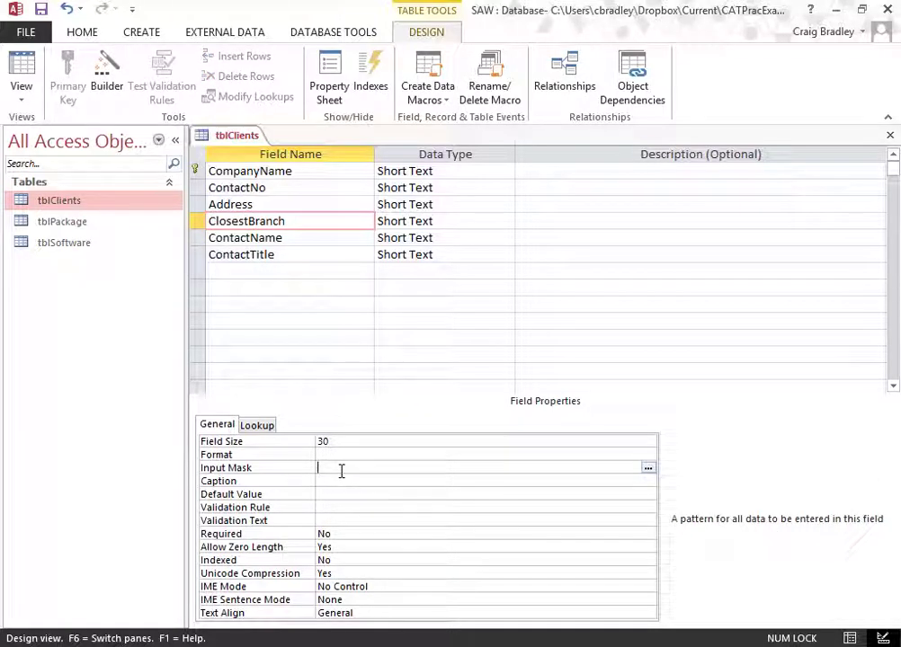
type("(000) 000 ")
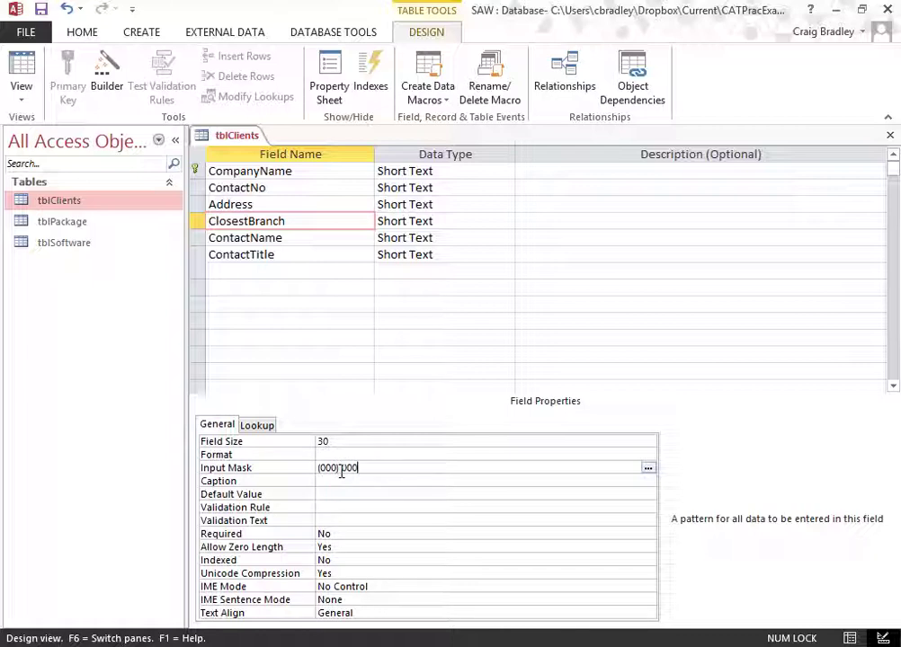
type("0000")
key("Up")
left_click(283, 470)
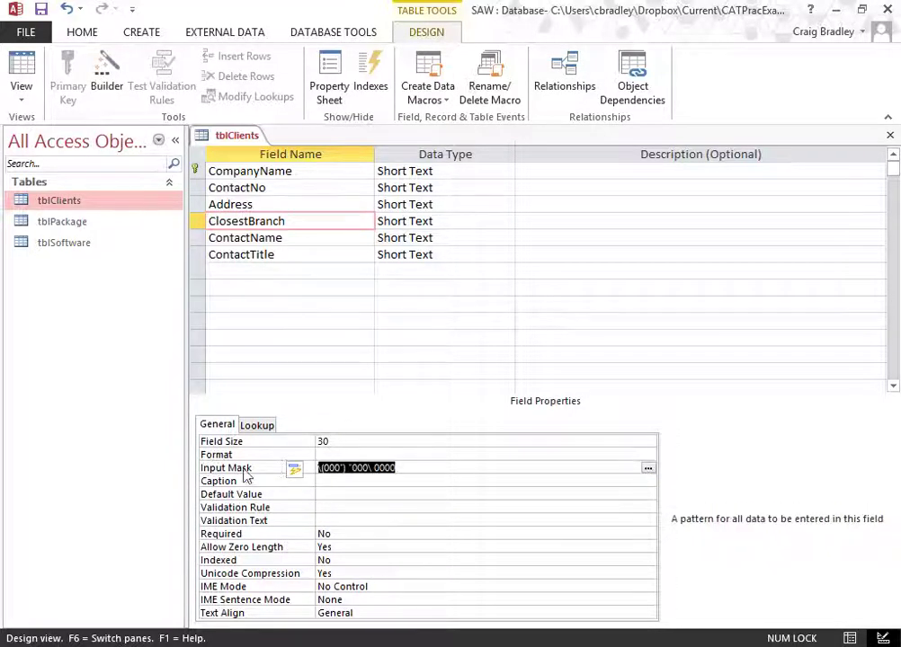
key("Delete")
Open the ContactNo field's input mask for editing and undo the last change
left_click(300, 191)
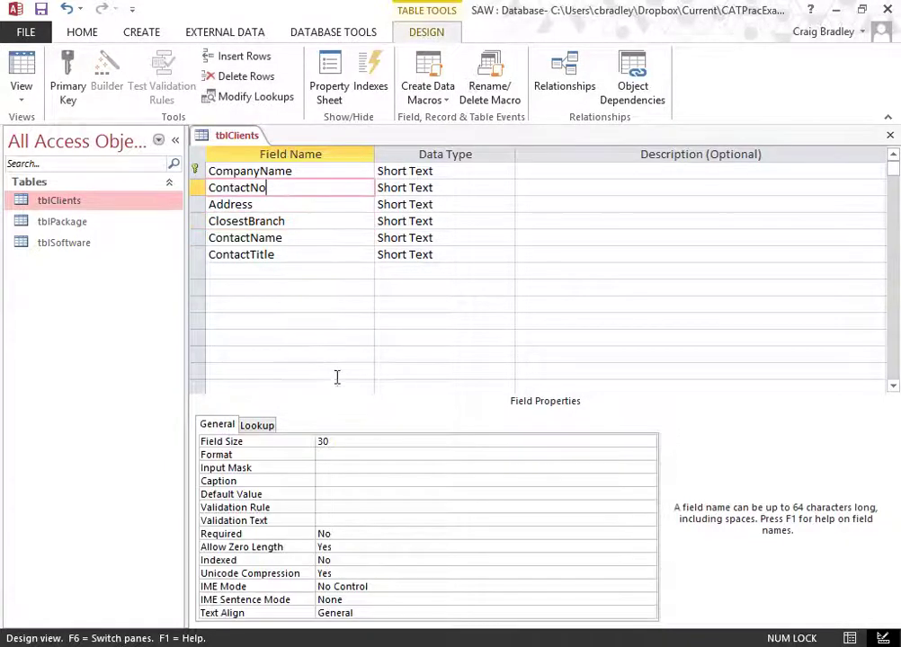
left_click(338, 481)
left_click(339, 468)
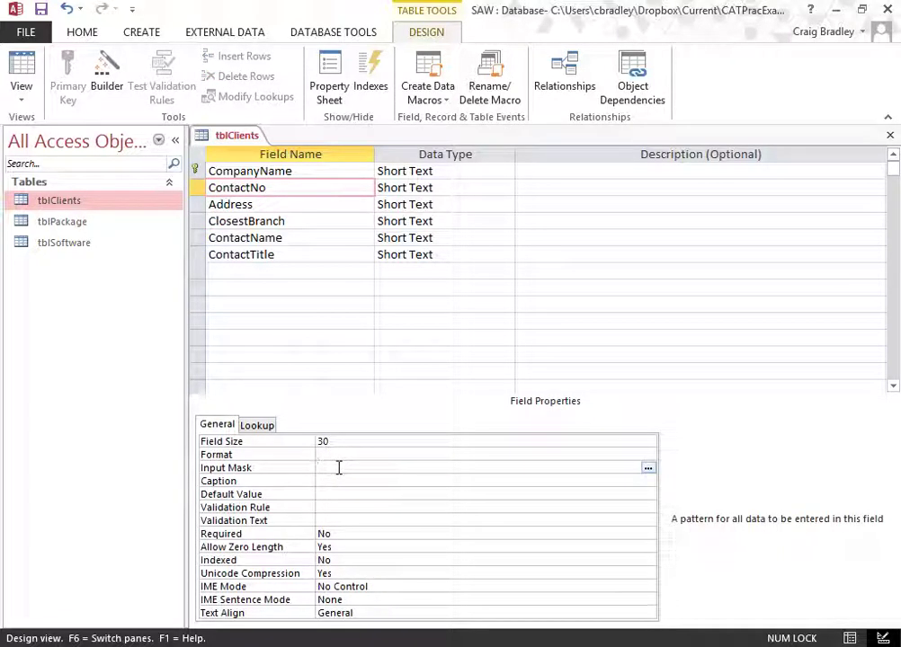
key("ctrl+z")
Start the Lookup Wizard for the ClosestBranch field's data type and choose to supply the list values manually
left_click(326, 219)
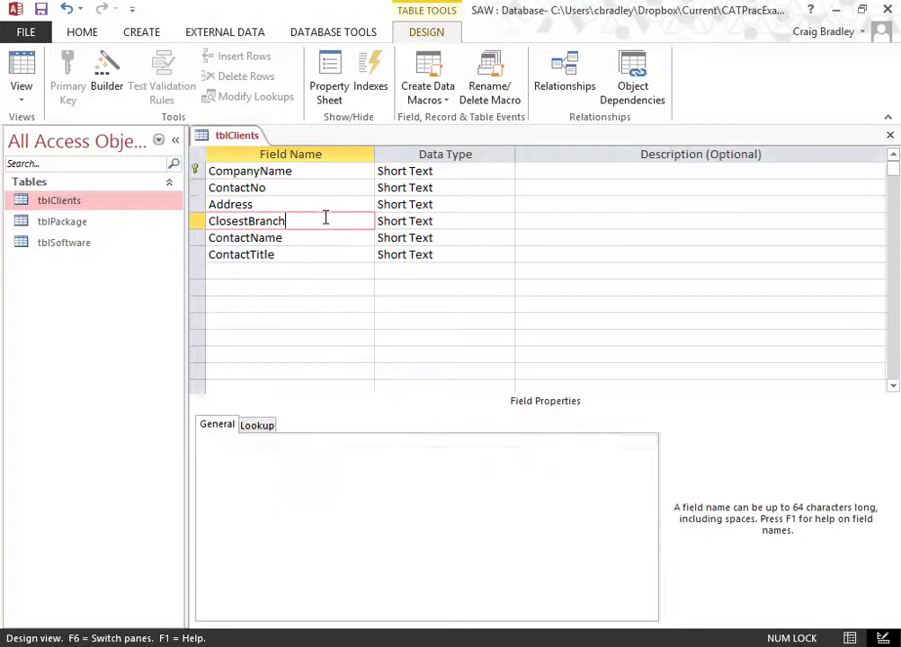
left_click(412, 221)
left_click(506, 222)
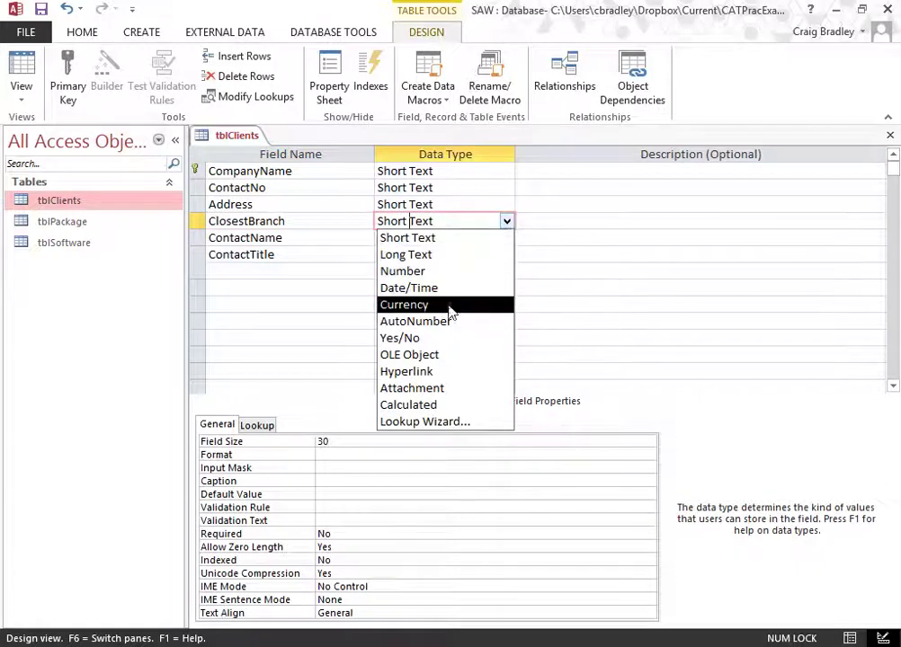
left_click(437, 423)
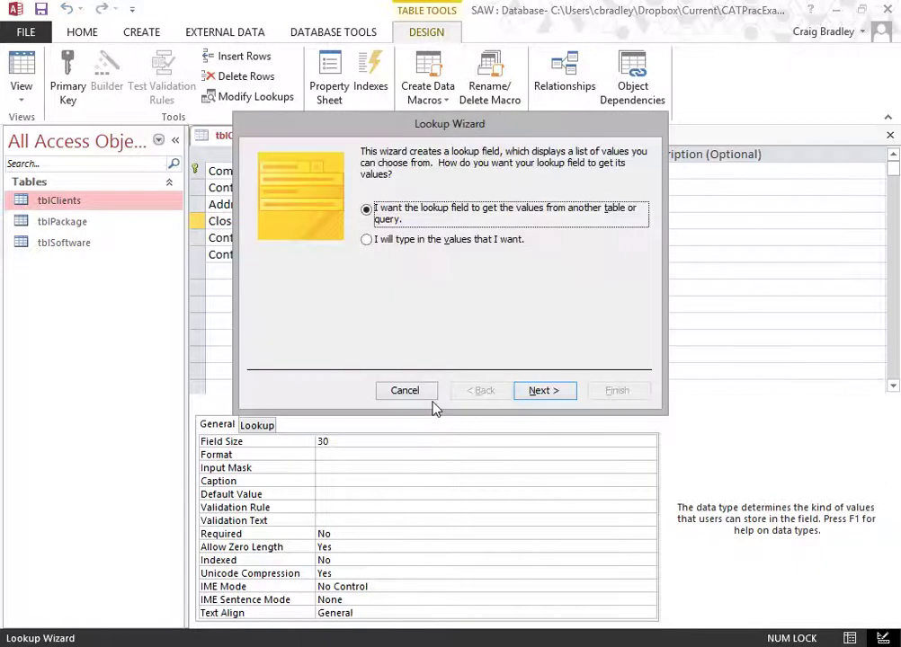
left_click(460, 251)
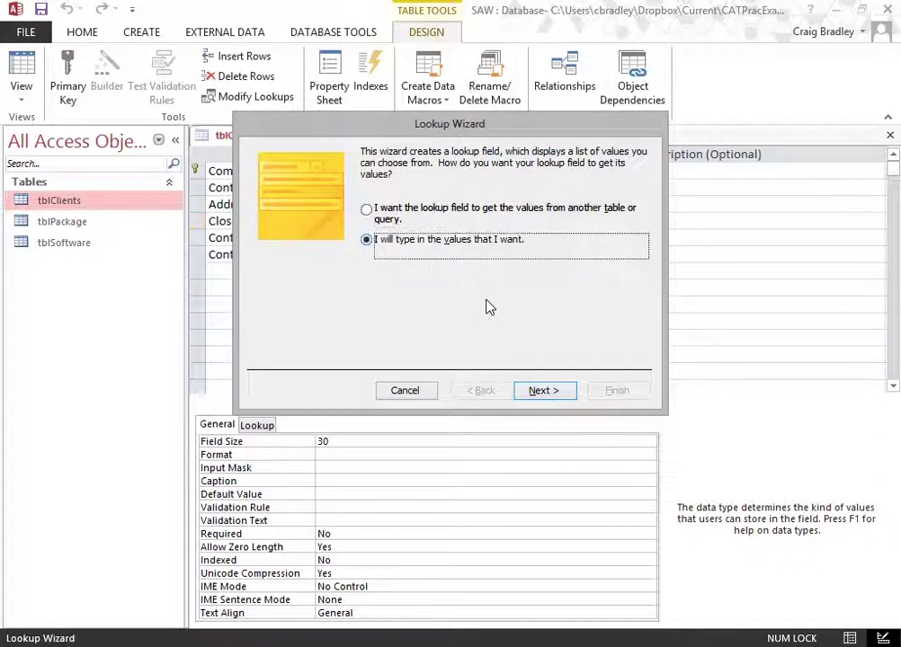
left_click(519, 389)
Enter JHB, PTA and DBN as the lookup values and finish the wizard, keeping the ClosestBranch label
left_click(297, 258)
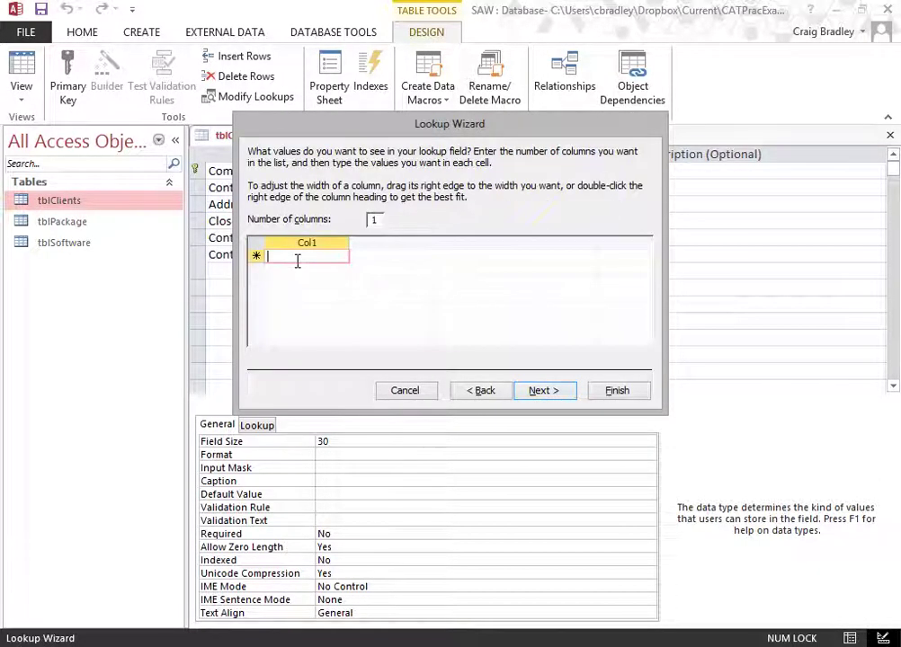
type("JHB")
key("Return")
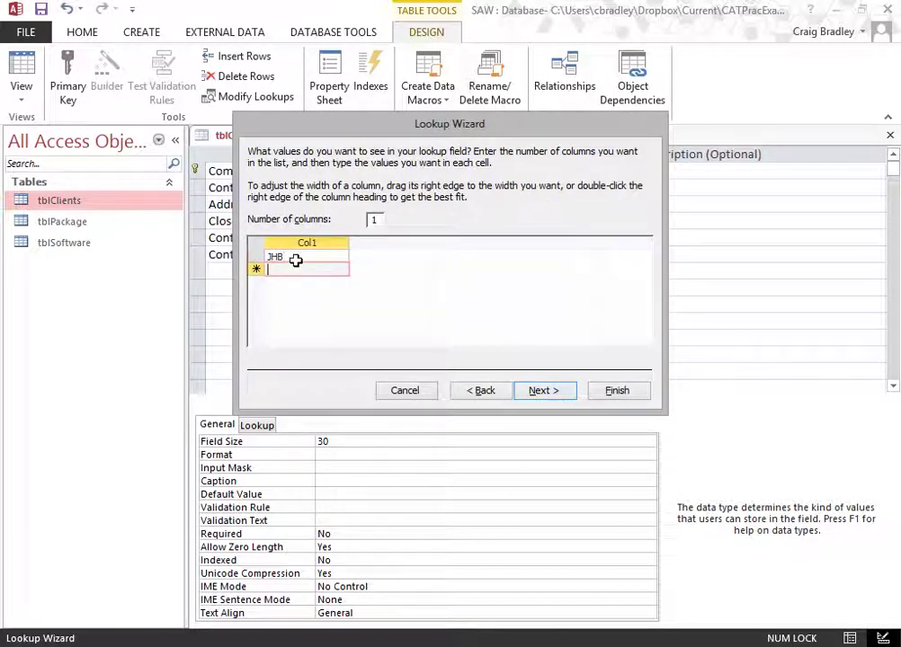
type("PTA")
key("Return")
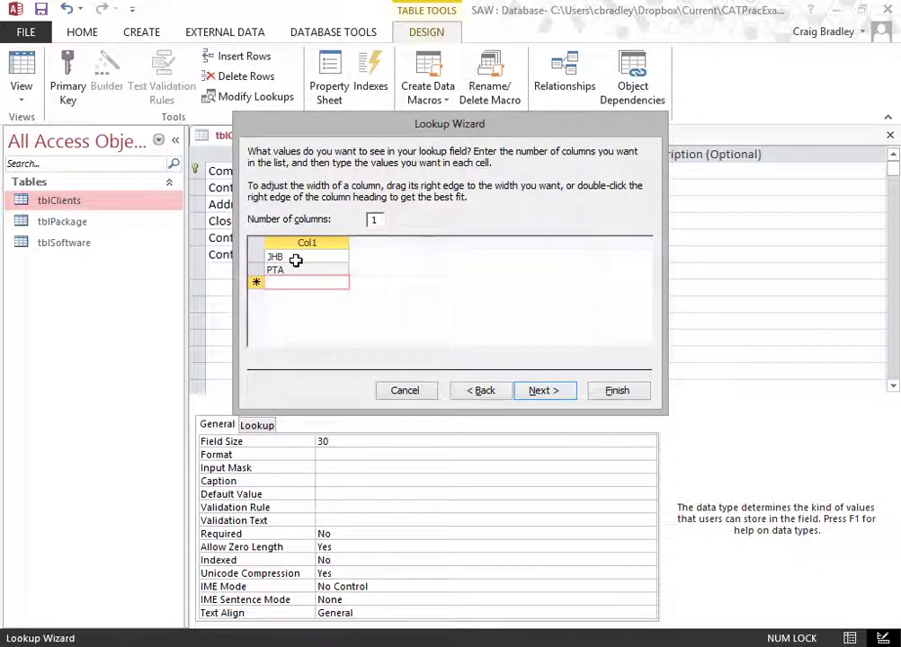
type("DBN")
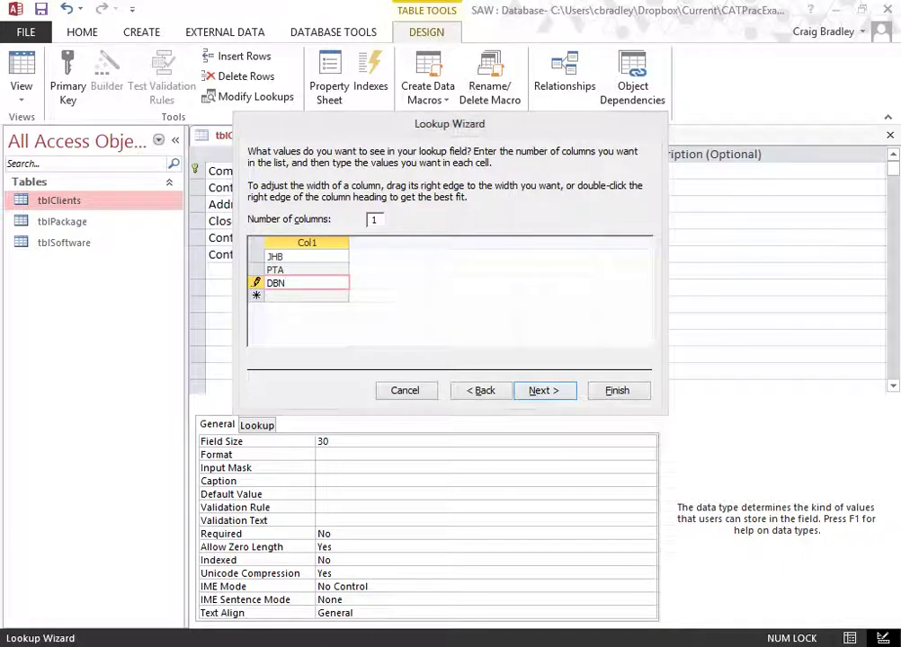
left_click(536, 395)
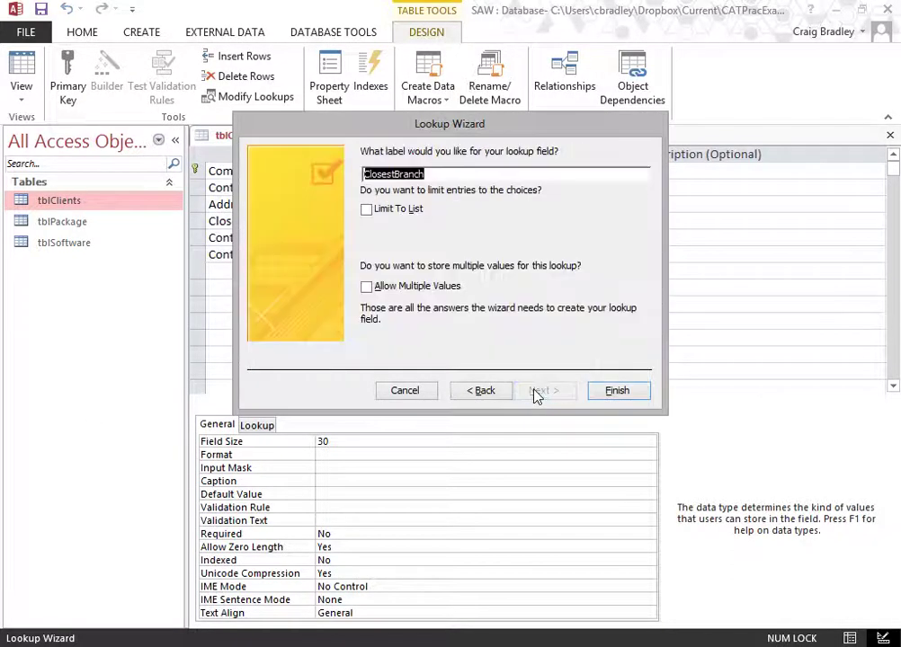
left_click(616, 392)
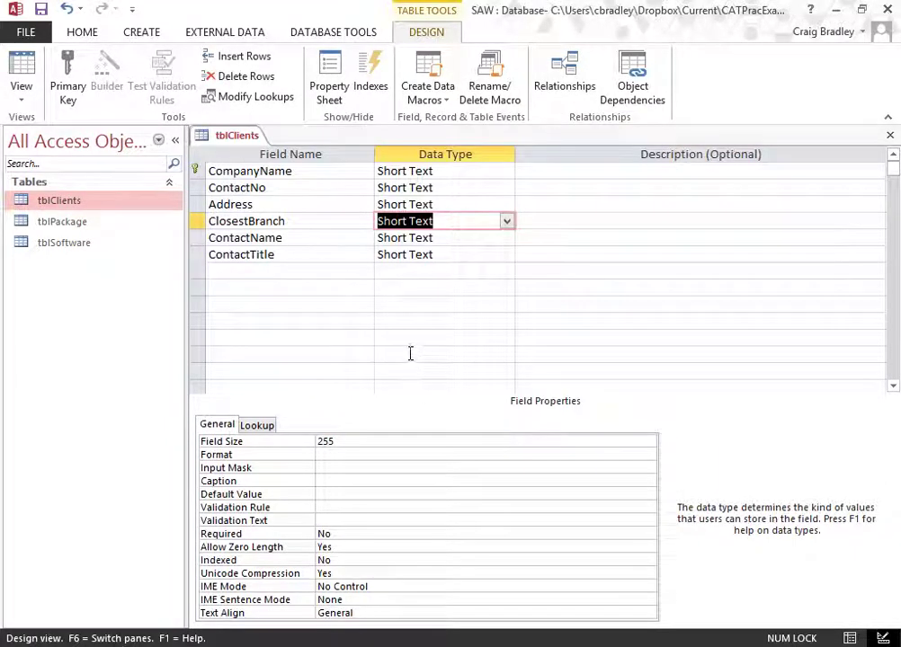
Give the ContactTitle field the validation rule "Mr" or "Miss" or "Mrs" or "Dr"
left_click(434, 255)
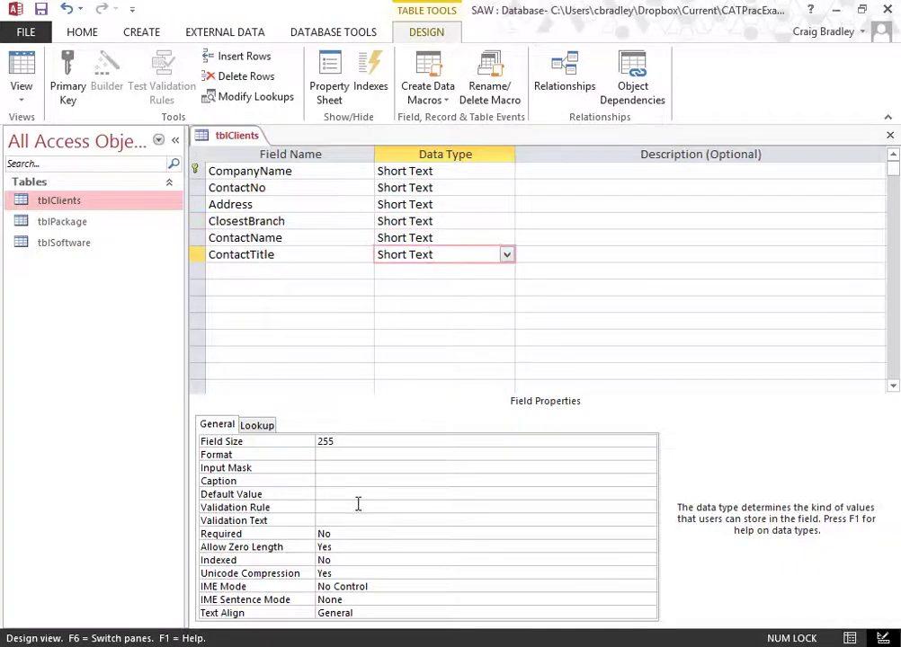
left_click(356, 508)
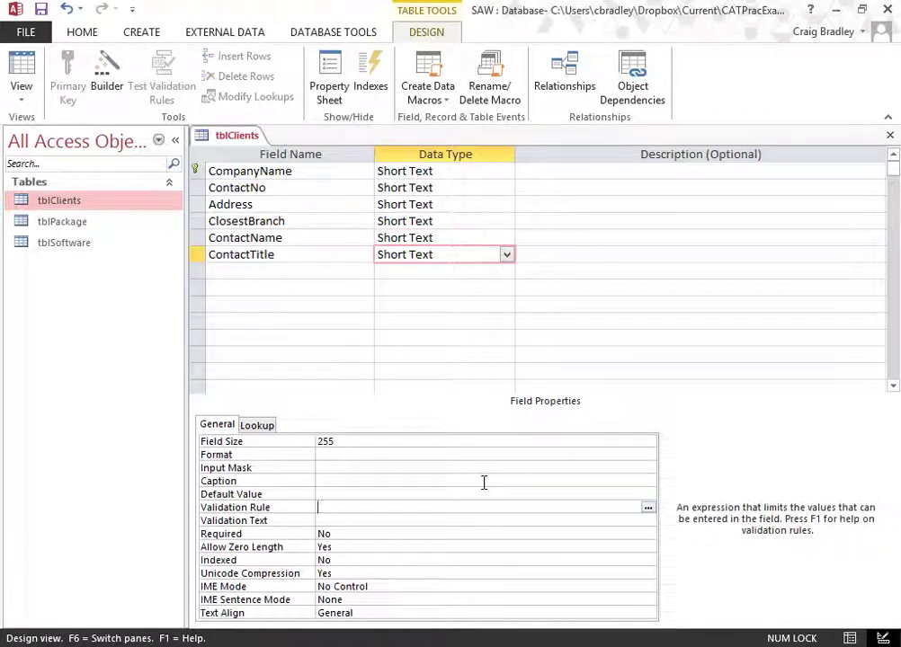
type("Mr\" O")
key("BackSpace")
type("or \"Miss\" or ")
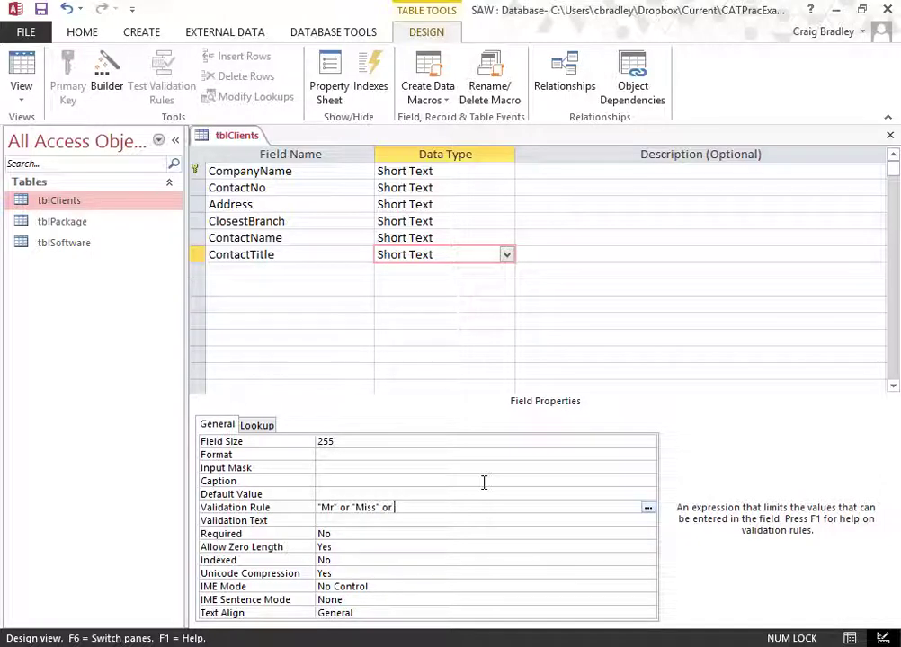
type("\"Mrs")
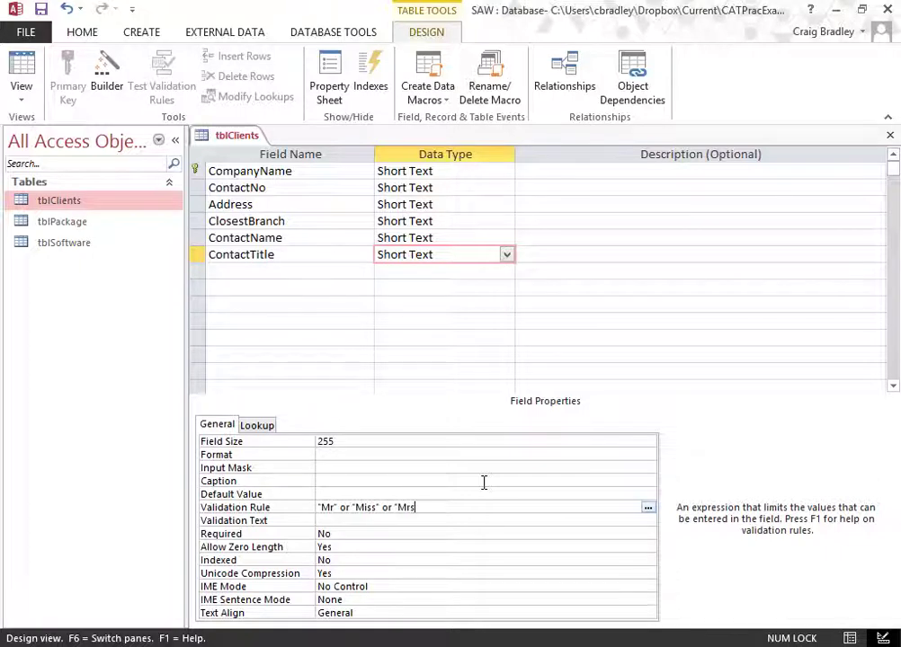
type("\" or \"Dr\"")
Set the ContactTitle field's validation text to "Invalid title, please try again"
left_click(342, 520)
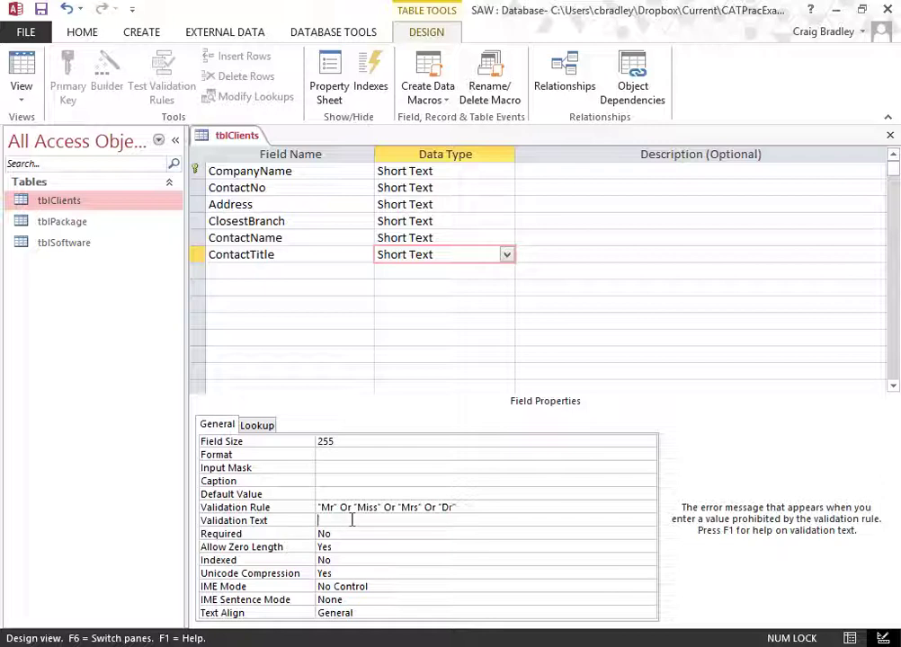
type("INvalid")
key("Delete")
type("n")
type(" title, please trycagain")
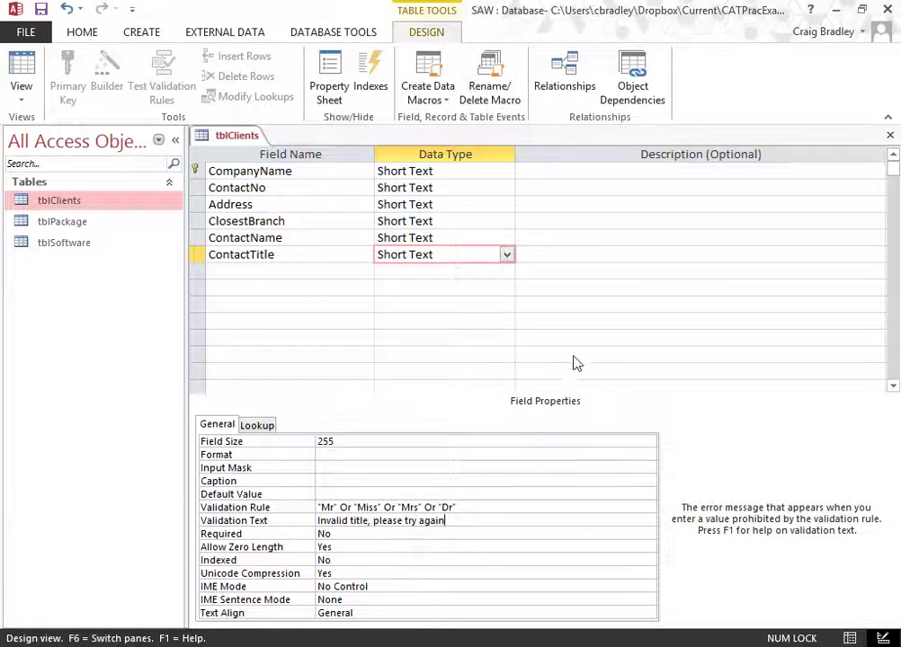
Save tblClients, switch to its datasheet and enter the client records for ProServ, Hatch, TraveX and BanER
left_click(23, 73)
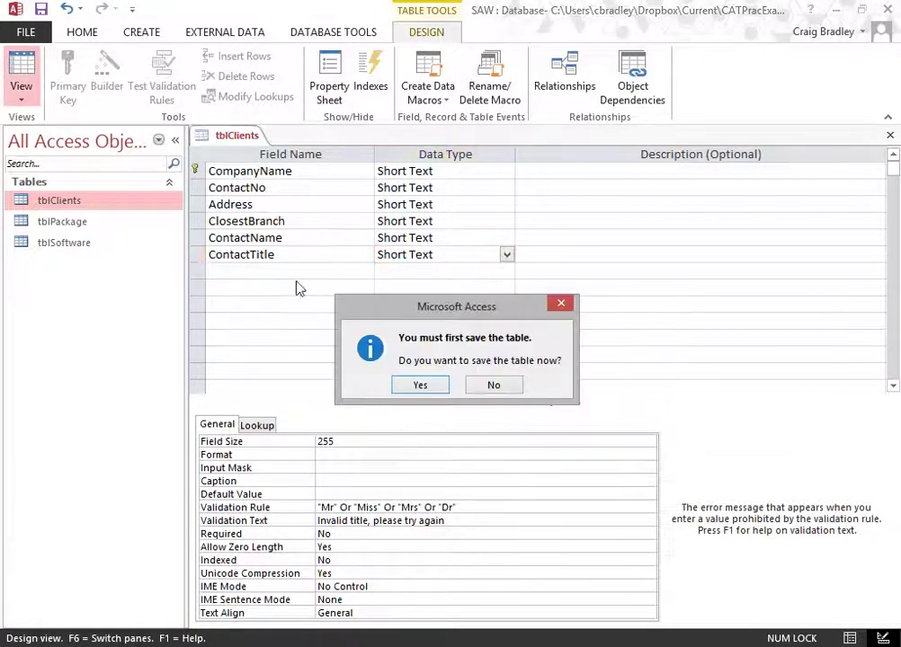
left_click(418, 383)
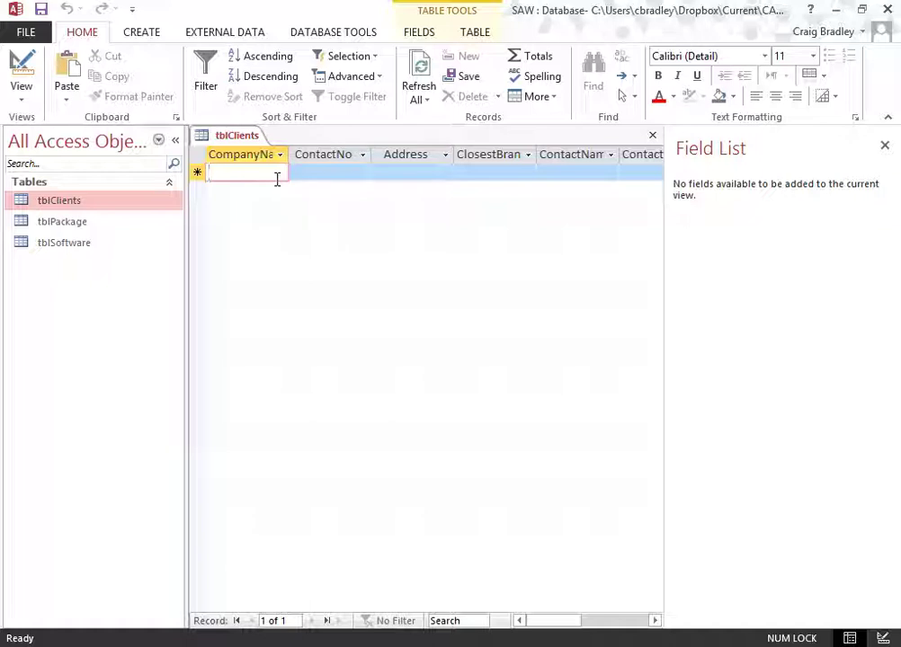
type("ProServ")
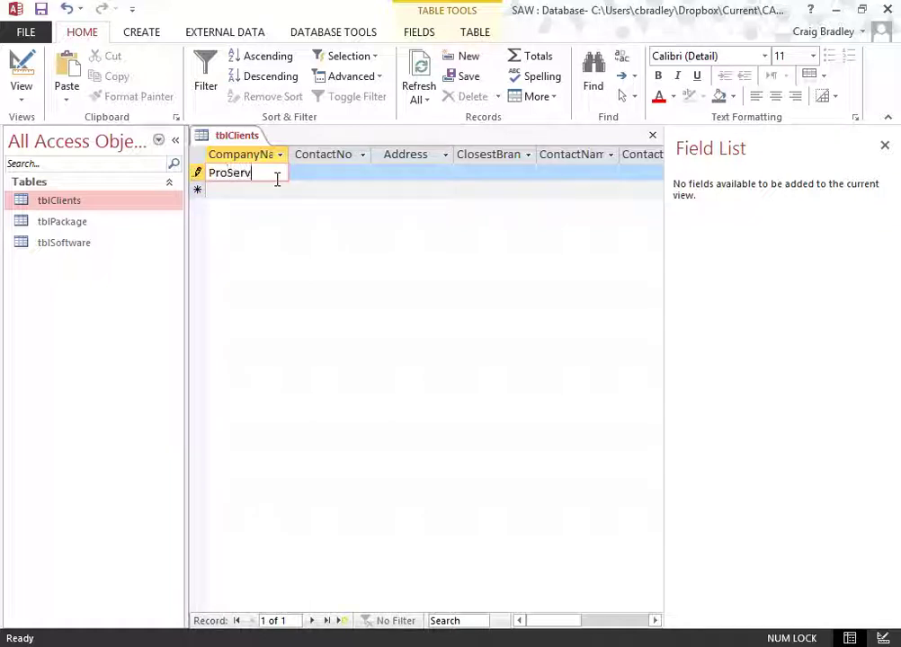
key("Tab")
type("011")
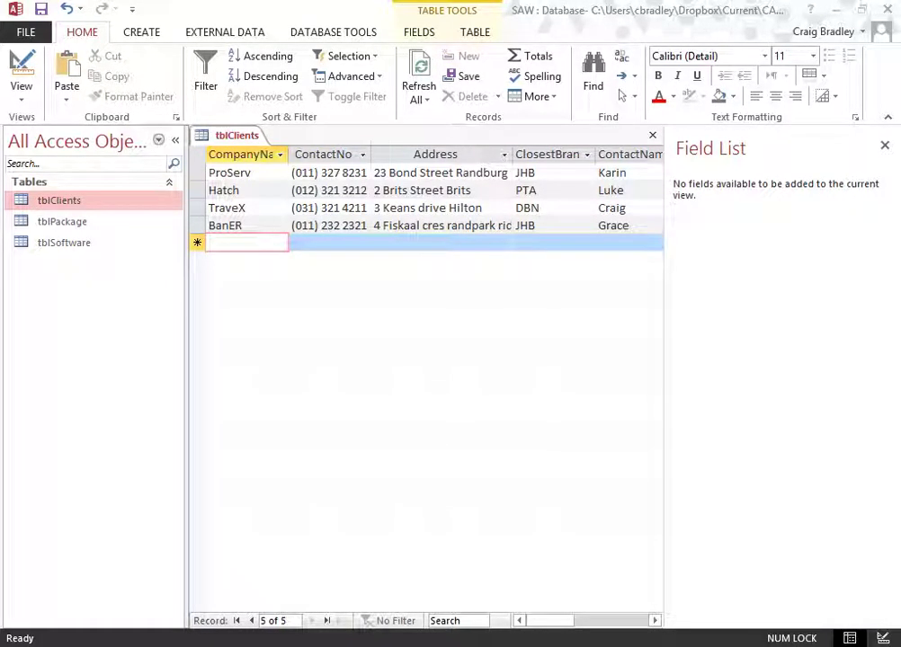
Close tblClients and save the changes to its layout
right_click(236, 136)
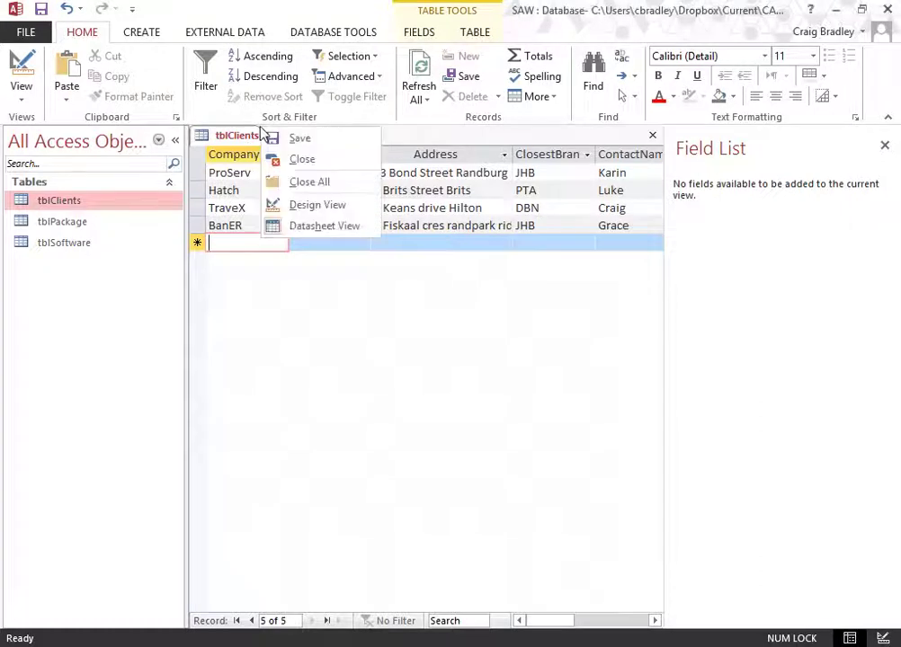
left_click(299, 157)
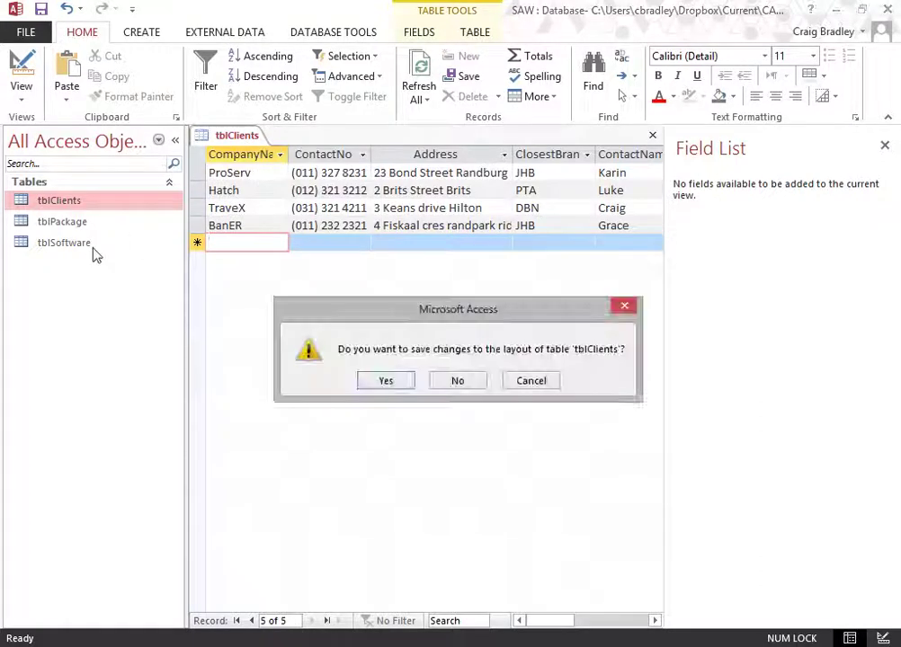
left_click(379, 383)
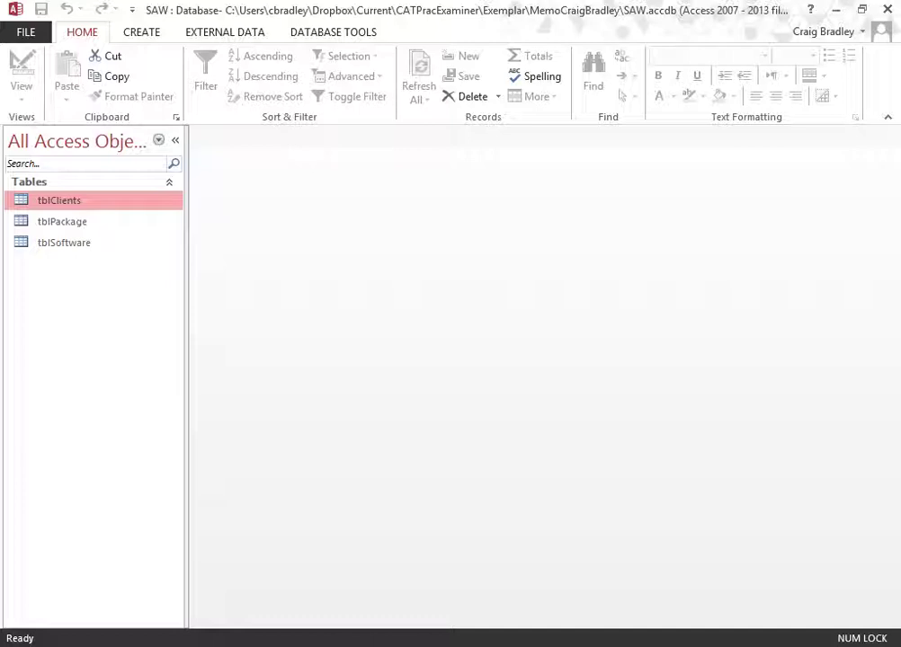
Create a new table in Design View with an AutoNumber field LinkID as its primary key
left_click(145, 34)
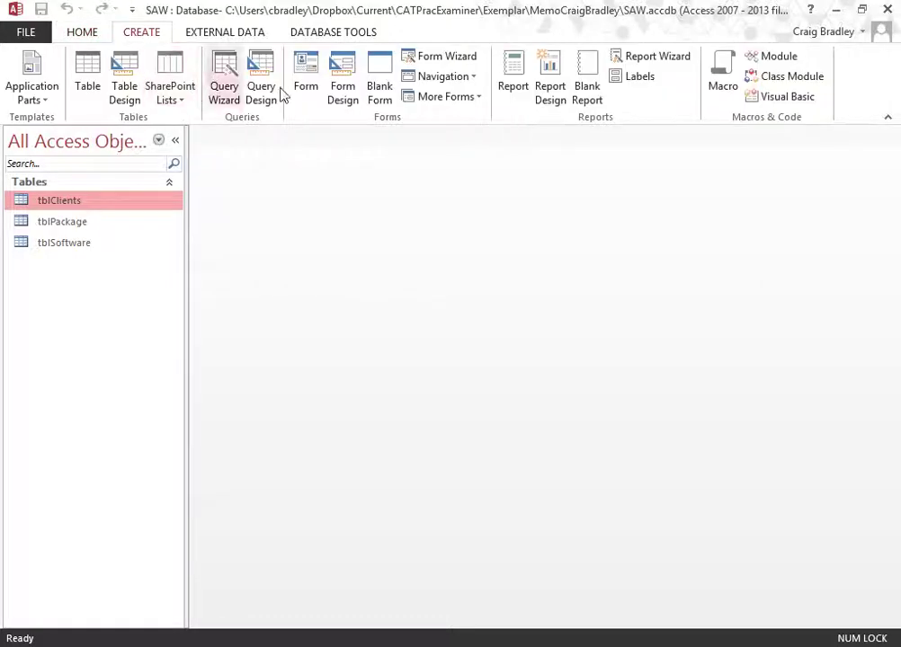
left_click(126, 92)
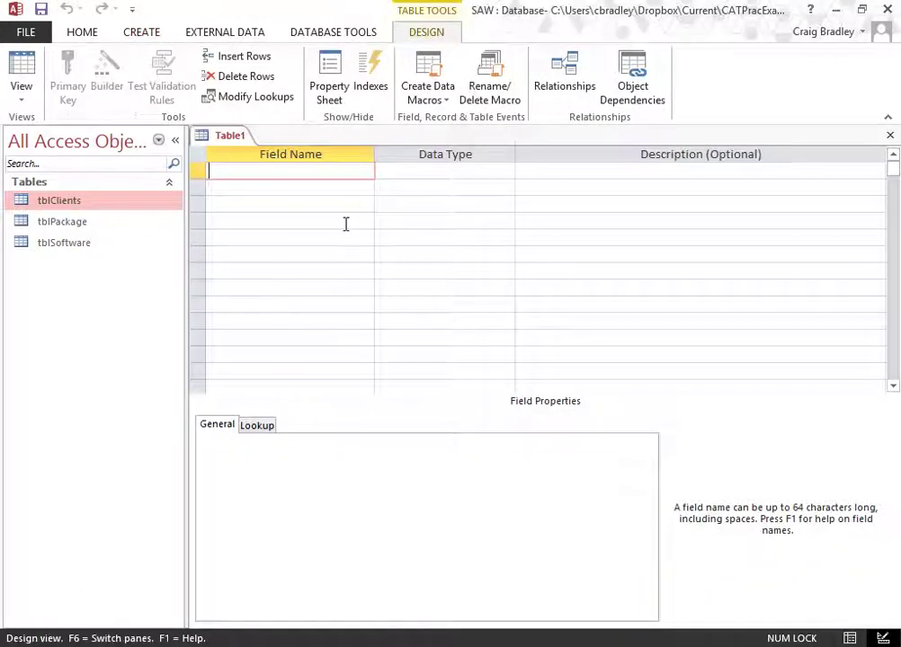
type("LinkID")
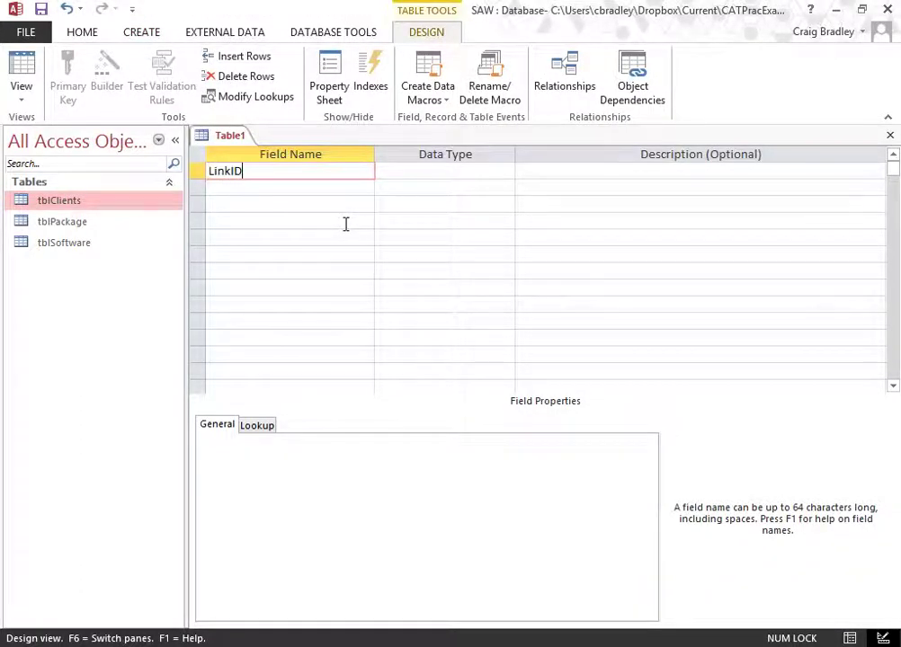
key("Tab")
left_click(507, 171)
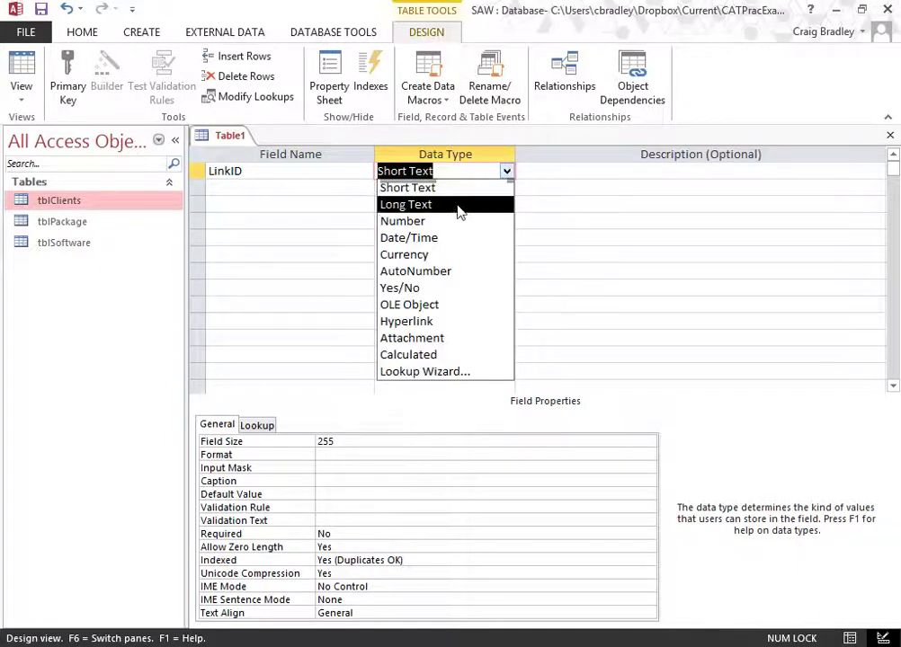
left_click(449, 275)
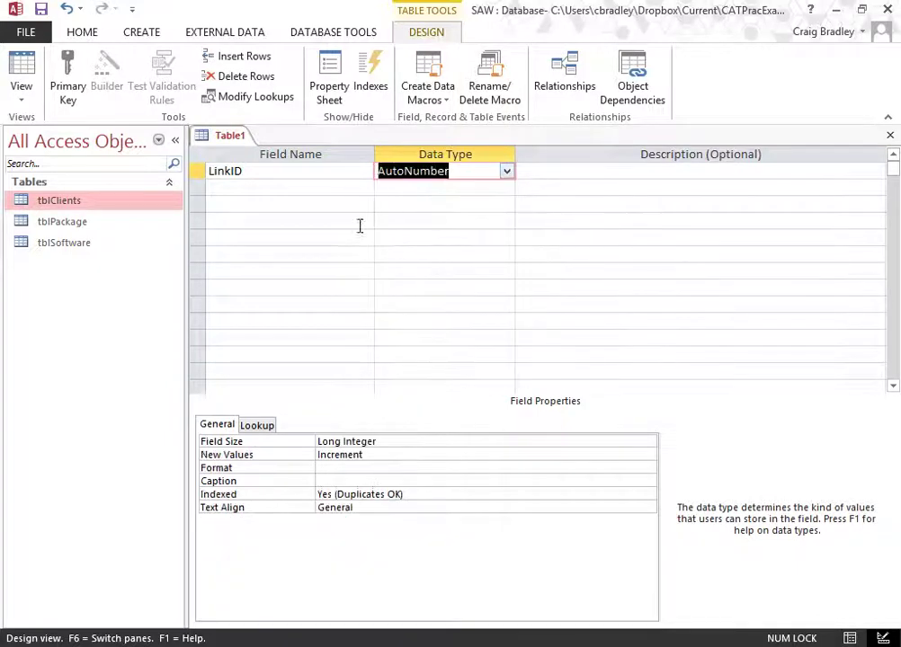
left_click(79, 93)
left_click(245, 176)
Add a Package field below LinkID and start the Lookup Wizard for its data type
left_click(292, 192)
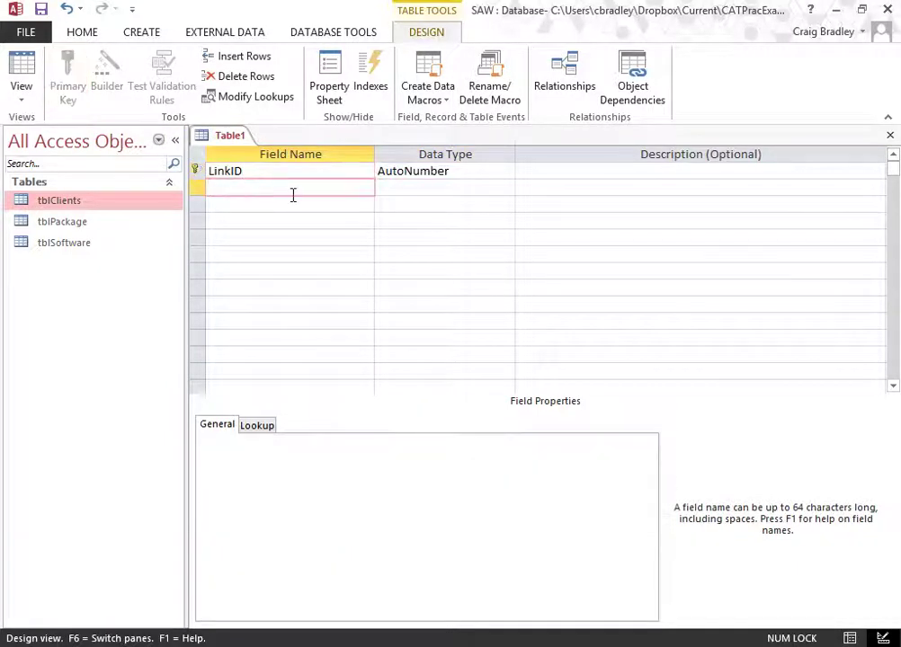
type("Package")
key("Tab")
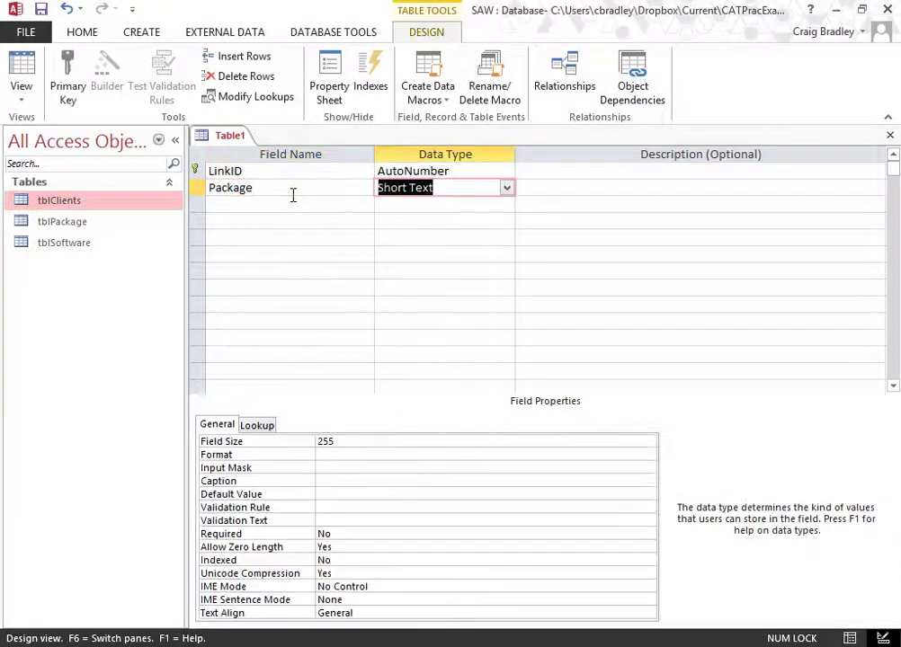
key("Tab")
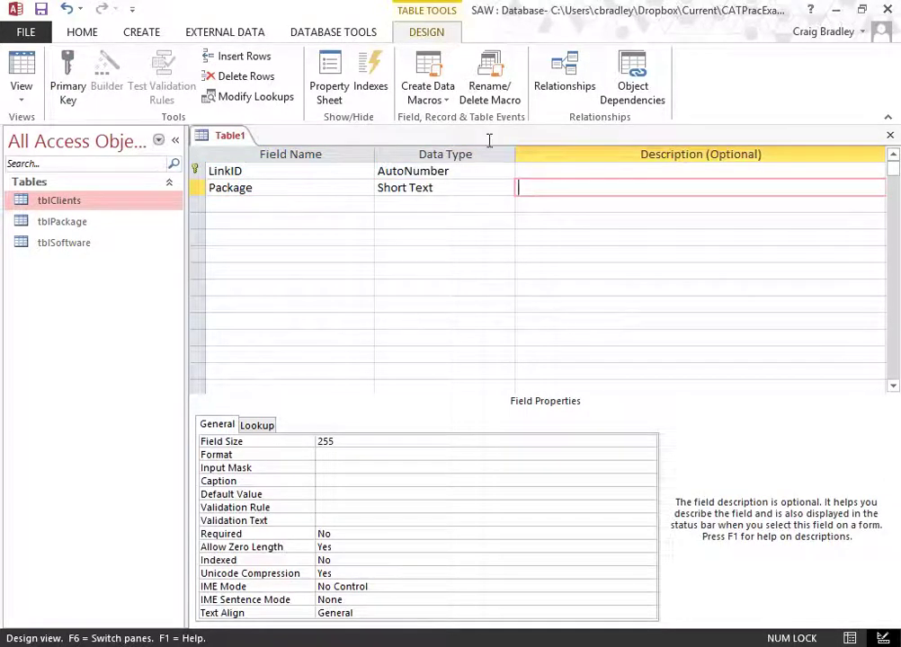
left_click(506, 187)
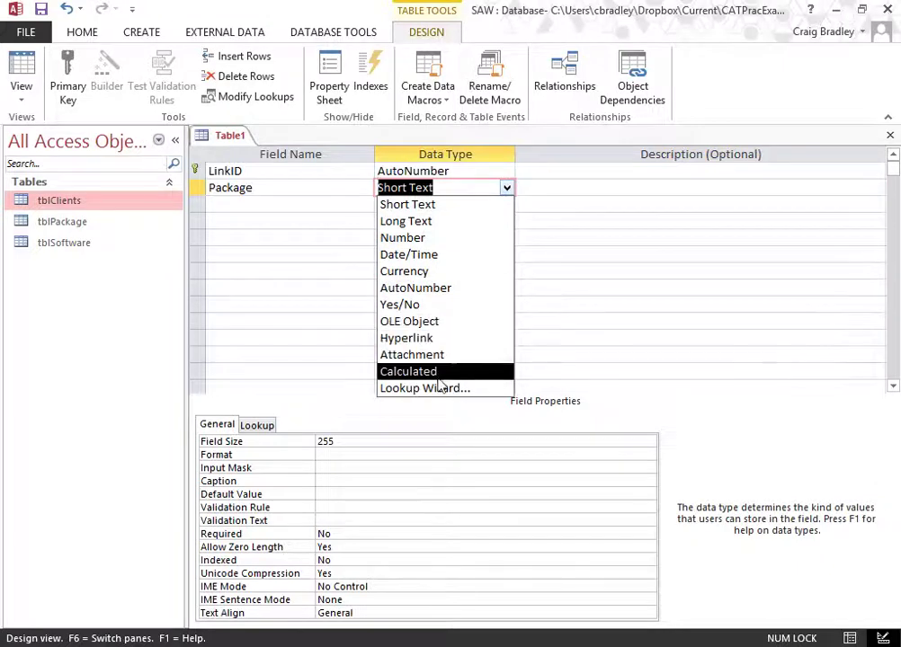
left_click(434, 388)
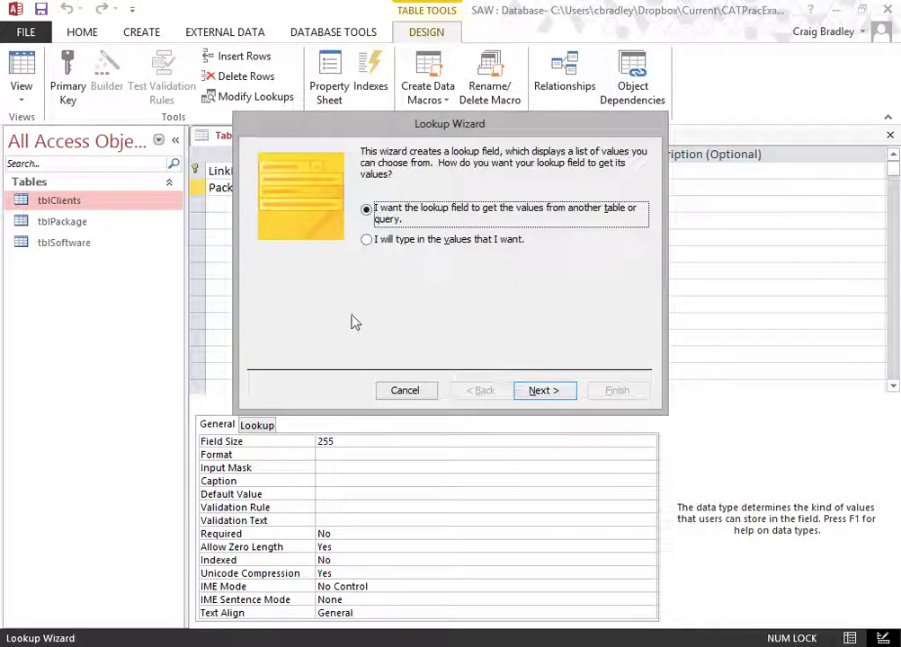
Have the Package lookup take its values from the packageName field of tblPackage, with no sorting, and finish the wizard
left_click(531, 395)
left_click(406, 212)
left_click(429, 200)
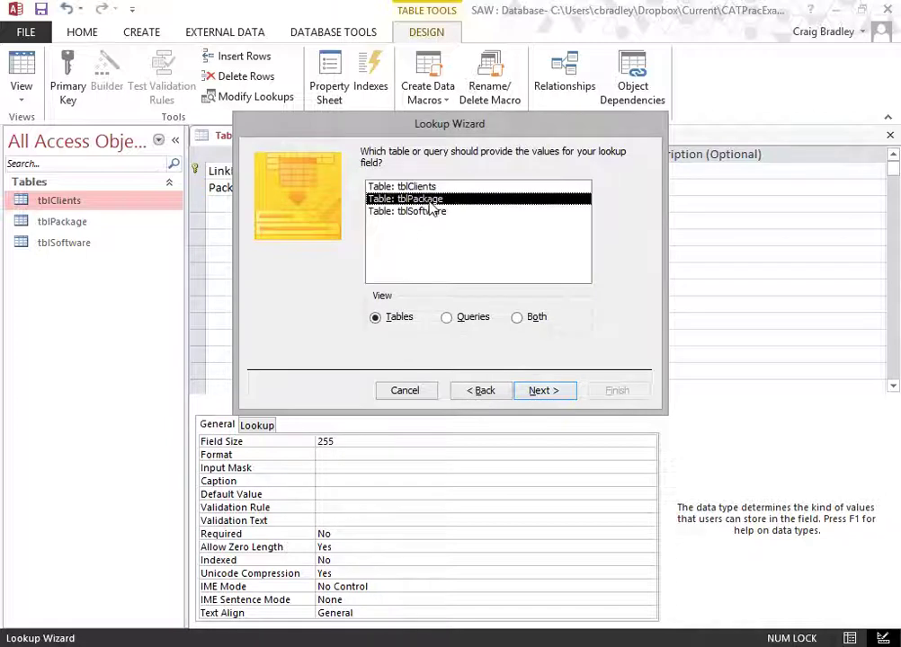
double_click(432, 207)
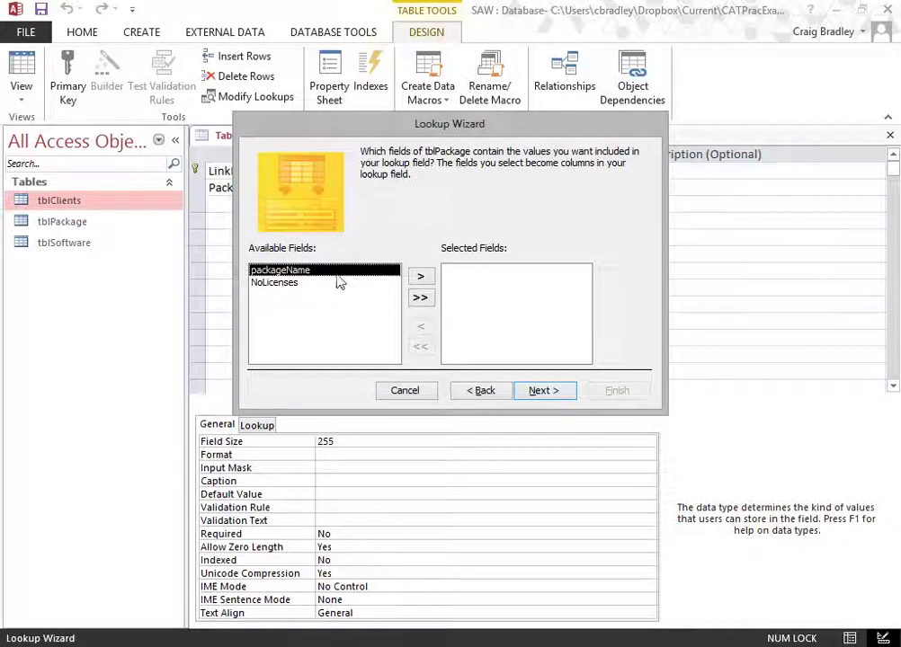
left_click(420, 276)
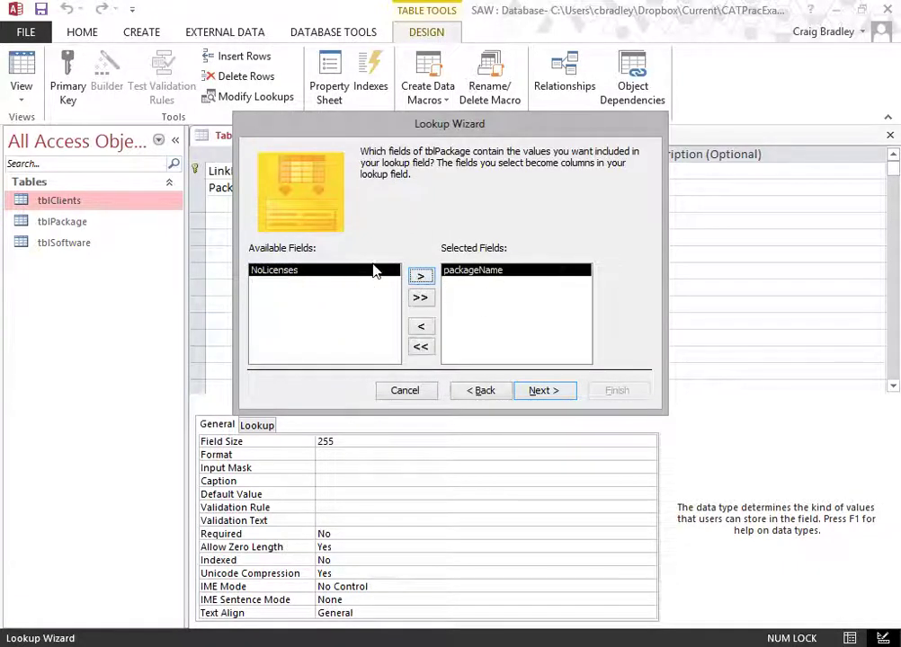
left_click(546, 393)
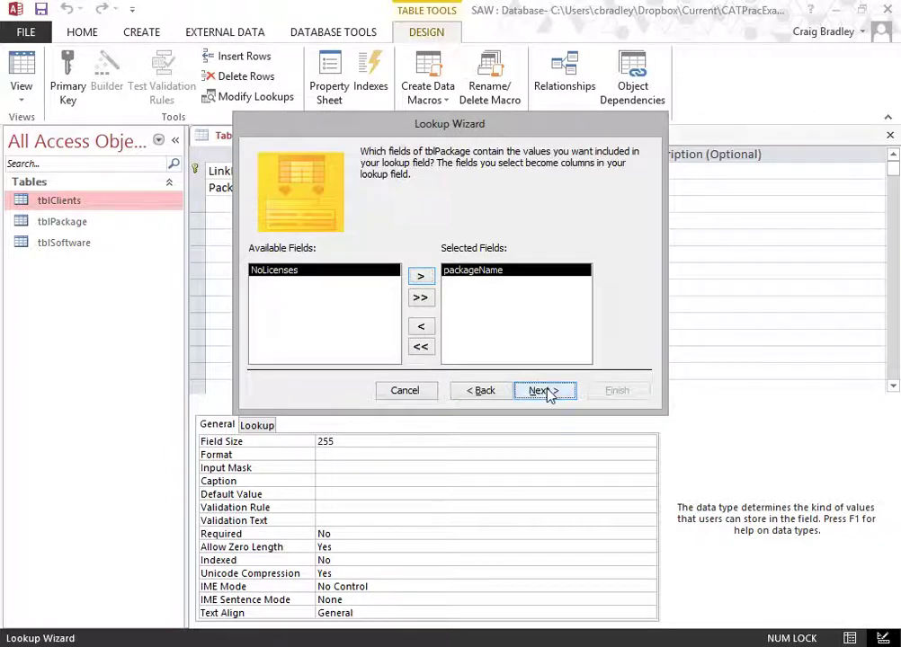
left_click(543, 392)
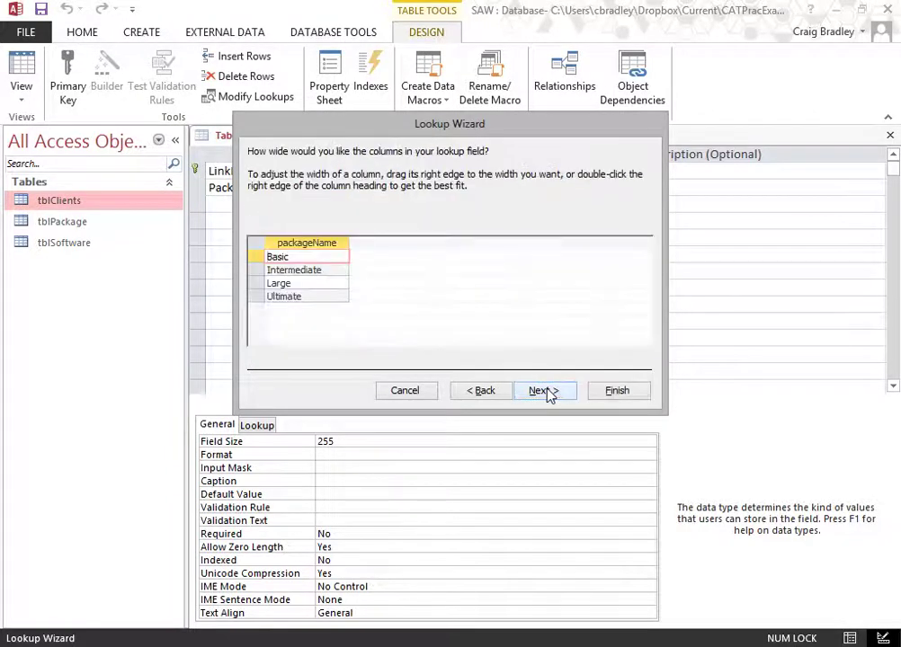
left_click(543, 391)
left_click(617, 397)
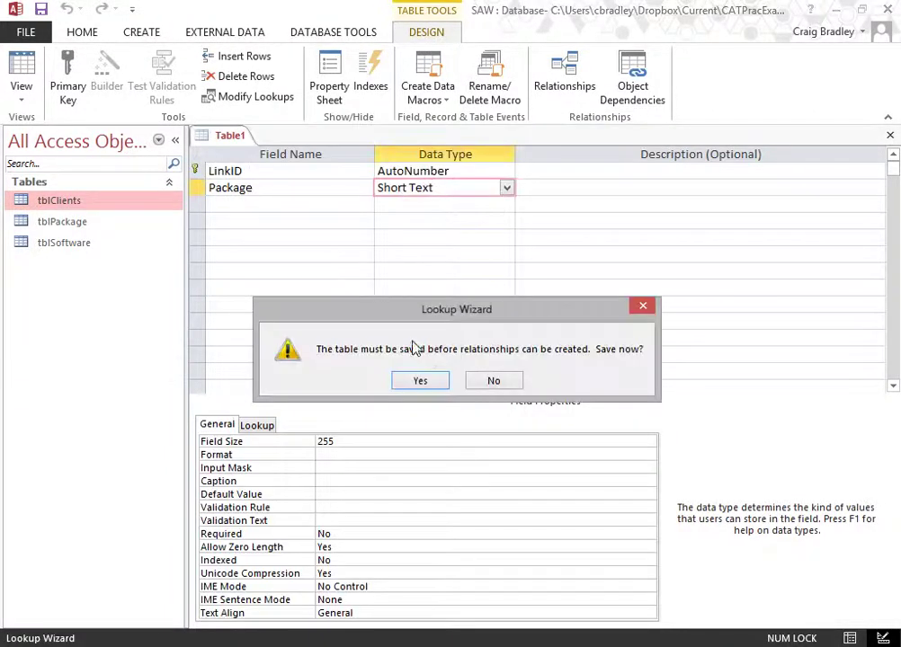
Save the new table as tblLink so the lookup relationship can be created
left_click(439, 384)
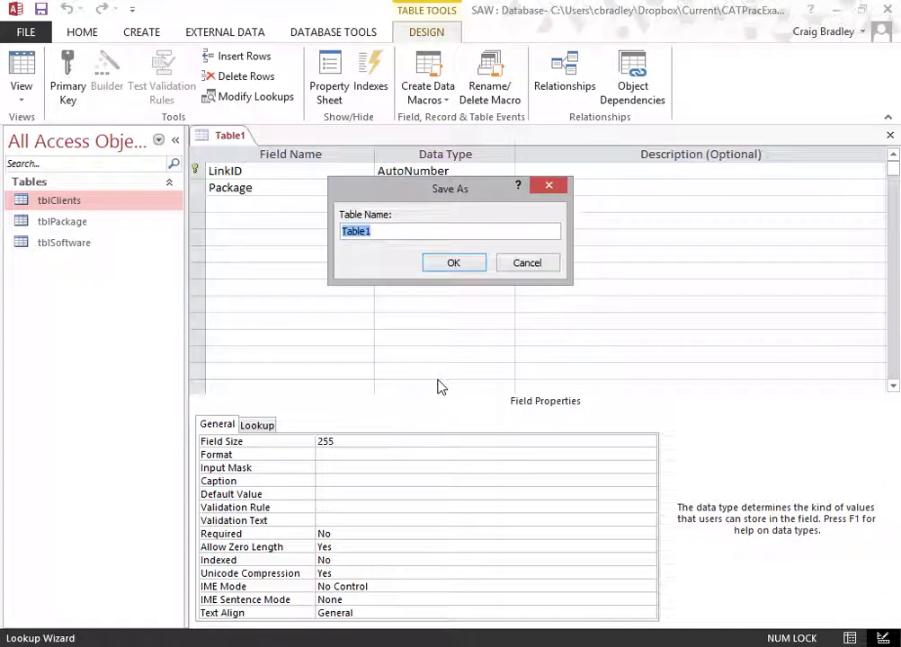
type("tblLink")
key("Return")
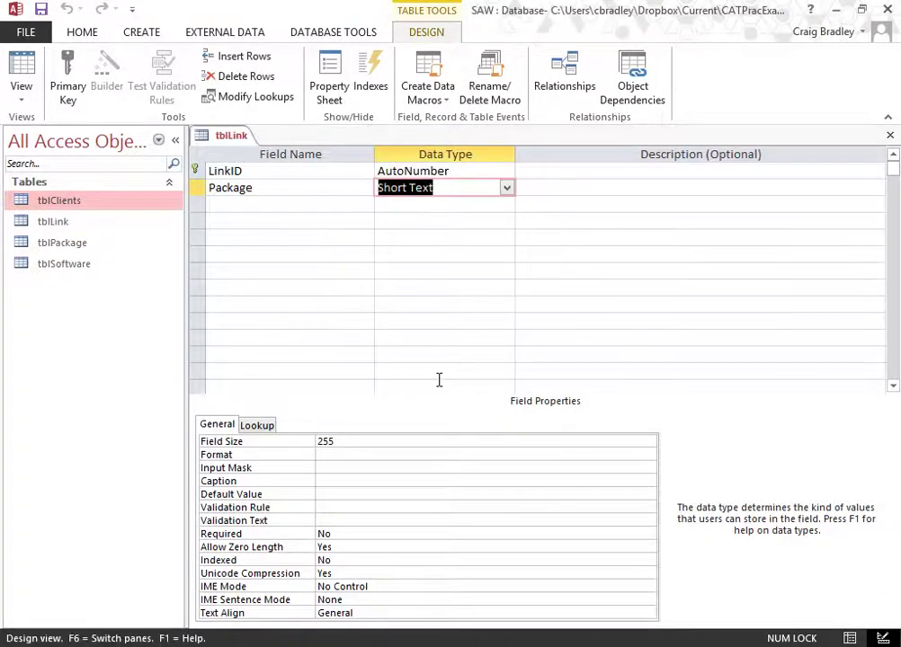
Add a Software field below Package and start the Lookup Wizard for its data type
left_click(270, 201)
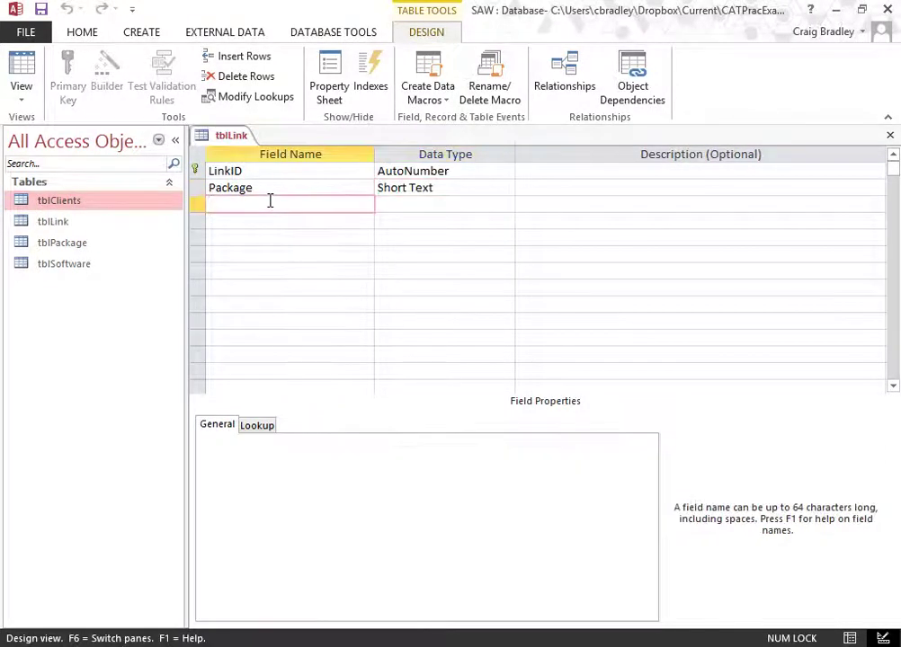
type("Softwarew")
key("BackSpace")
key("BackSpace")
key("Tab")
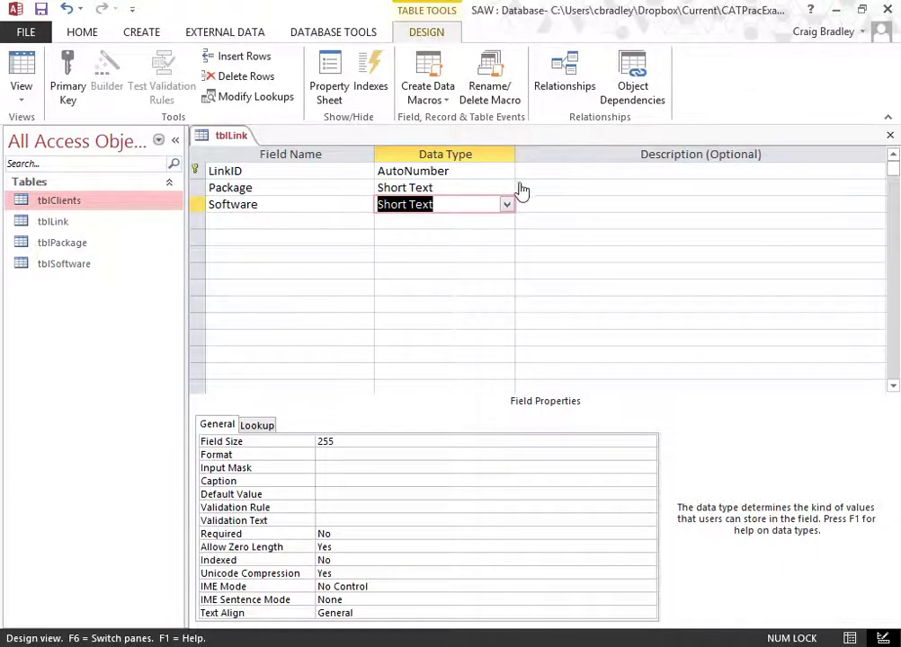
left_click(506, 204)
left_click(424, 405)
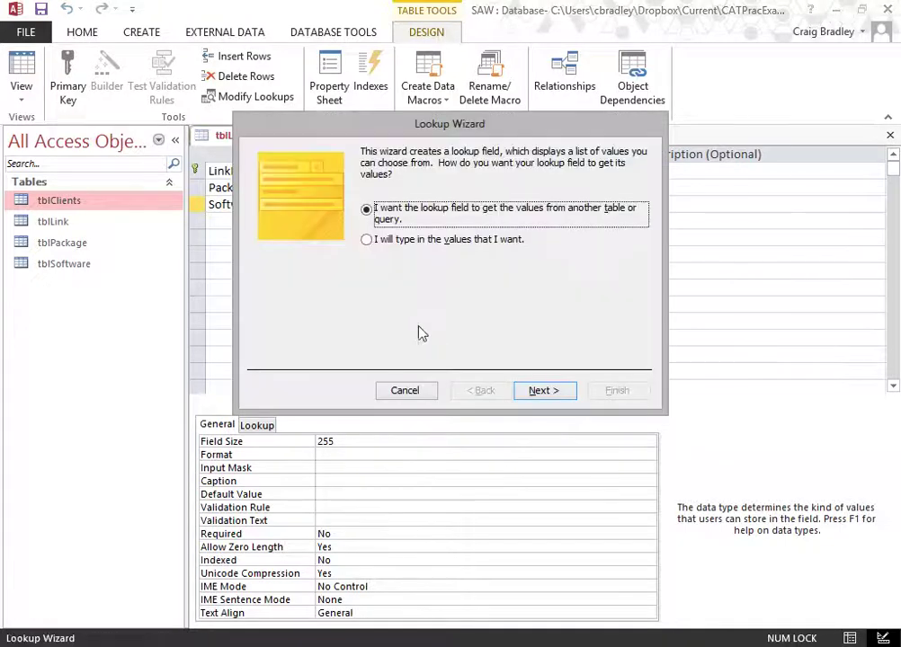
Base the Software lookup on the SoftwareName field of tblSoftware, finish the wizard and save the table
left_click(558, 392)
left_click(412, 223)
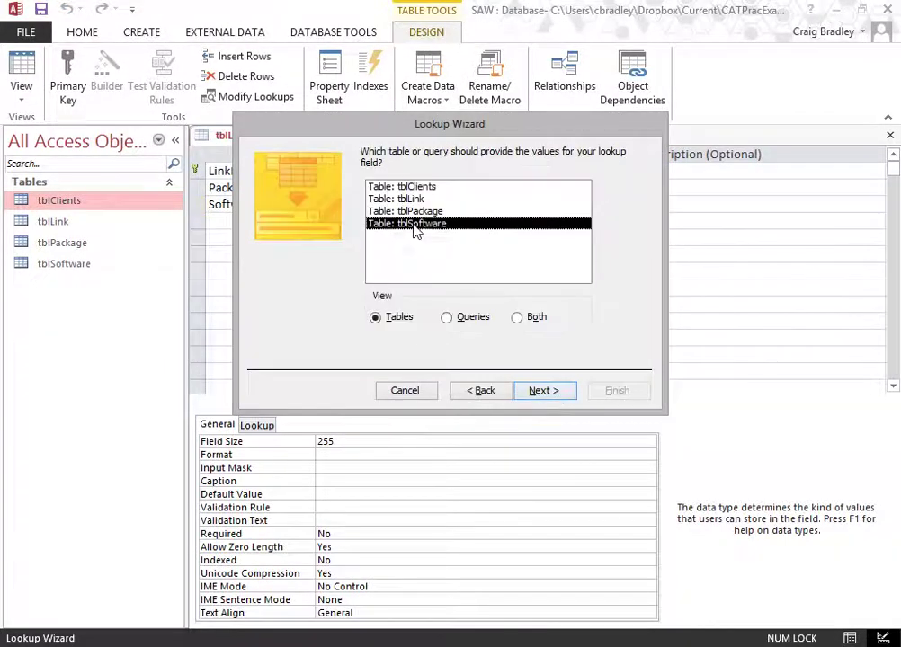
left_click(545, 390)
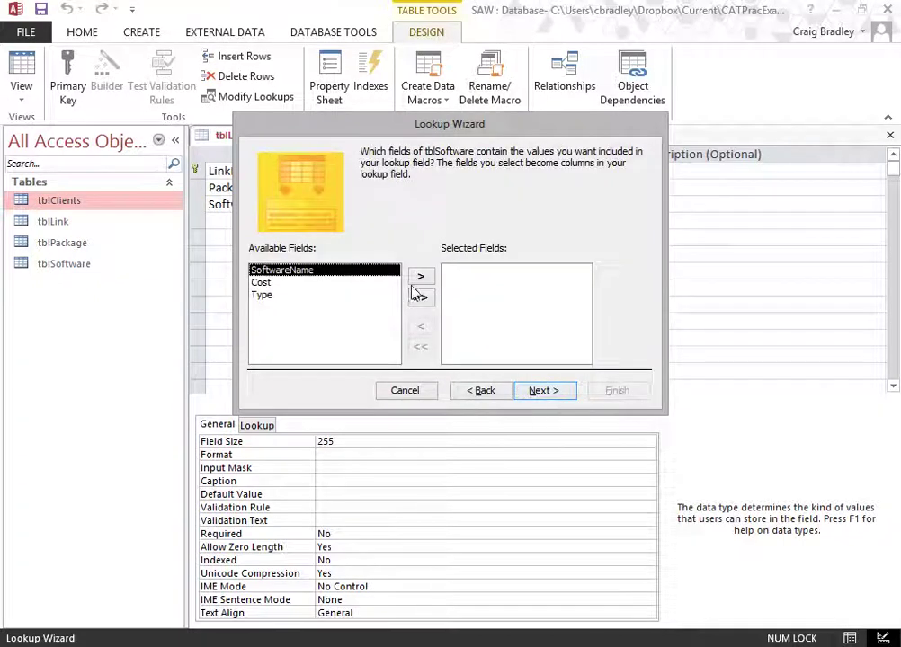
left_click(419, 276)
left_click(544, 390)
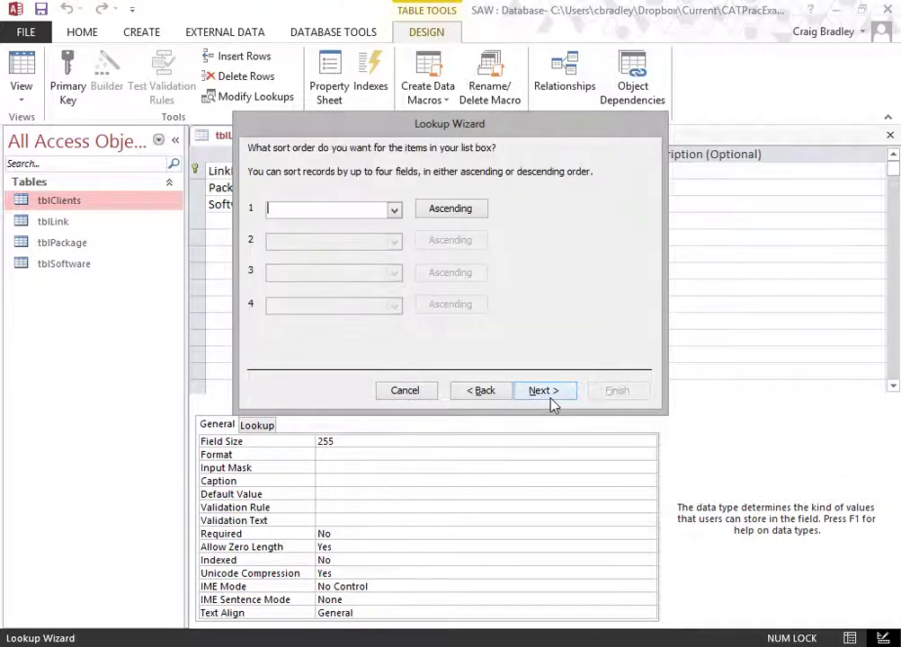
left_click(544, 390)
left_click(544, 390)
left_click(602, 398)
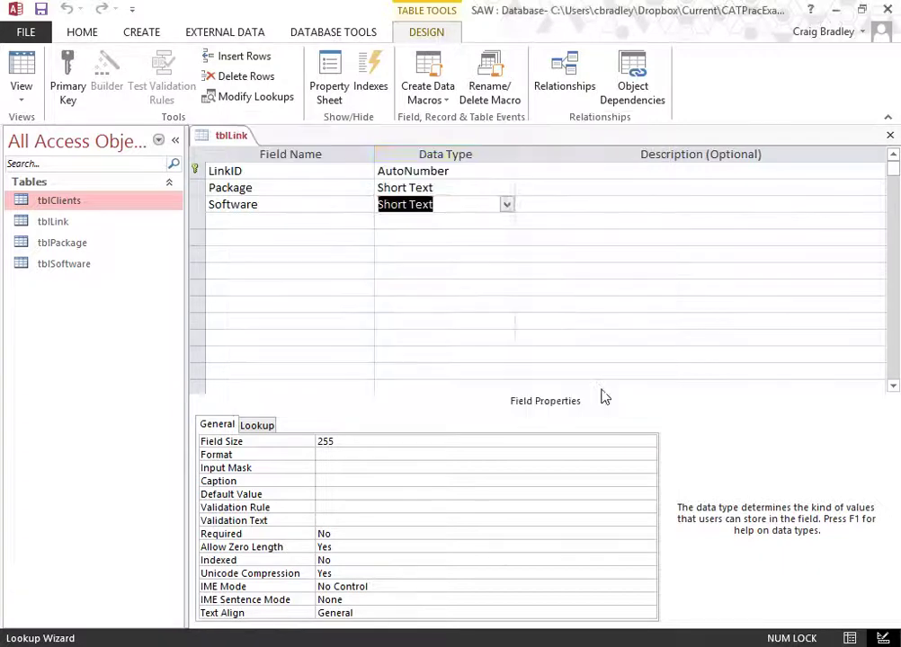
left_click(421, 380)
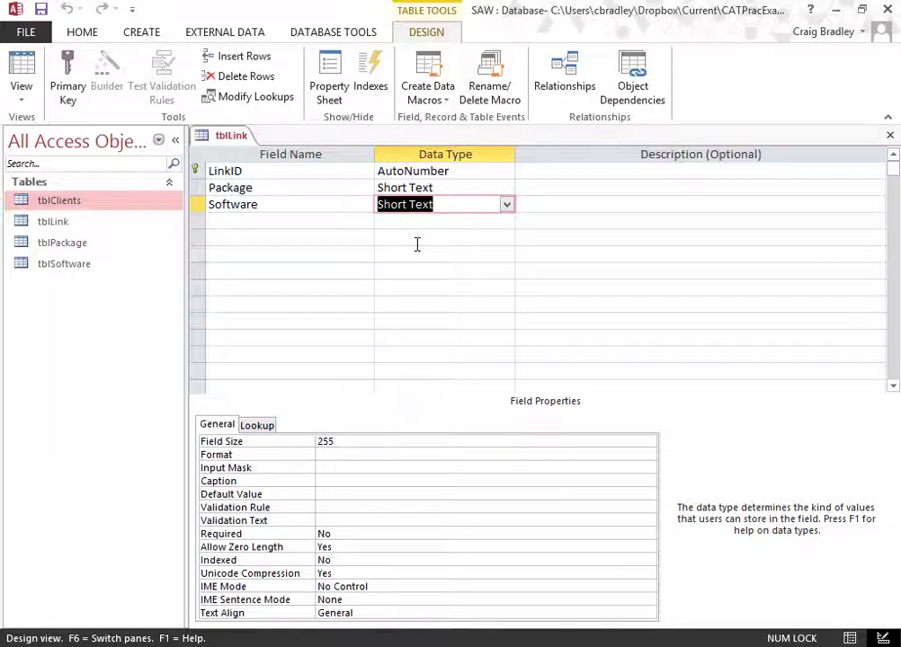
Close the tblLink table
left_click(298, 27)
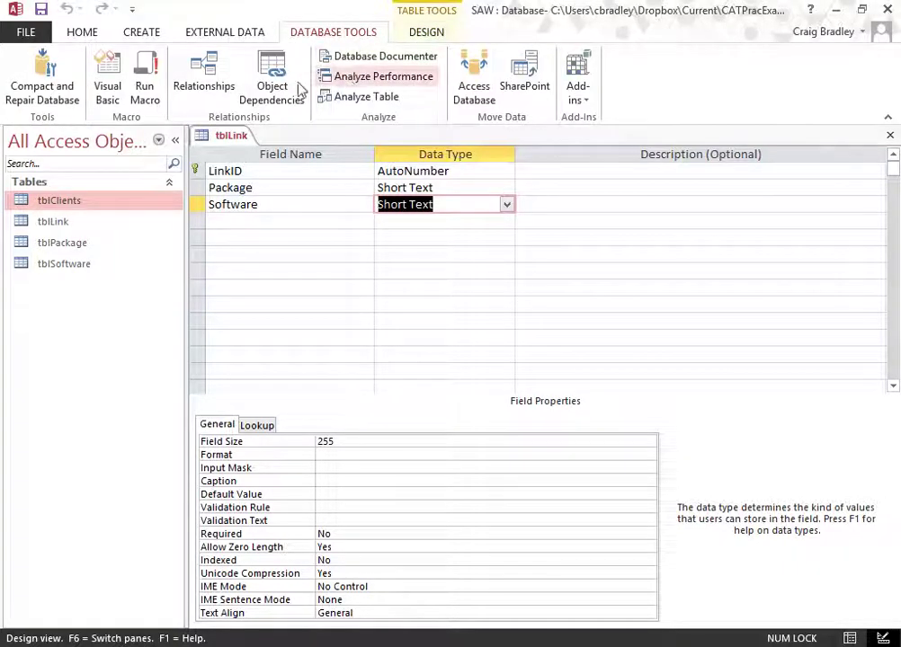
right_click(236, 136)
left_click(292, 172)
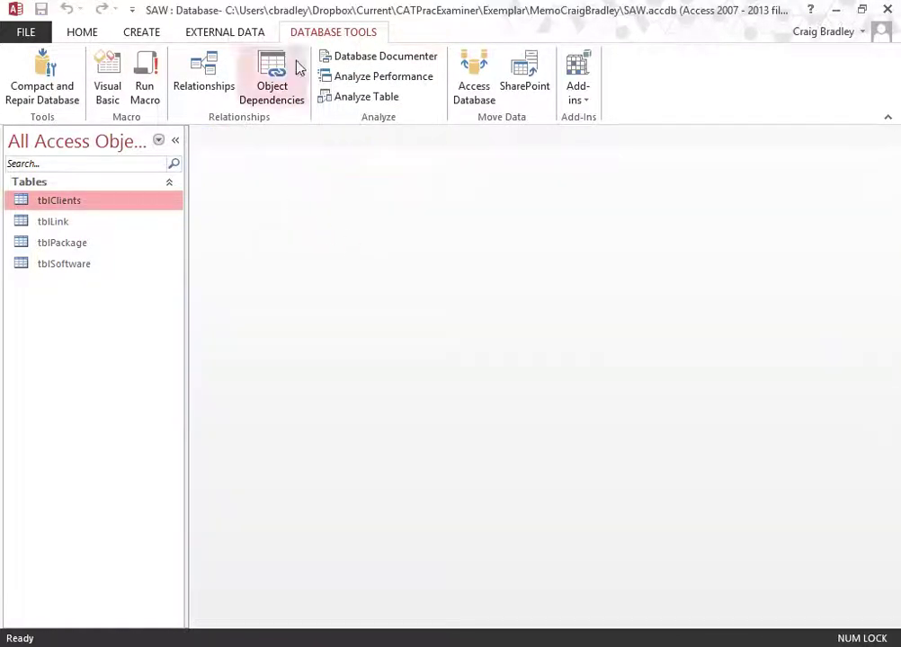
Open the relationships diagram and move tblLink down so it sits below and between tblPackage and tblSoftware
left_click(205, 72)
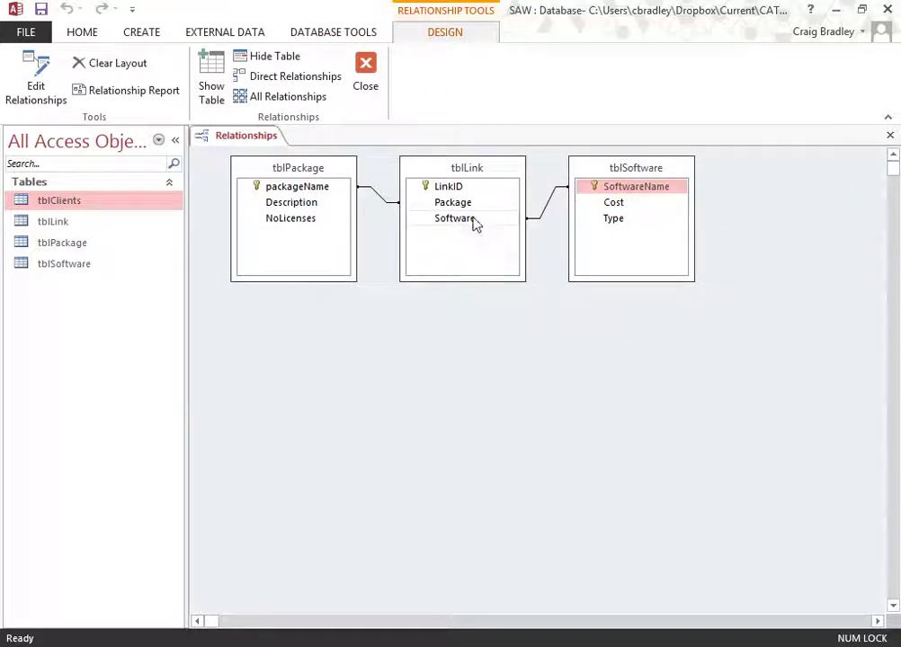
left_click_drag(462, 171, 451, 327)
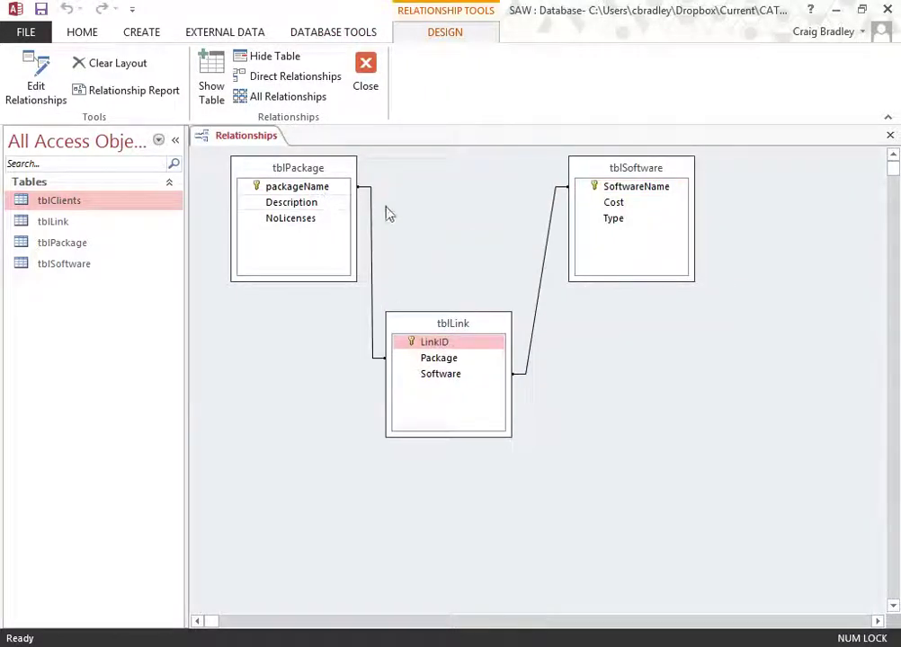
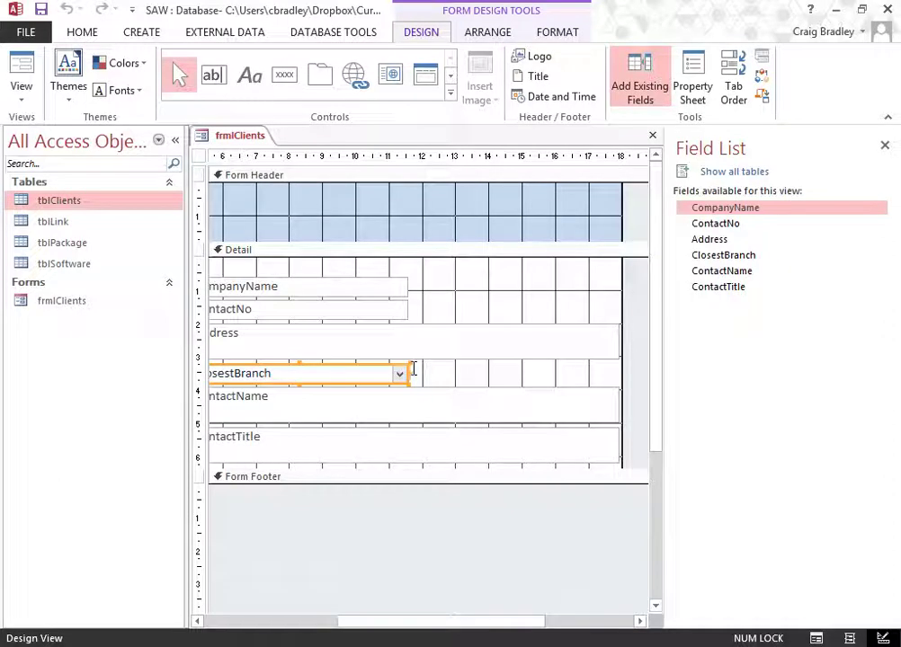
Widen the ClosestBranch, ContactNo and CompanyName controls on frmlClients to line up with the right edge of the Address box
left_click_drag(410, 376, 611, 375)
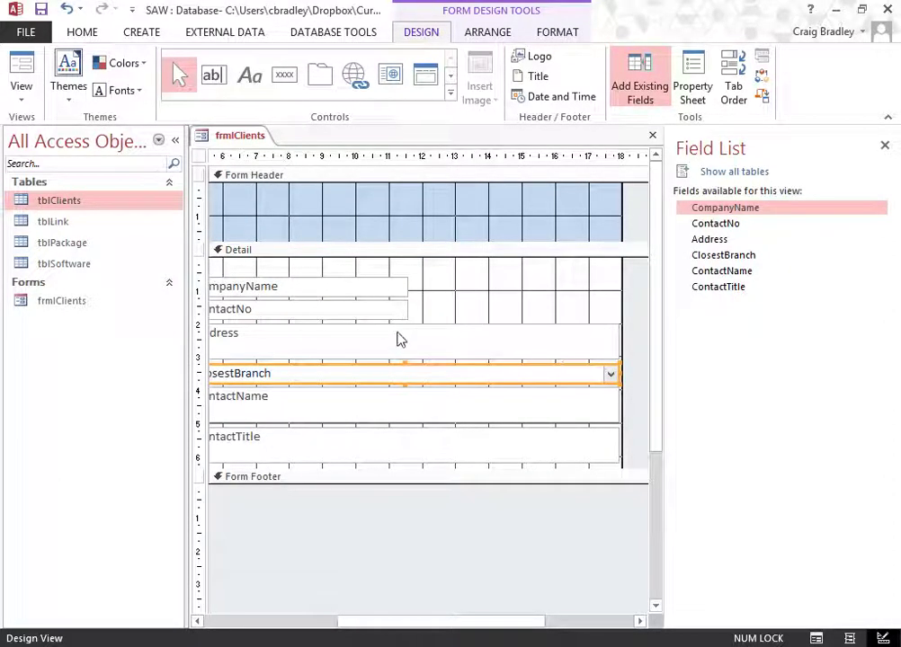
left_click(401, 314)
left_click_drag(409, 310, 620, 309)
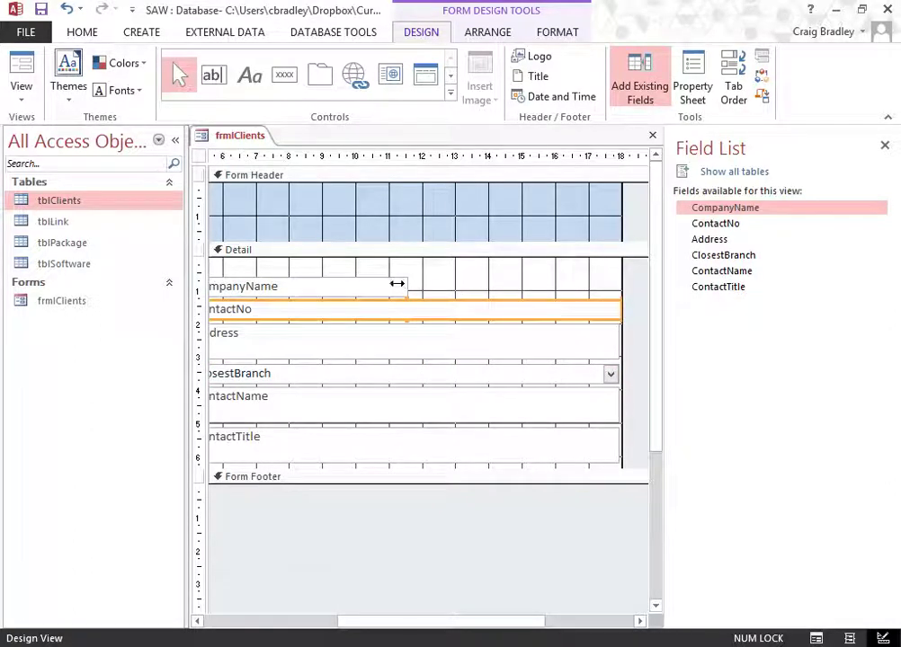
left_click(400, 285)
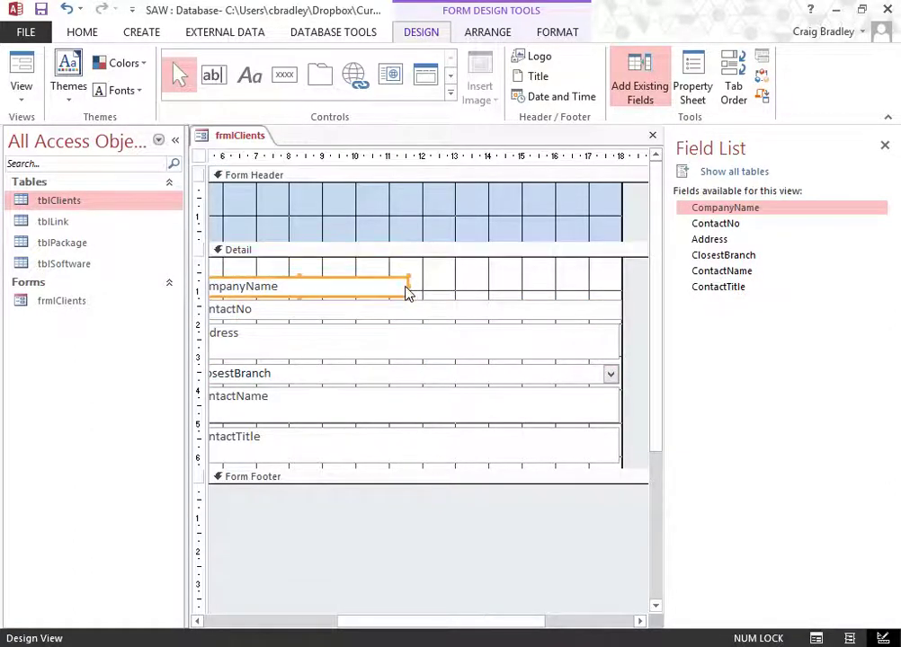
left_click_drag(405, 289, 620, 289)
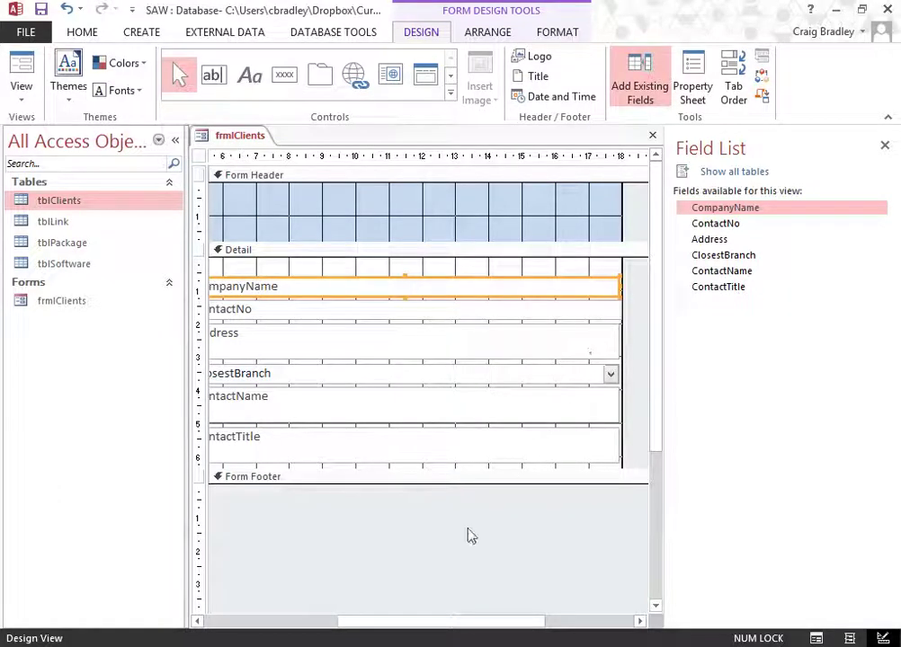
Change the title label in the form header to Clients
left_click_drag(441, 630, 291, 631)
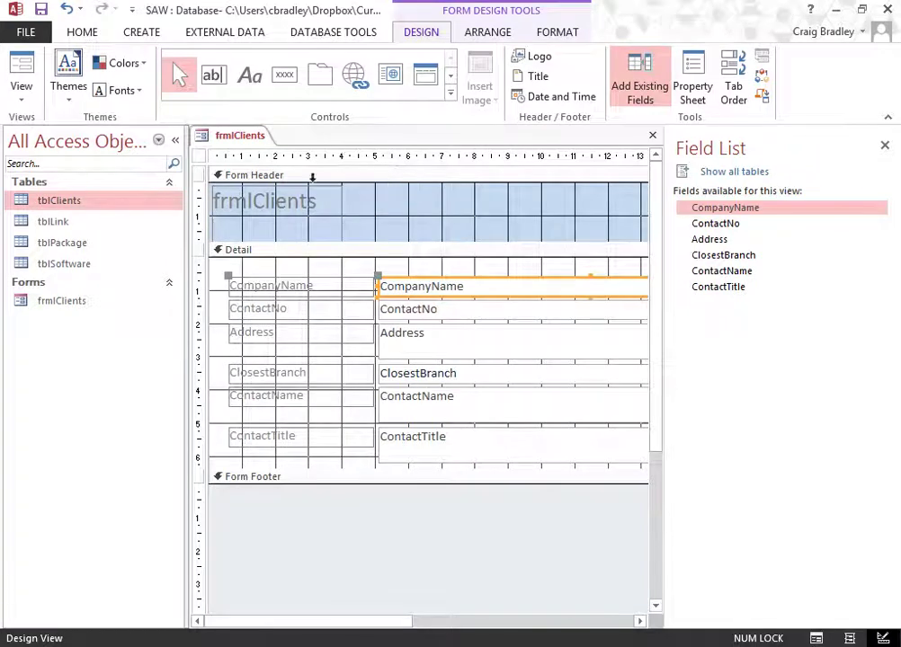
left_click(288, 203)
right_click(288, 203)
left_click(281, 208)
double_click(281, 208)
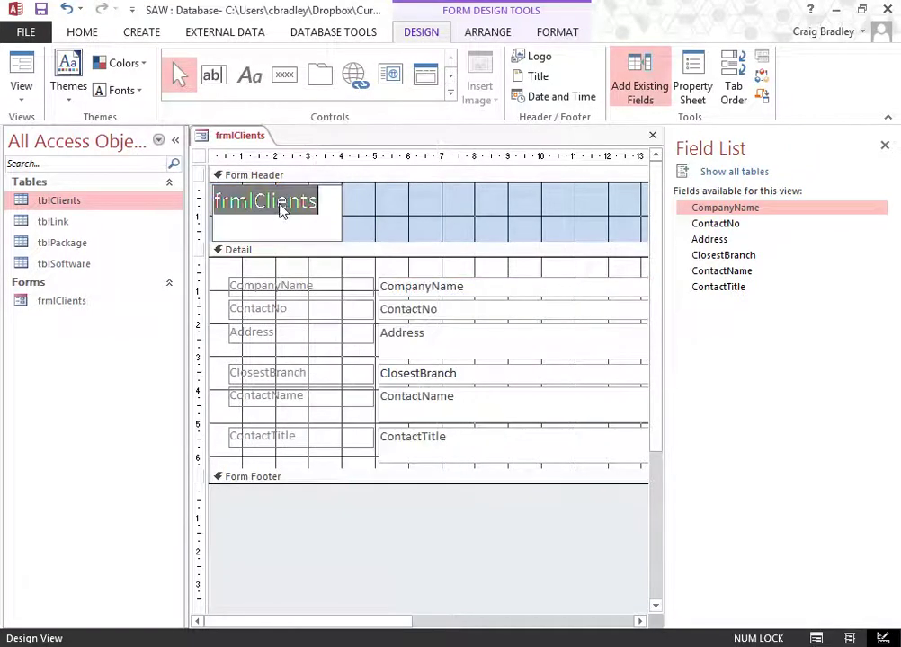
type("Clients")
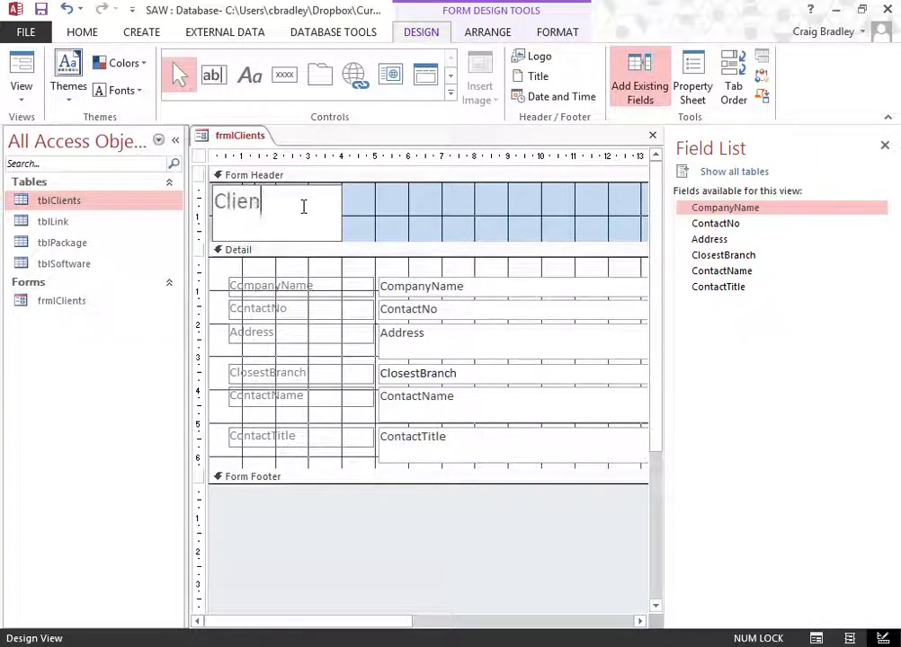
key("Return")
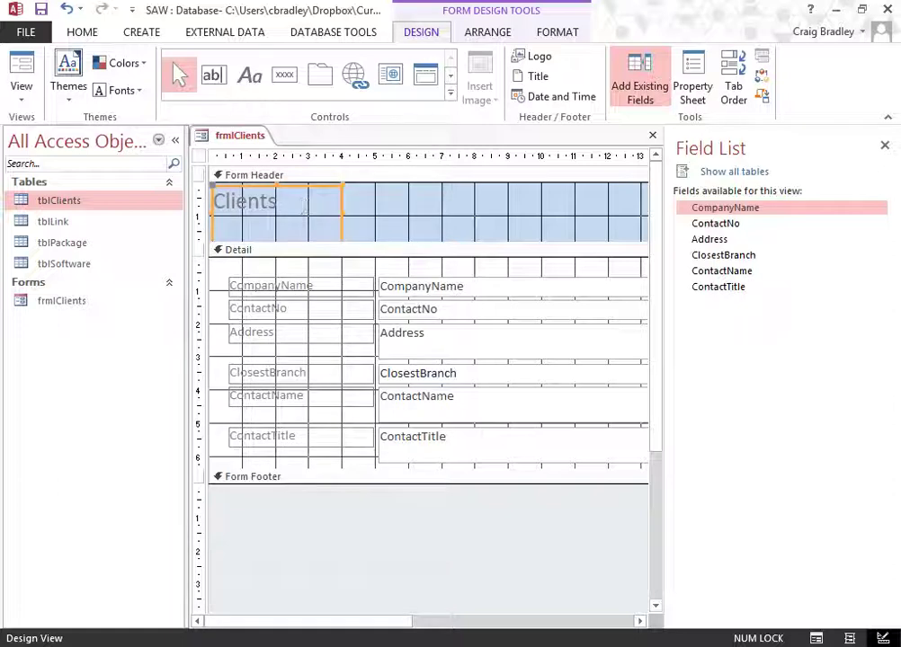
Fill the form header section with a dark grey theme colour
left_click(548, 39)
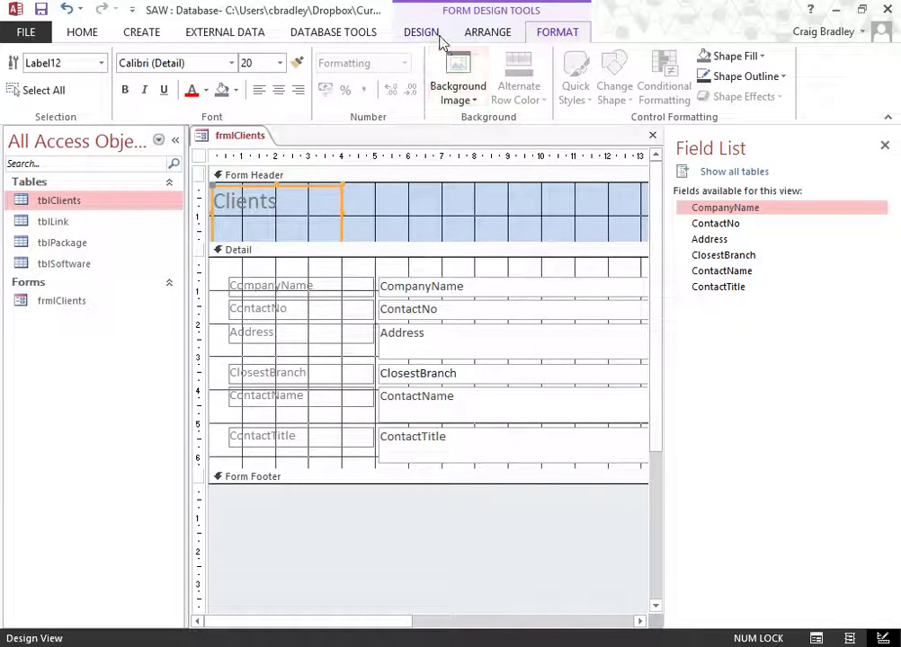
left_click(473, 106)
left_click(476, 121)
right_click(510, 199)
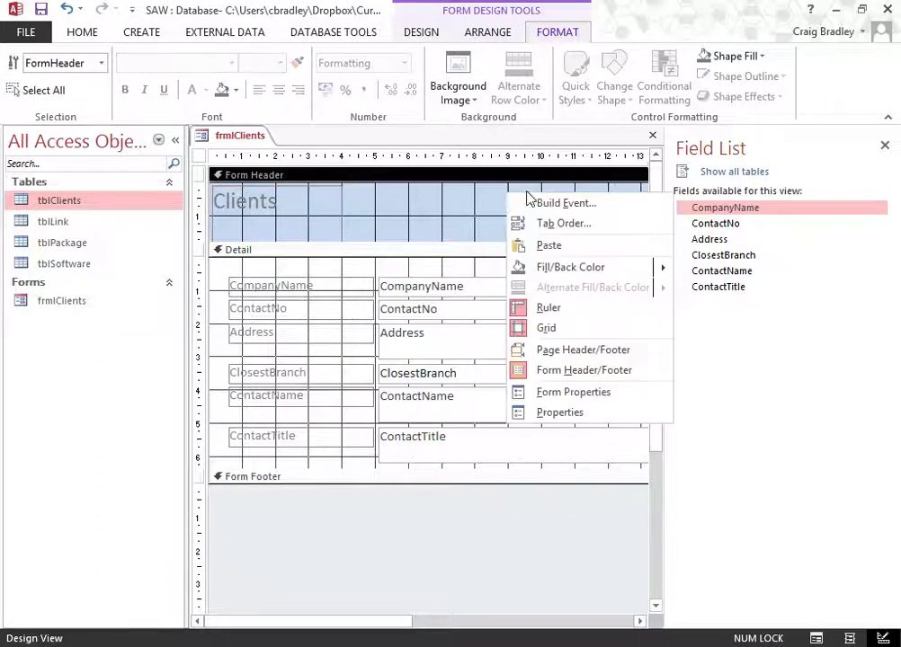
left_click(426, 231)
left_click(736, 55)
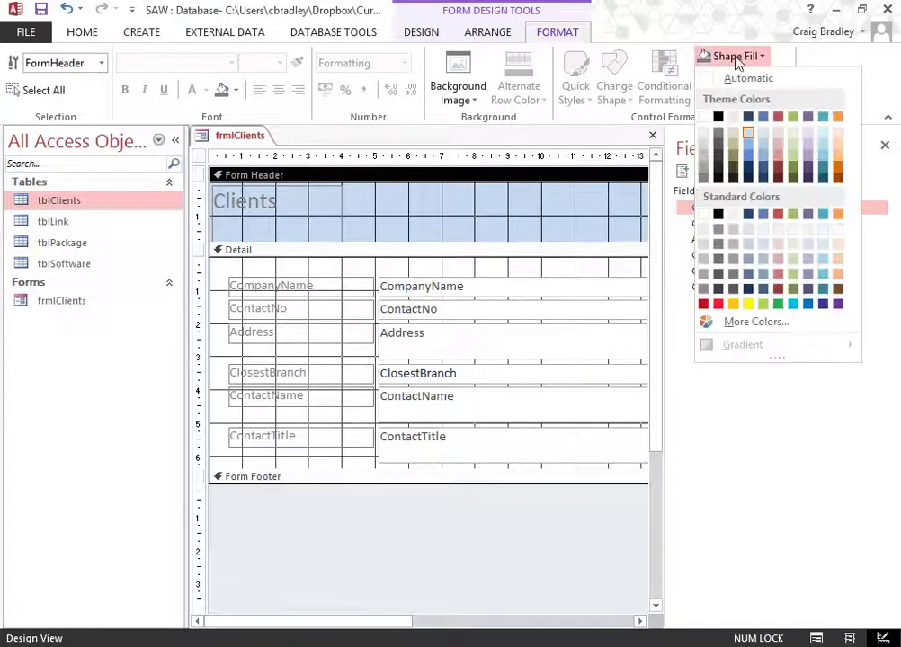
left_click(717, 146)
Set the font colour of the Clients title label to white
left_click(306, 210)
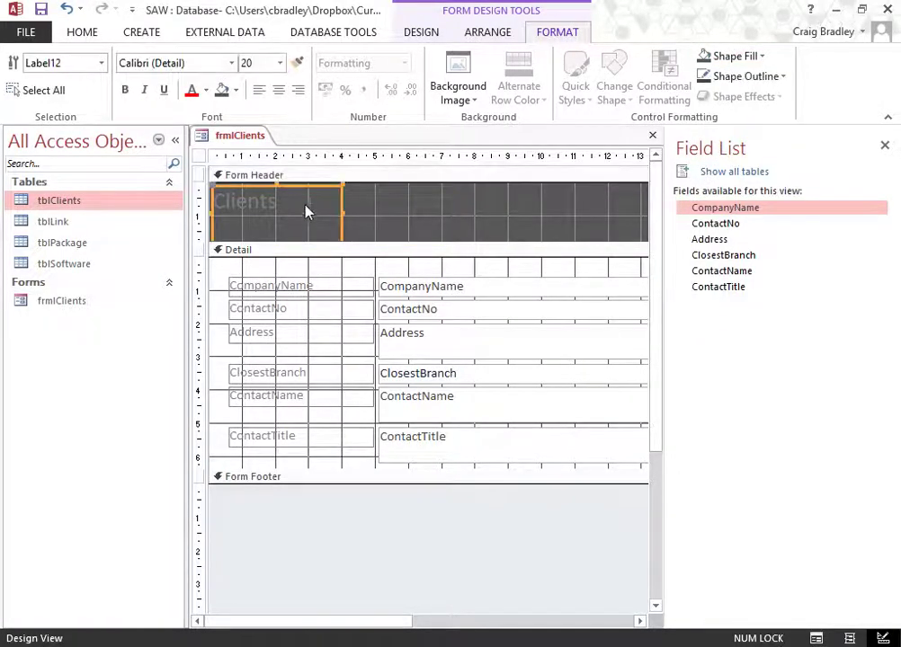
left_click(206, 91)
left_click(195, 173)
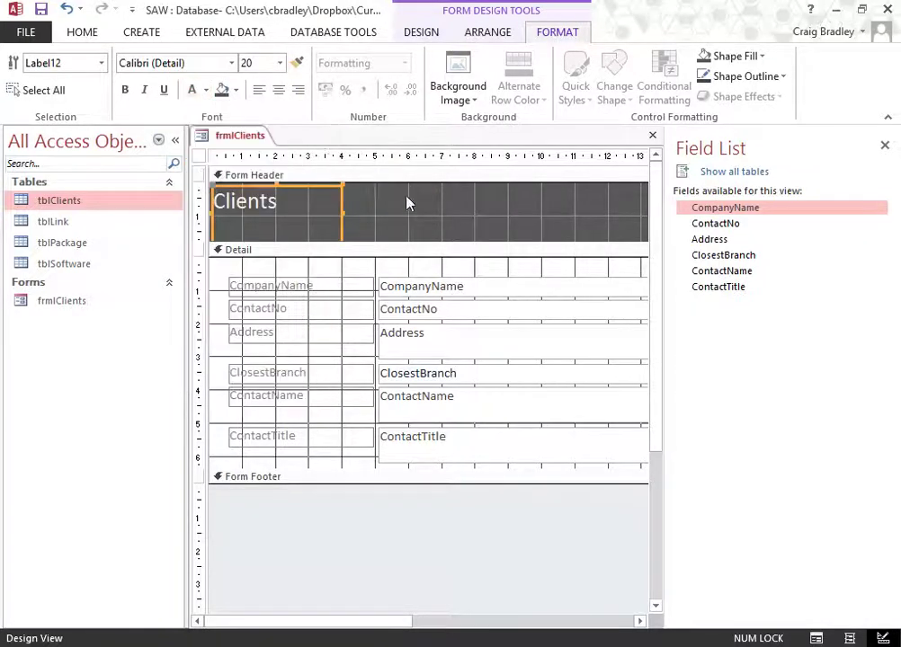
left_click(494, 219)
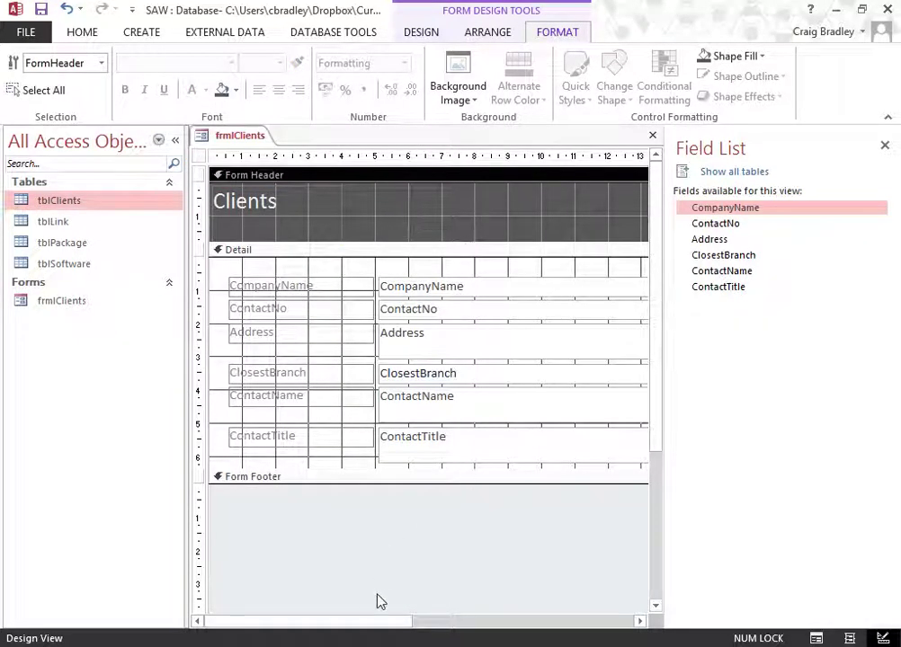
Insert the SAW logo picture from the Dropbox folder near the right end of the form header
left_click_drag(367, 623, 510, 626)
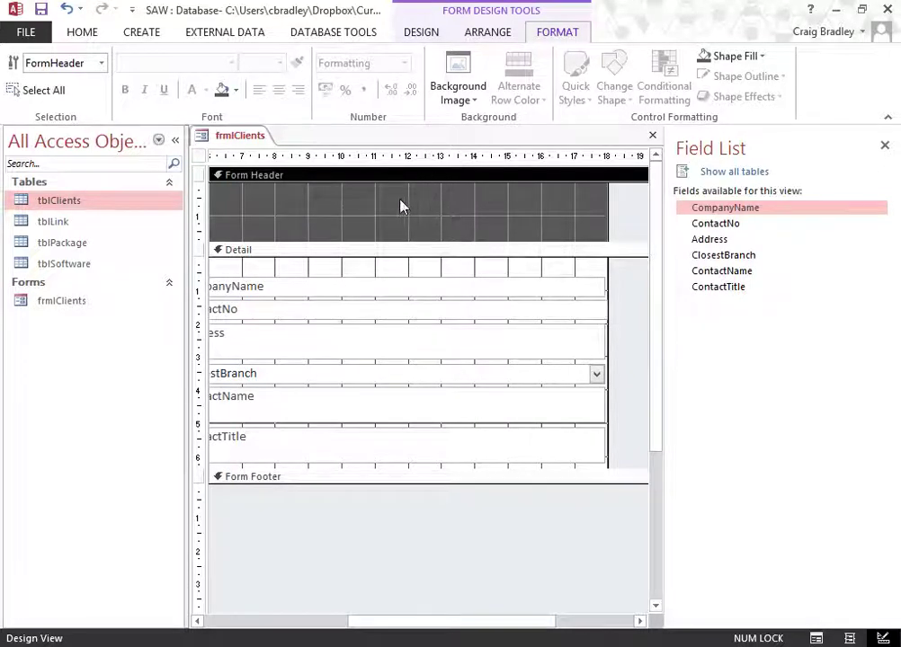
left_click(459, 92)
left_click(458, 92)
left_click(428, 36)
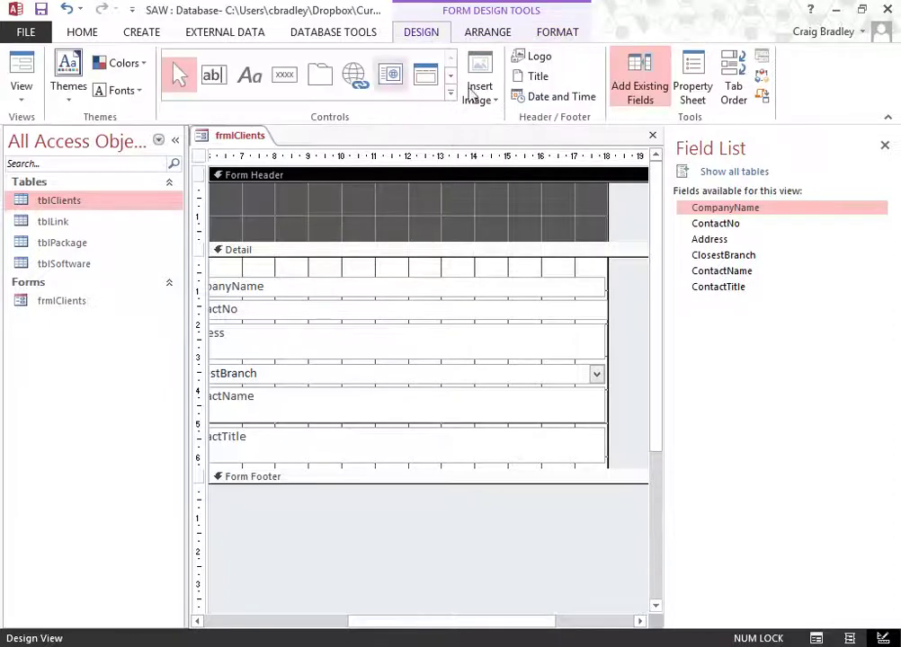
left_click(482, 97)
left_click(511, 122)
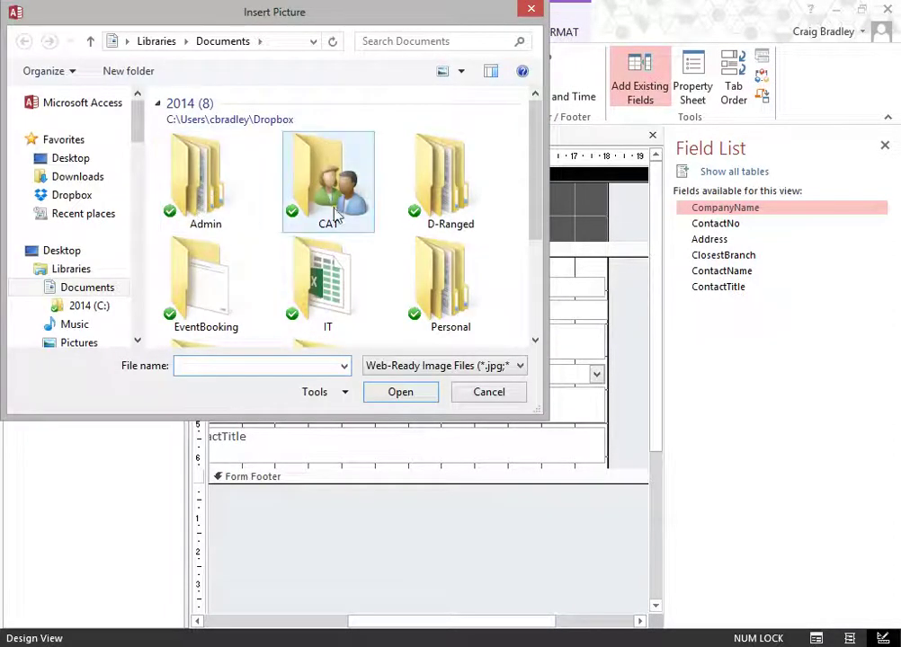
left_click(72, 195)
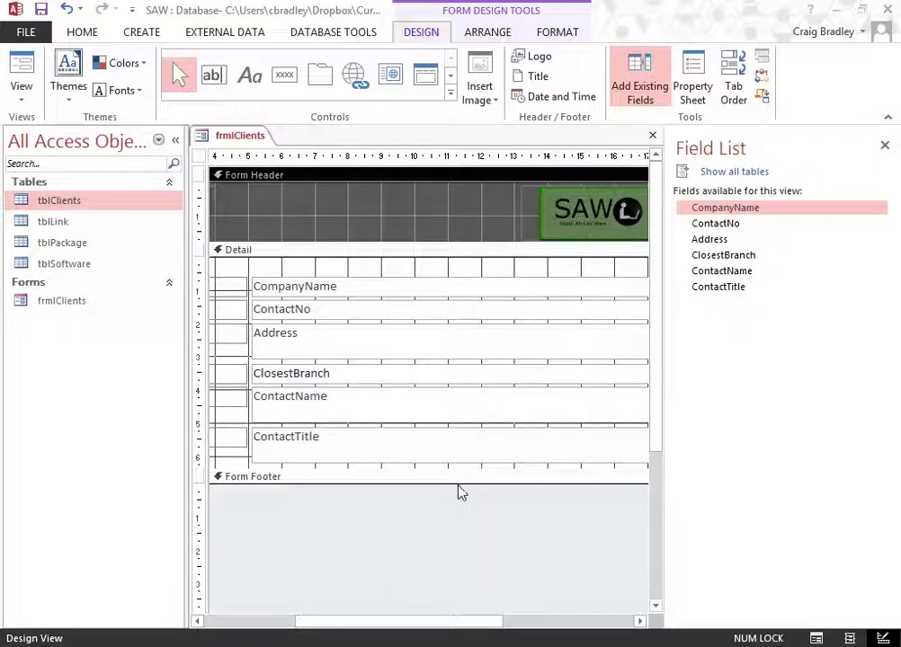
Extend the form footer to about 1 cm high and add a Go To Next Record command button with the Go To Next picture
left_click_drag(485, 485, 479, 519)
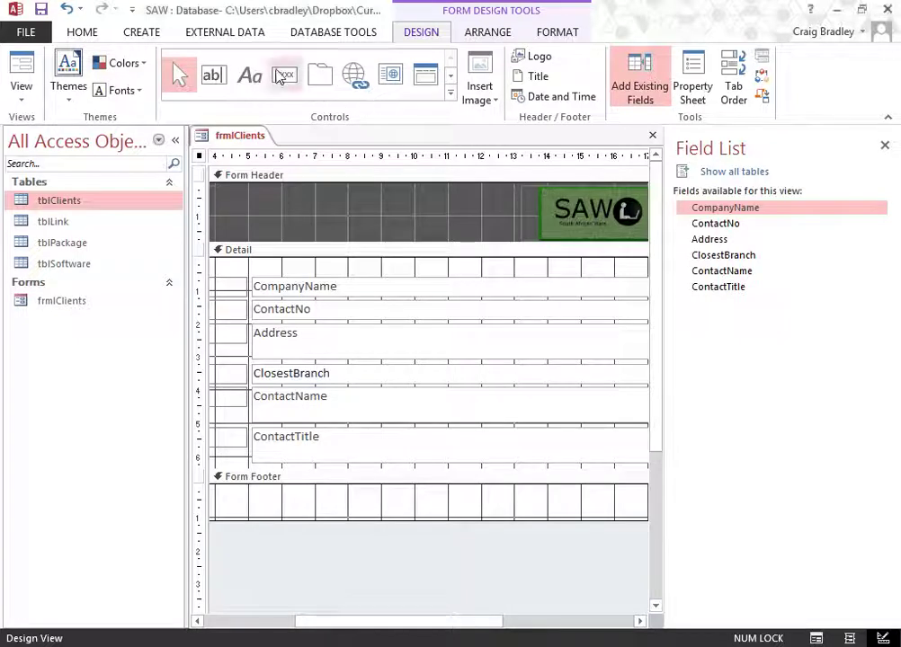
left_click_drag(617, 501, 636, 525)
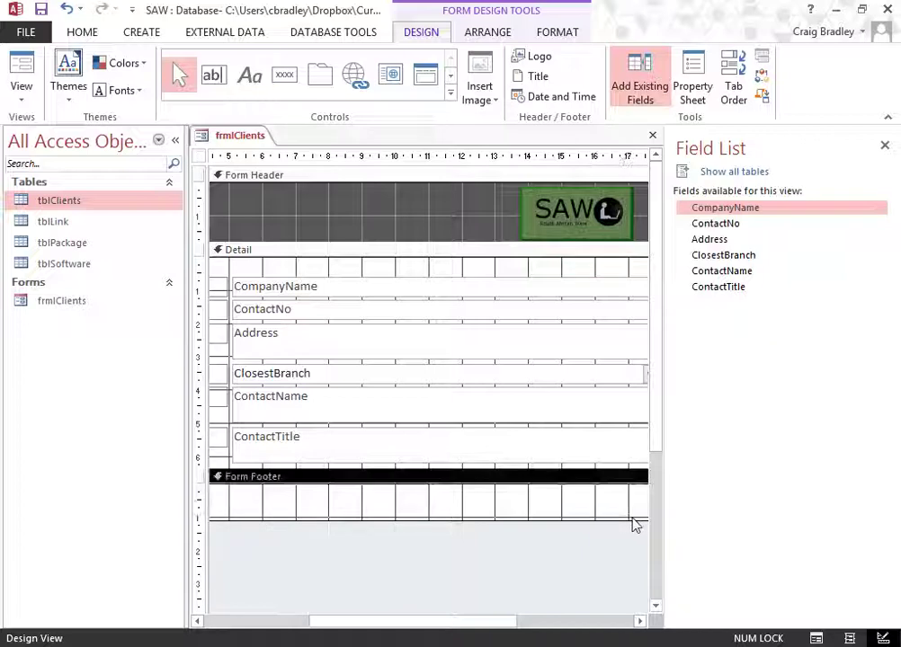
left_click(284, 74)
left_click_drag(586, 492, 629, 518)
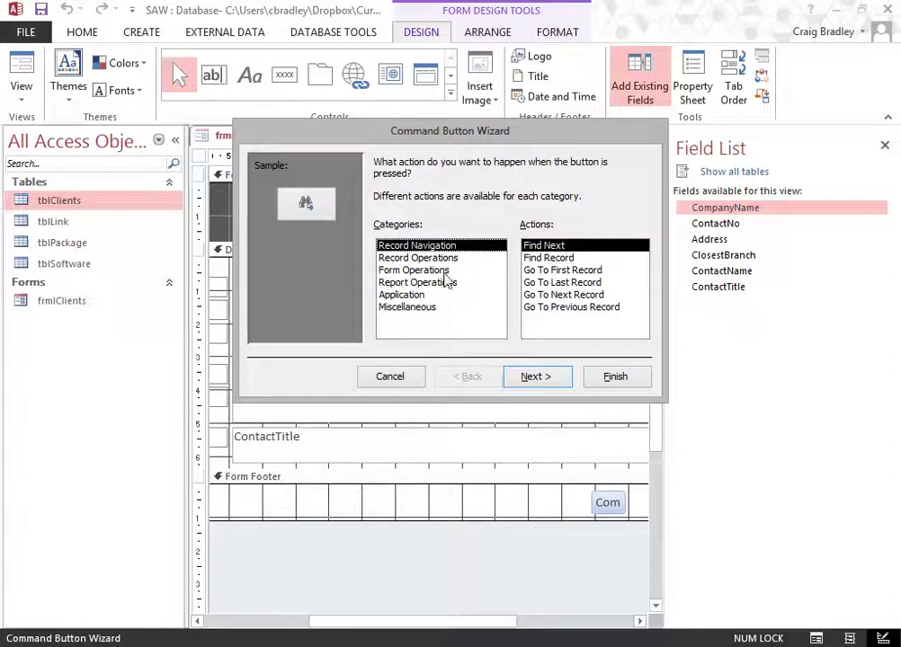
left_click(582, 295)
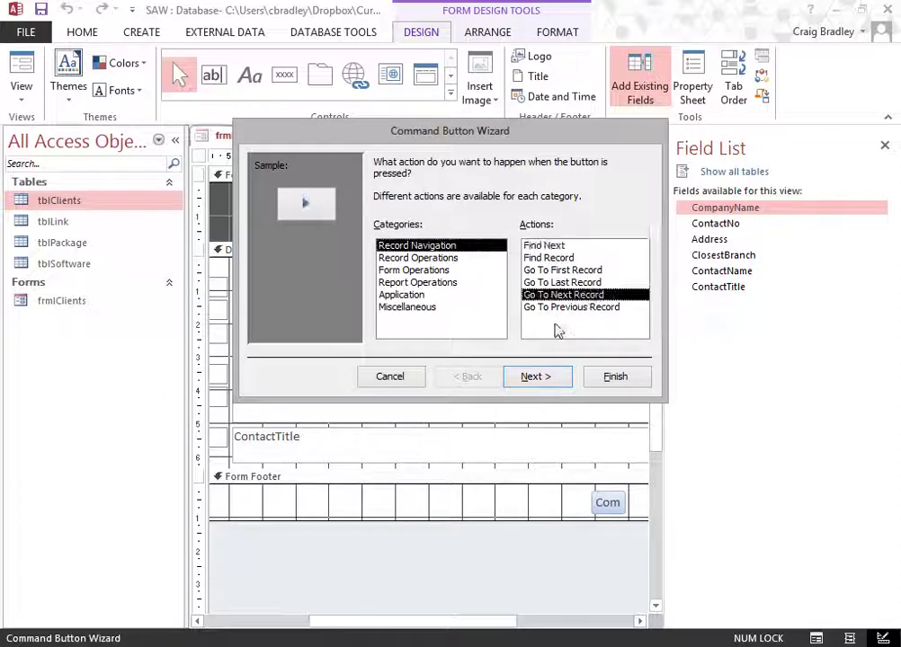
left_click(542, 377)
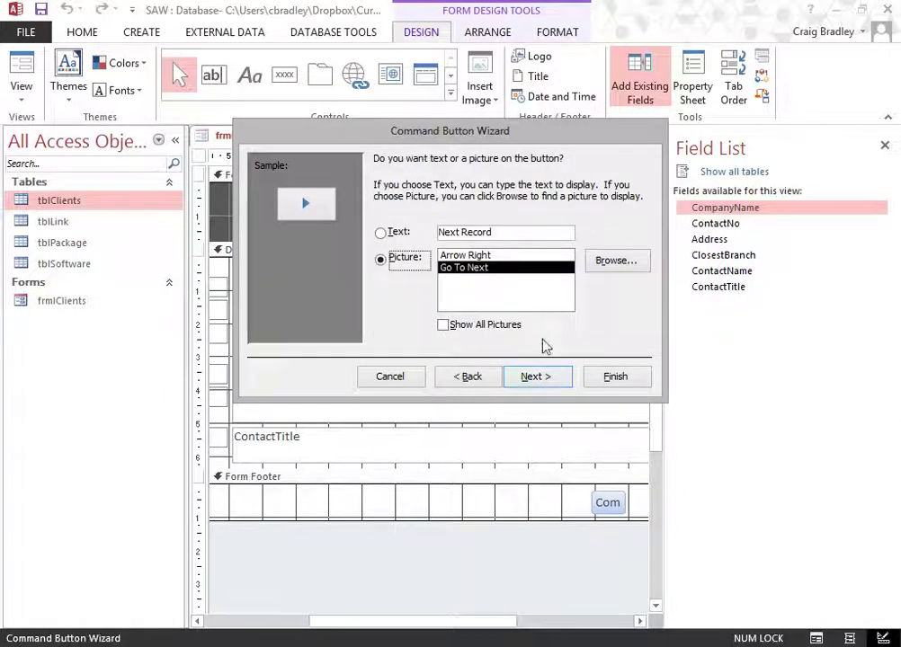
left_click(611, 377)
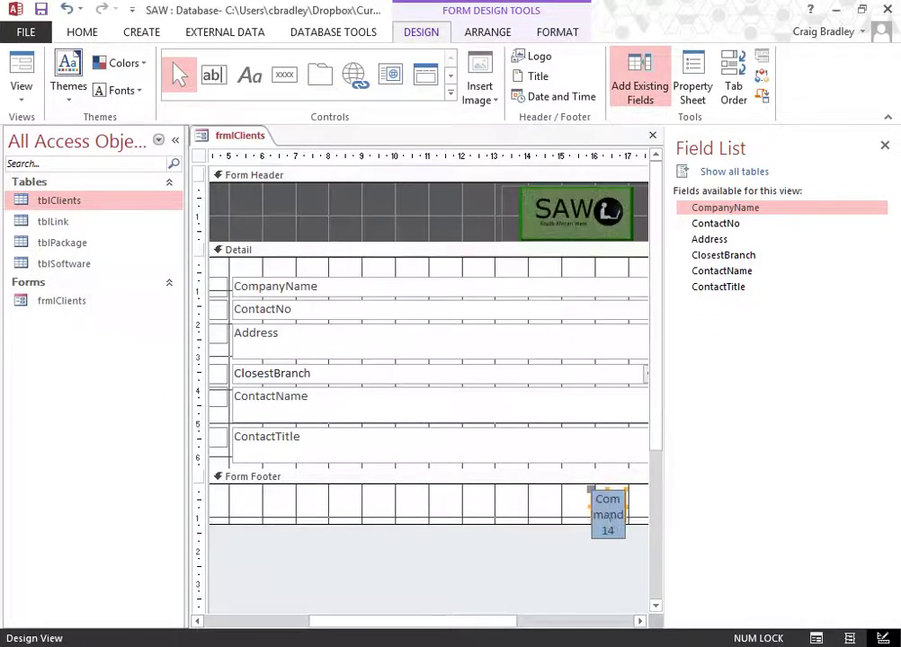
left_click(540, 504)
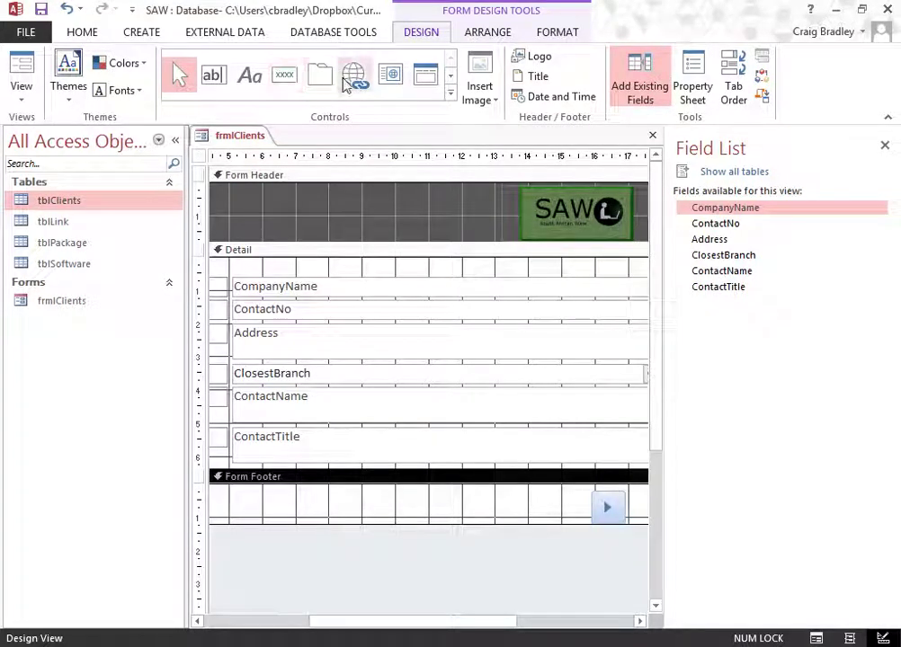
Add a Go To Previous Record command button to the left of the next-record button, and show the form in Form View
left_click(285, 75)
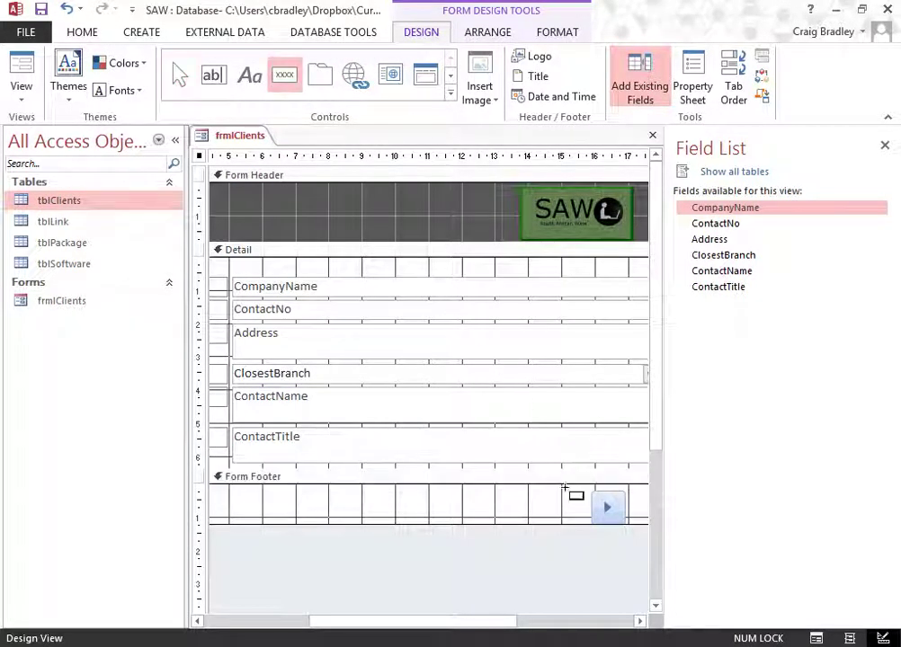
left_click_drag(571, 491, 540, 520)
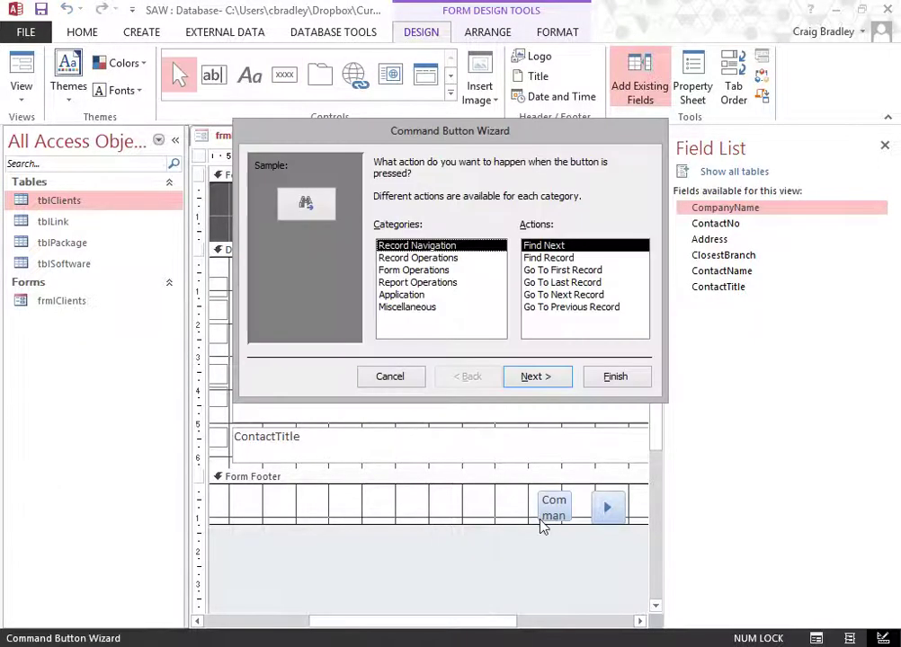
left_click(575, 283)
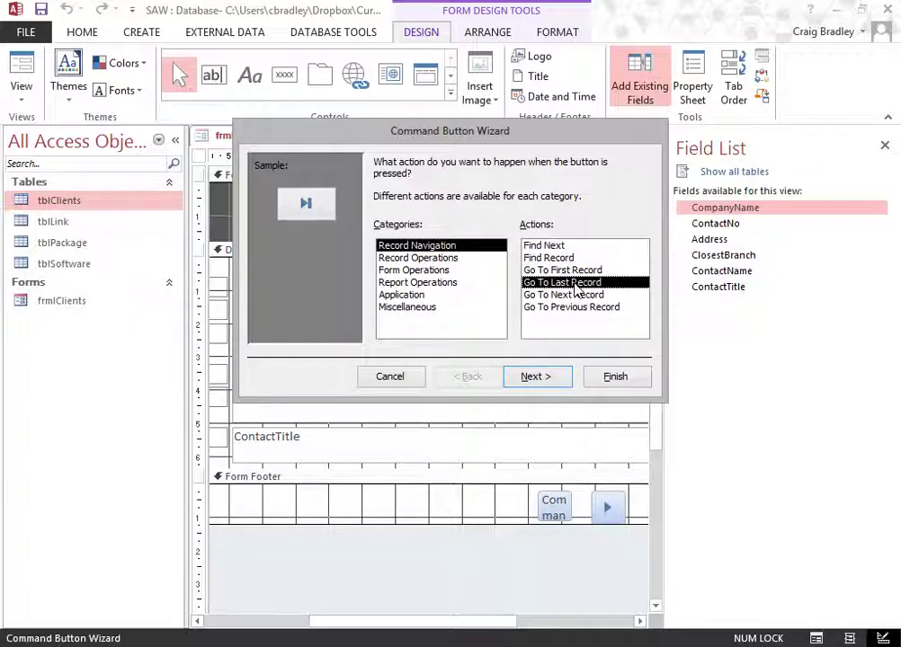
left_click(590, 306)
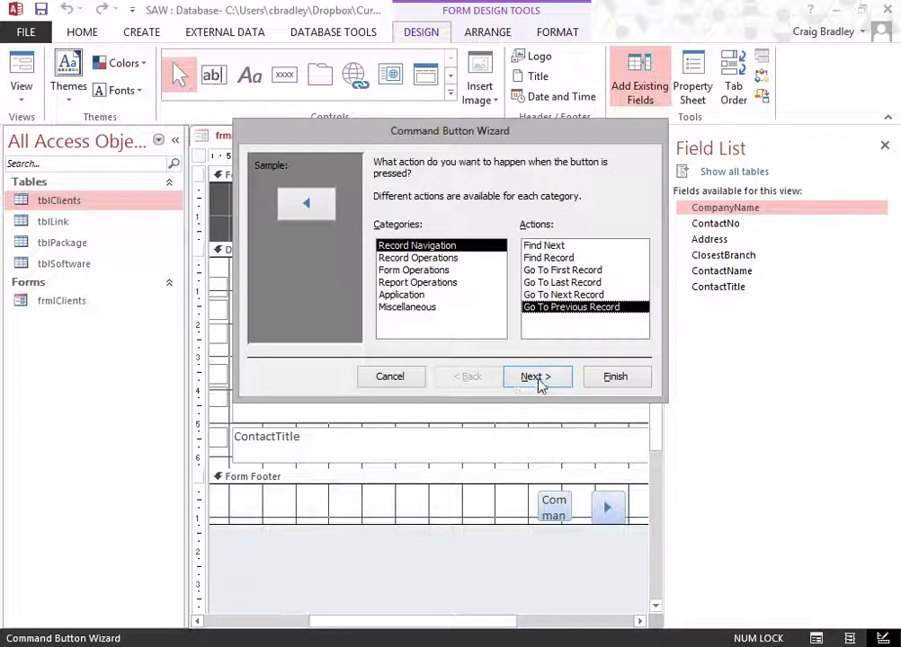
left_click(605, 379)
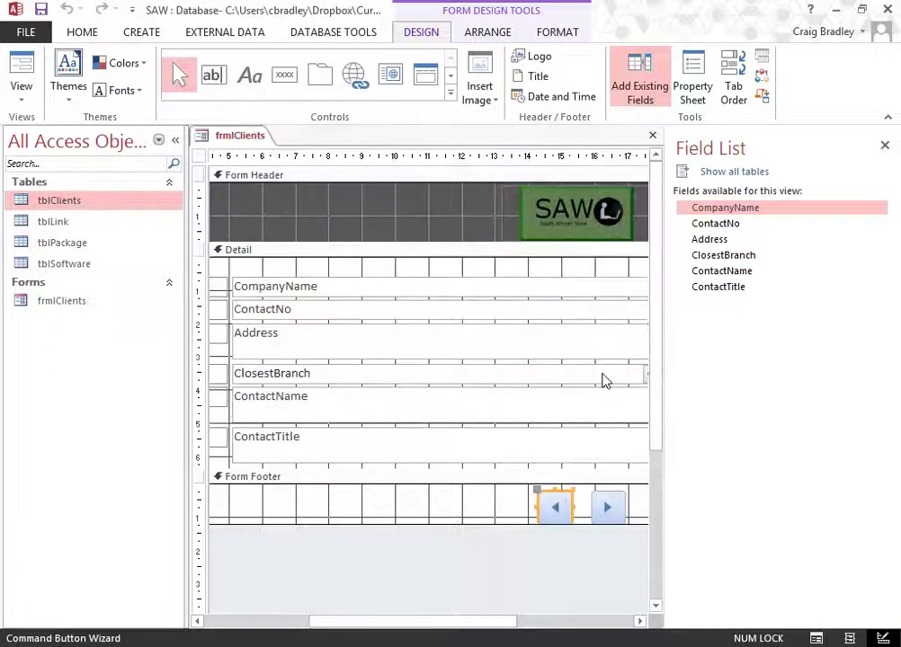
left_click(476, 499)
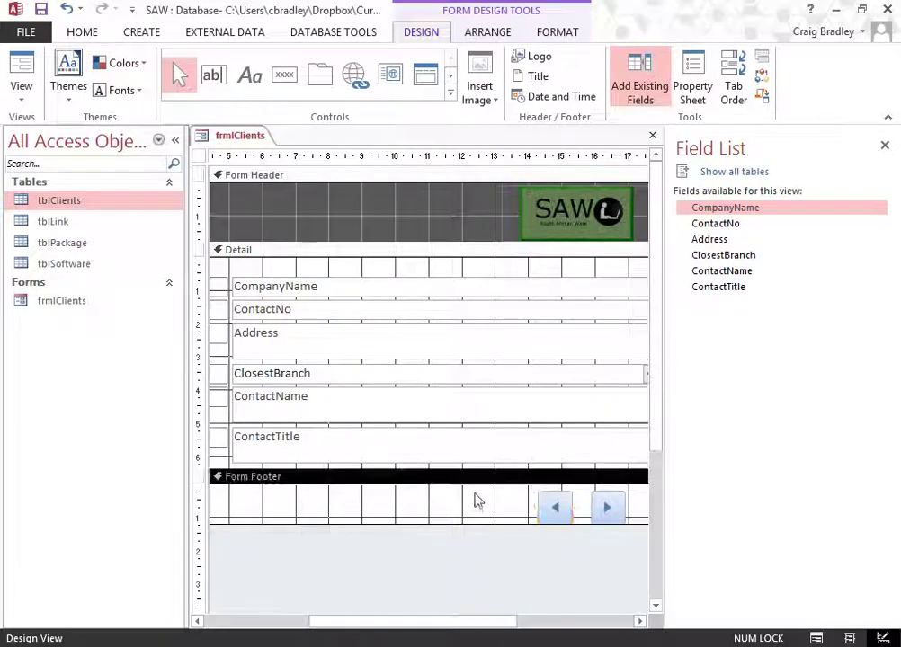
left_click(21, 68)
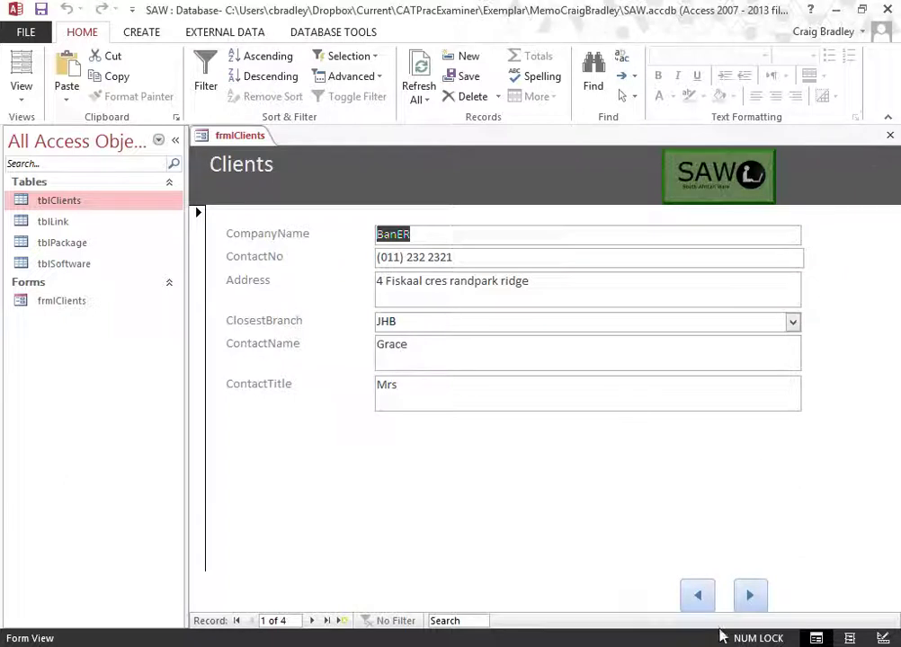
Test the next-record and previous-record buttons by stepping through the client records to the last one and back to the first
left_click(749, 597)
left_click(749, 597)
left_click(747, 599)
left_click(747, 599)
left_click(700, 600)
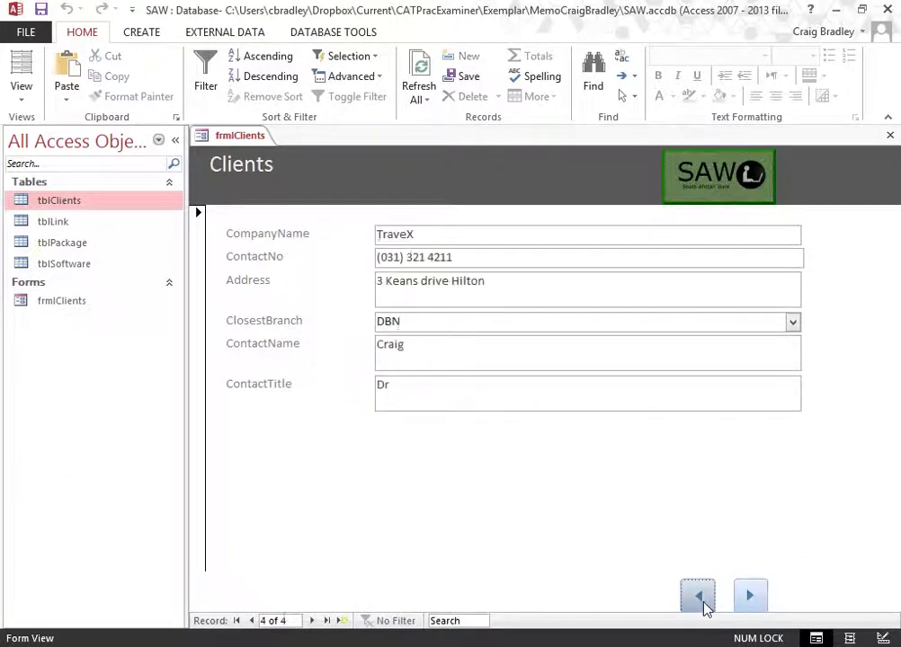
left_click(700, 601)
left_click(700, 601)
left_click(701, 600)
left_click(701, 601)
left_click(452, 271)
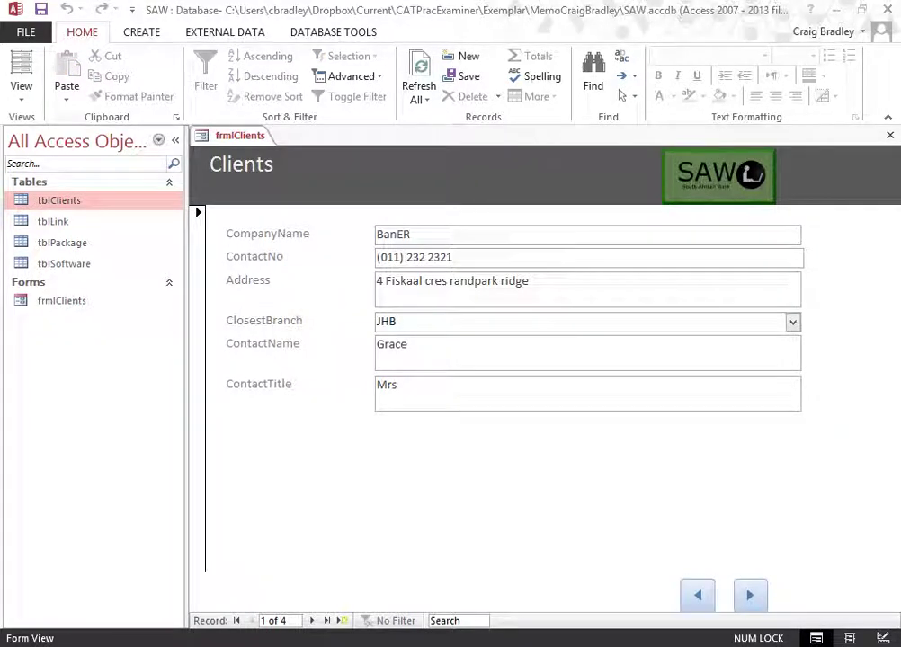
Close the clients form and save its design changes
right_click(221, 137)
left_click(259, 175)
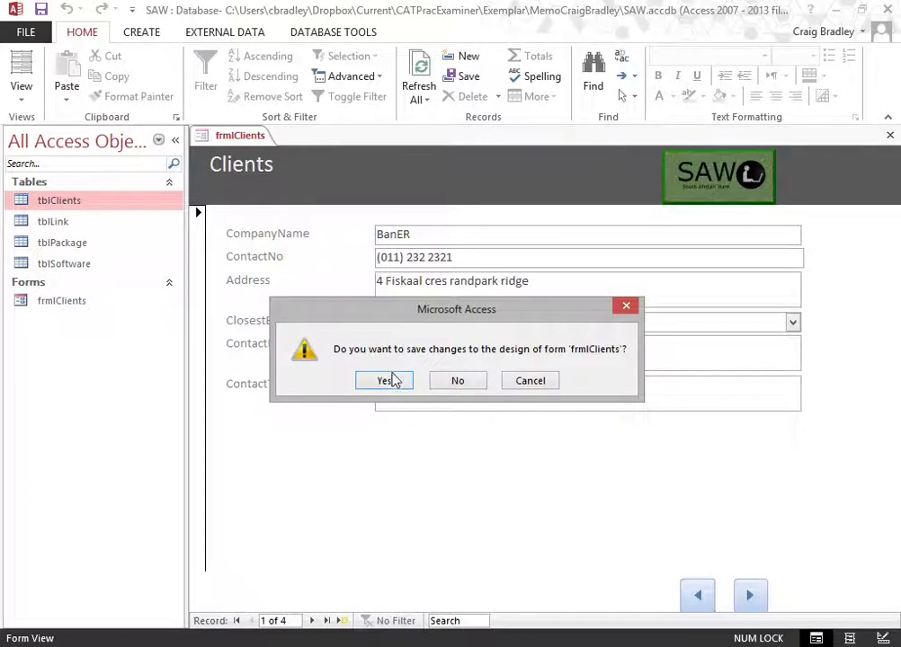
left_click(392, 379)
Create a query in Design View based on tblClients and enlarge its field list to show every field
left_click(162, 33)
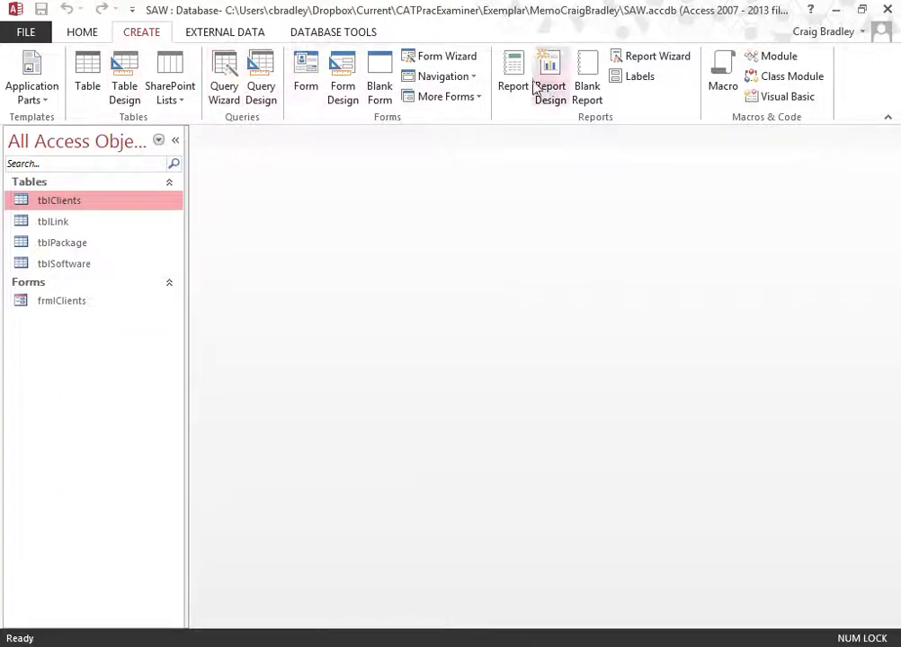
left_click(260, 90)
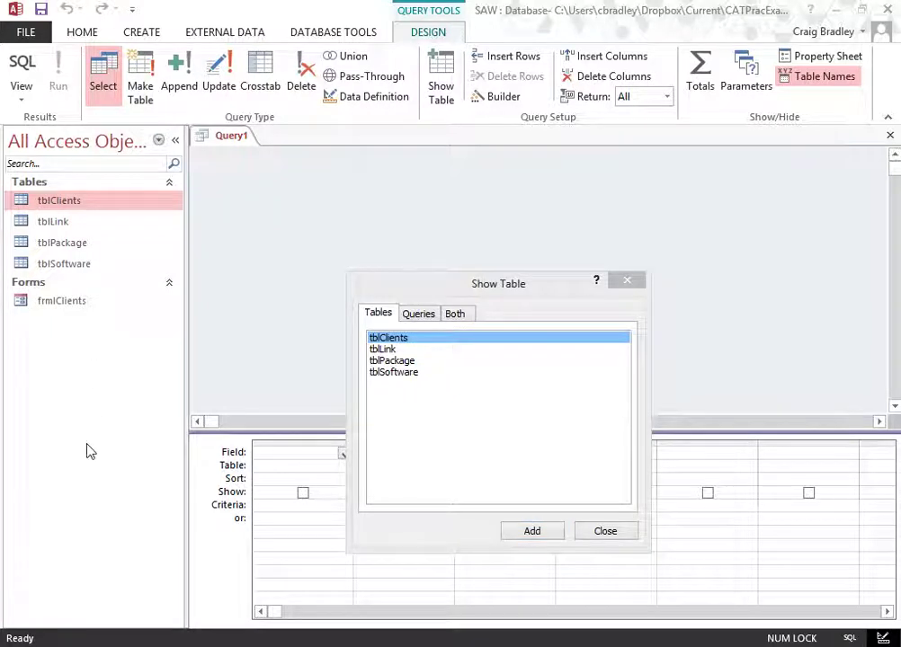
left_click(413, 346)
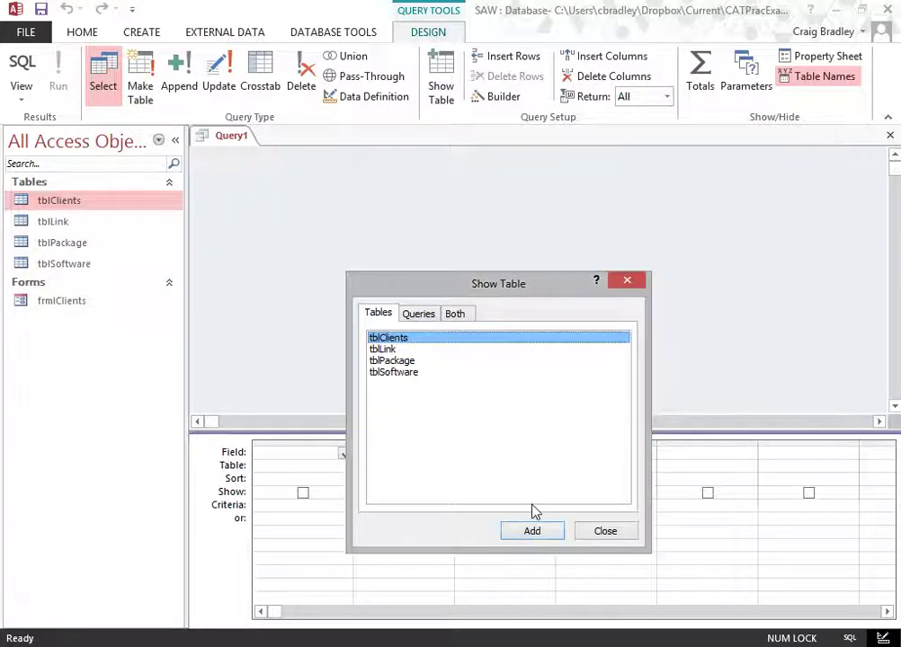
double_click(406, 342)
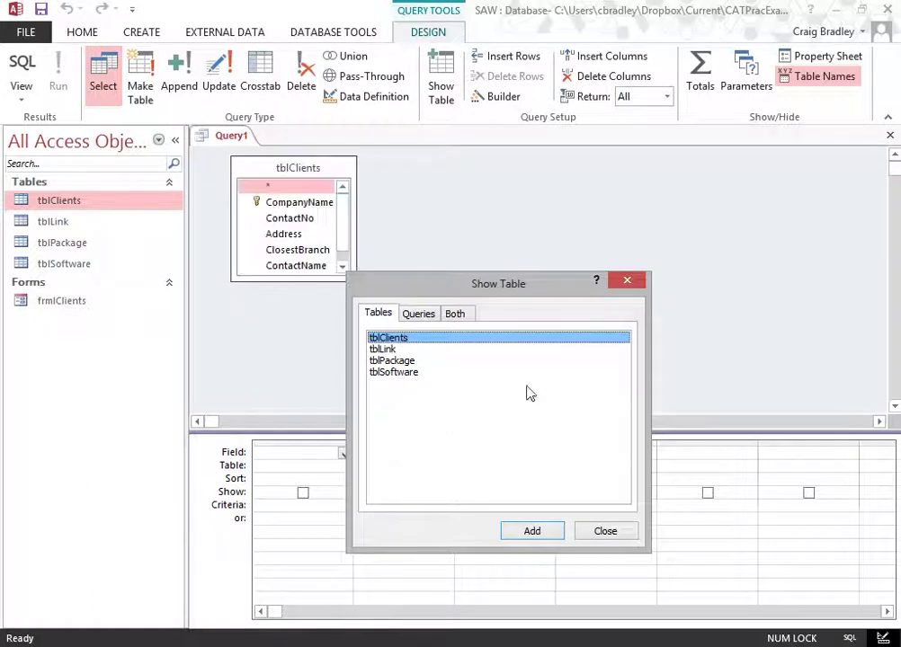
left_click(589, 532)
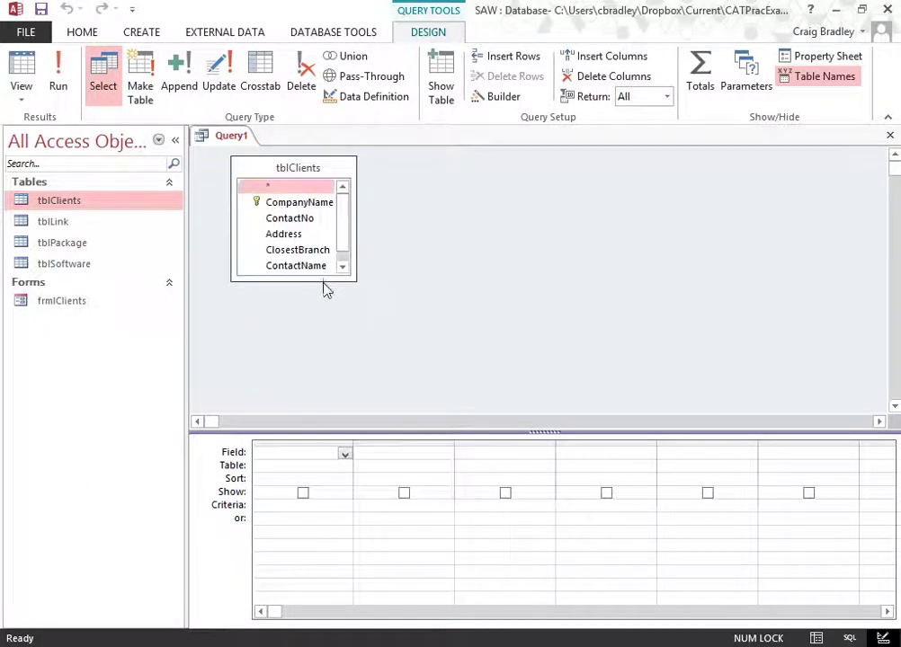
left_click_drag(323, 281, 323, 323)
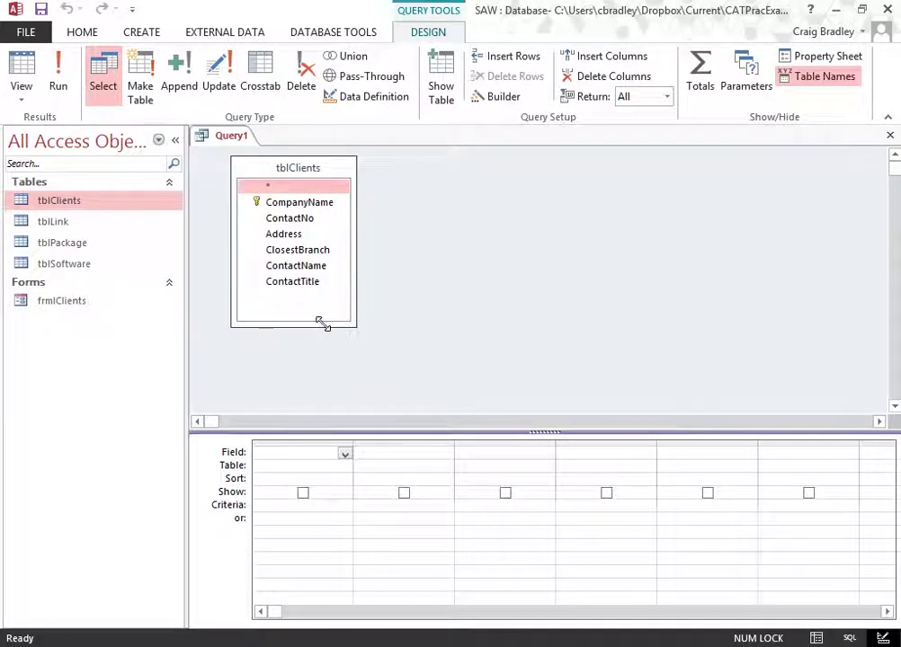
Add all tblClients fields plus a hidden ClosestBranch column with the criterion "JHB", run the query and return to Design View
double_click(286, 189)
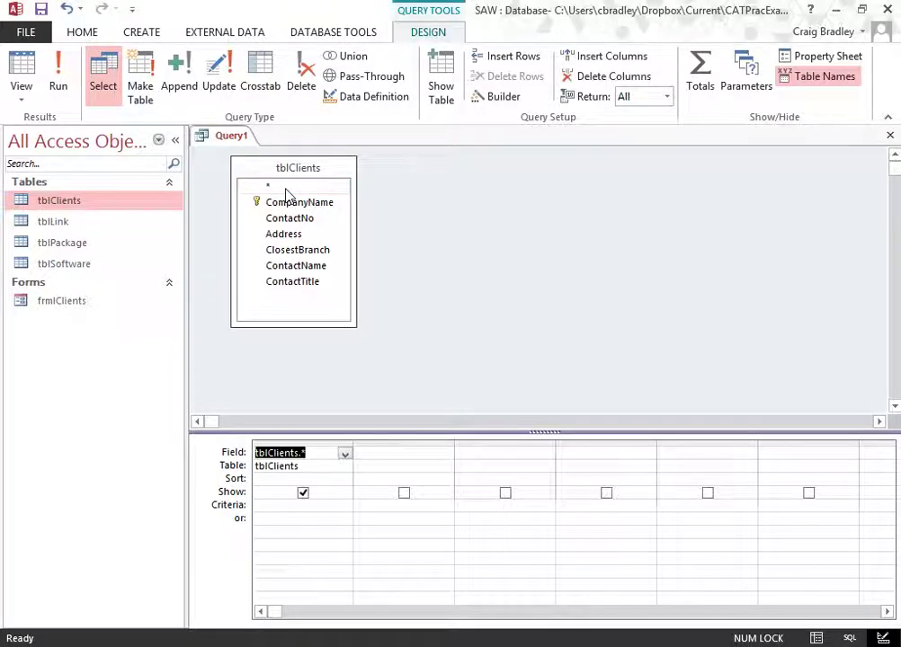
double_click(320, 250)
left_click(401, 493)
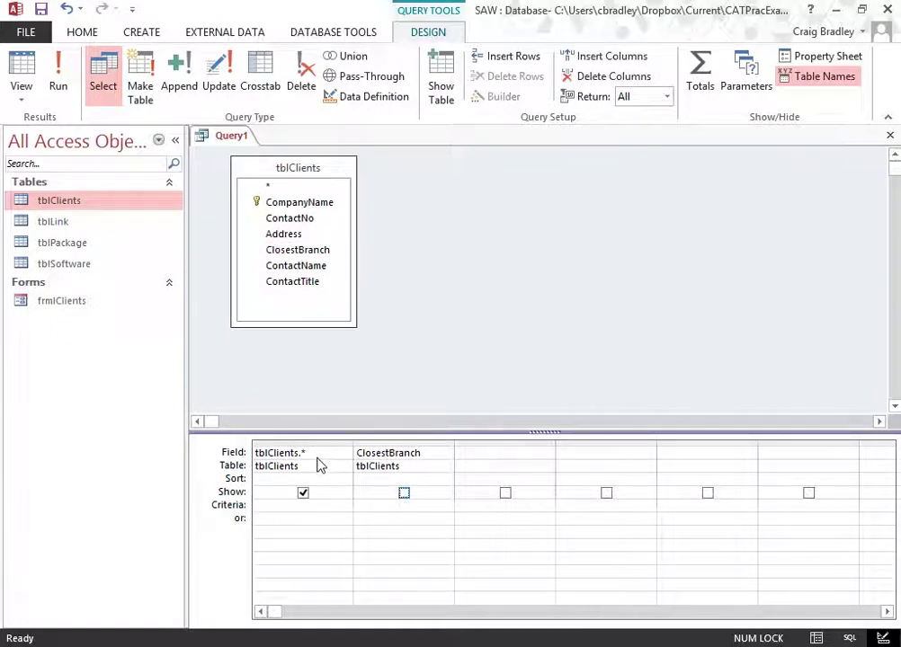
left_click(364, 499)
left_click(366, 506)
left_click(403, 484)
left_click(404, 493)
left_click(395, 505)
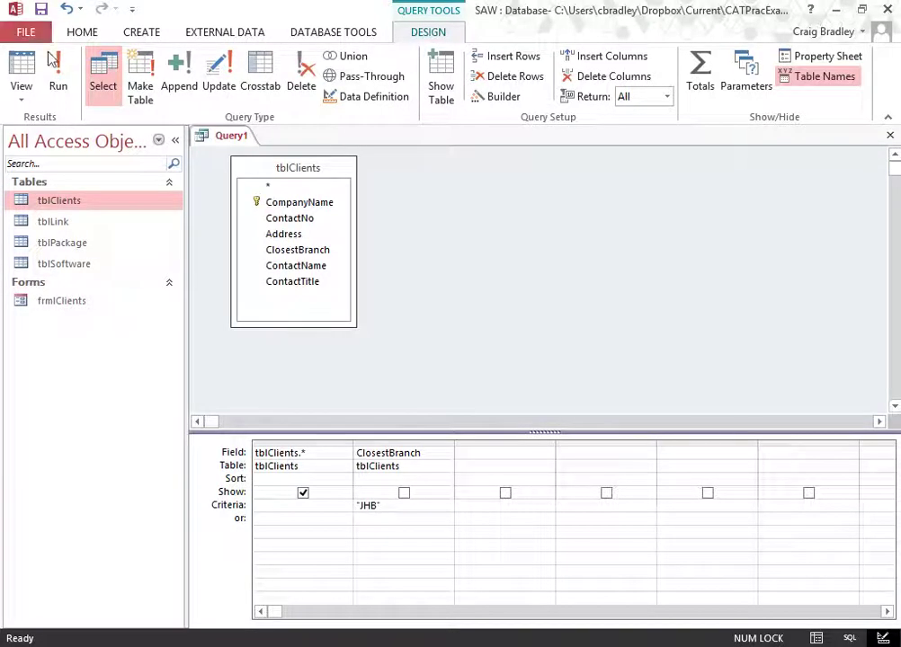
left_click(59, 79)
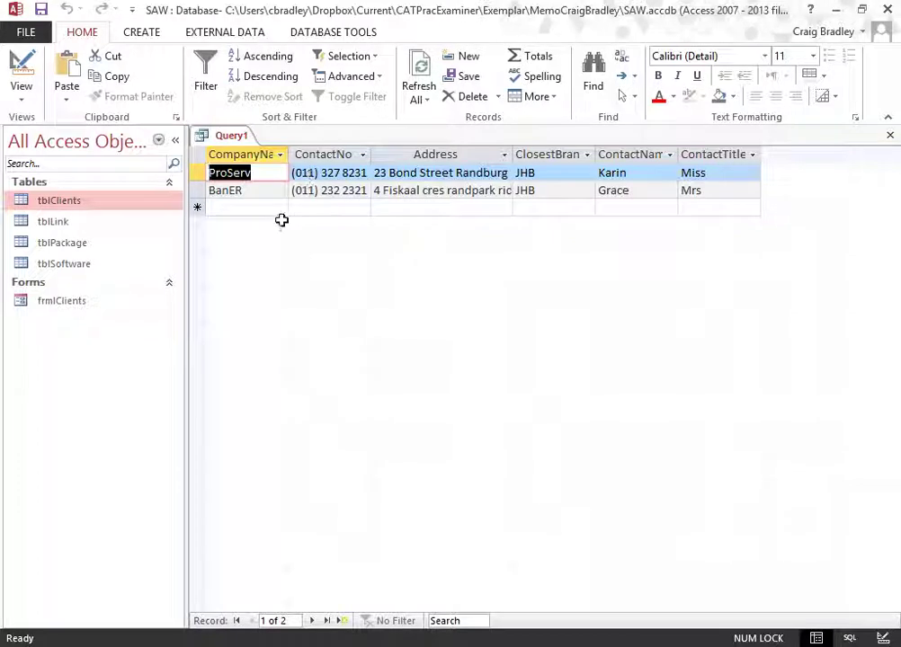
left_click(22, 81)
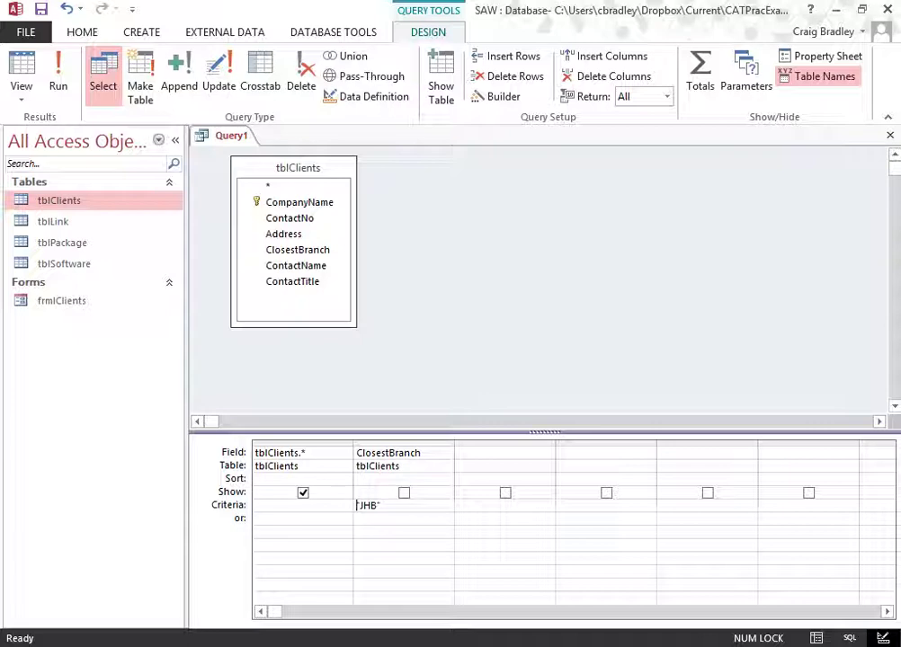
Save the query as qryJHBClients and close it
key("ctrl+s")
type("Q")
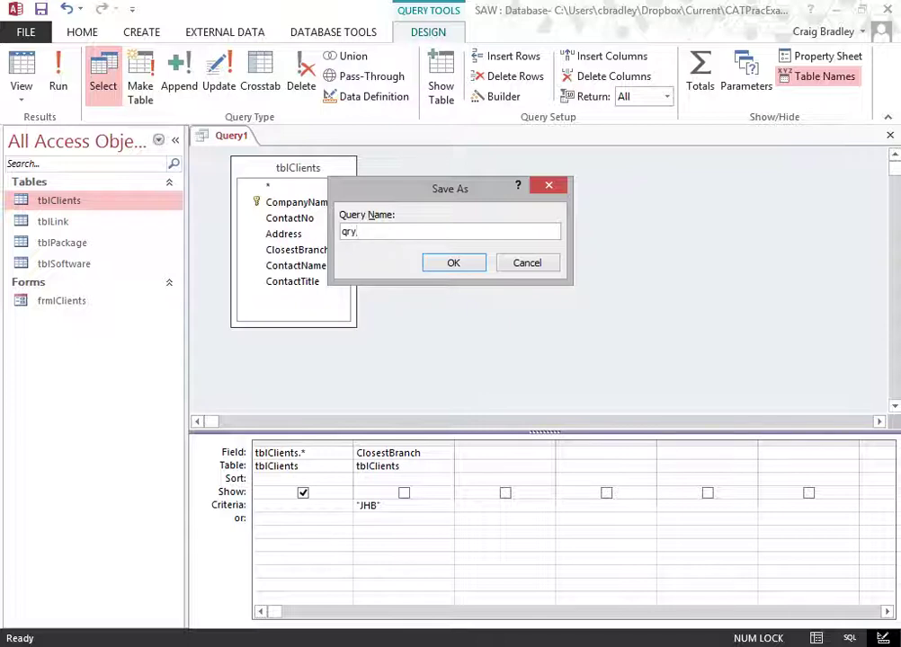
type("ryJHBCl")
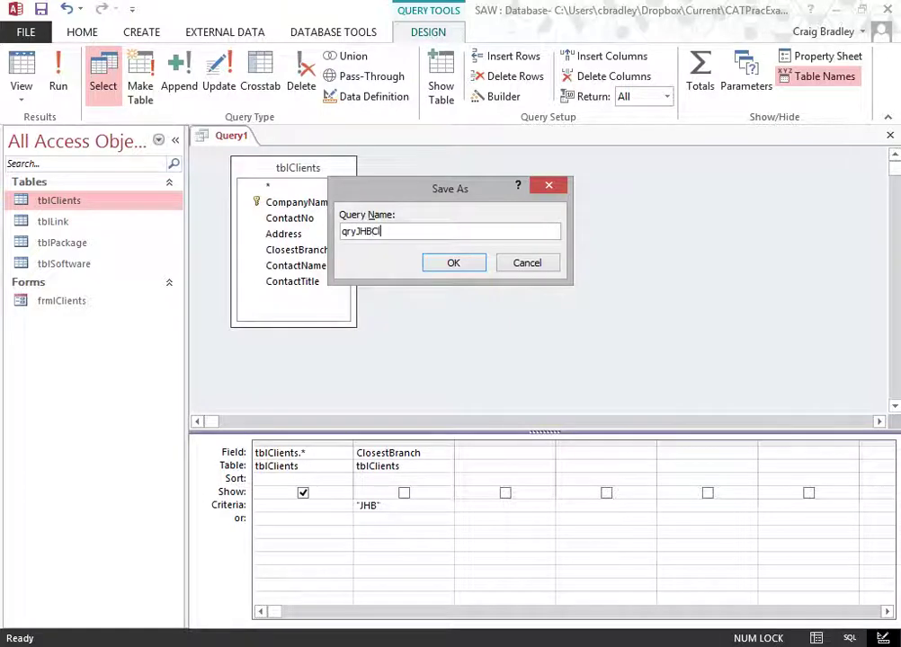
type("ients")
key("Return")
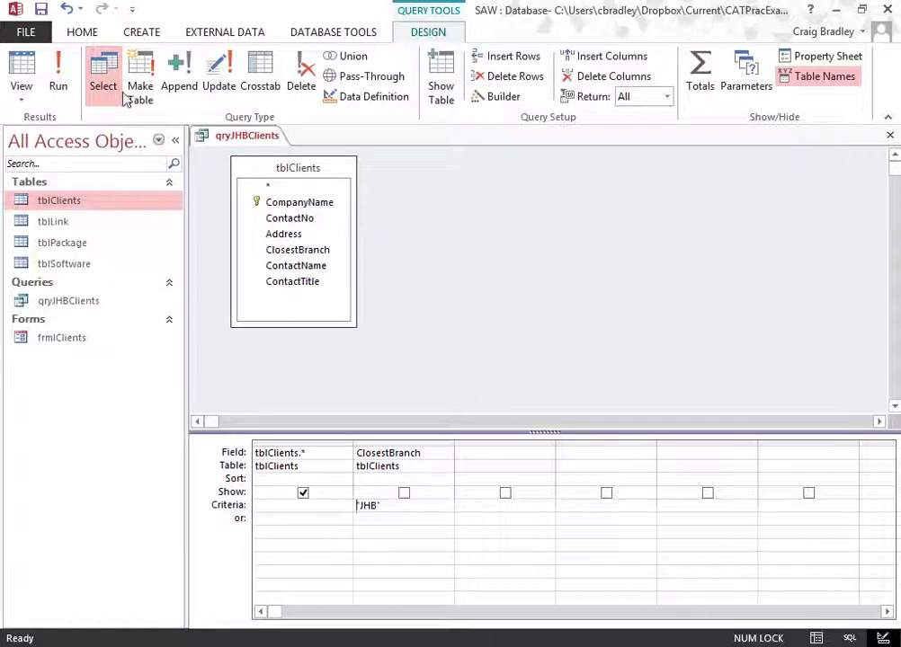
right_click(228, 136)
left_click(263, 169)
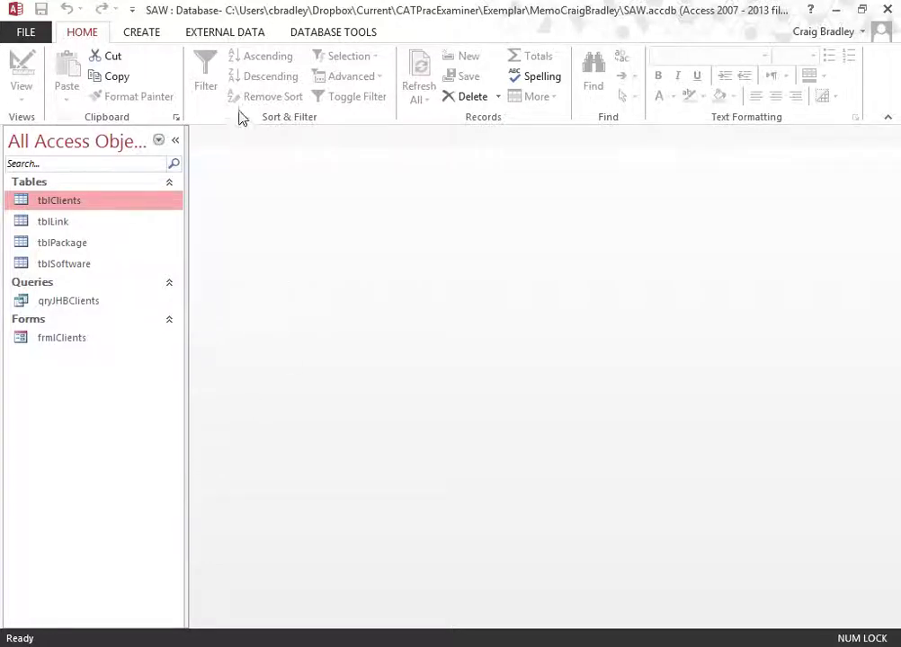
left_click(142, 32)
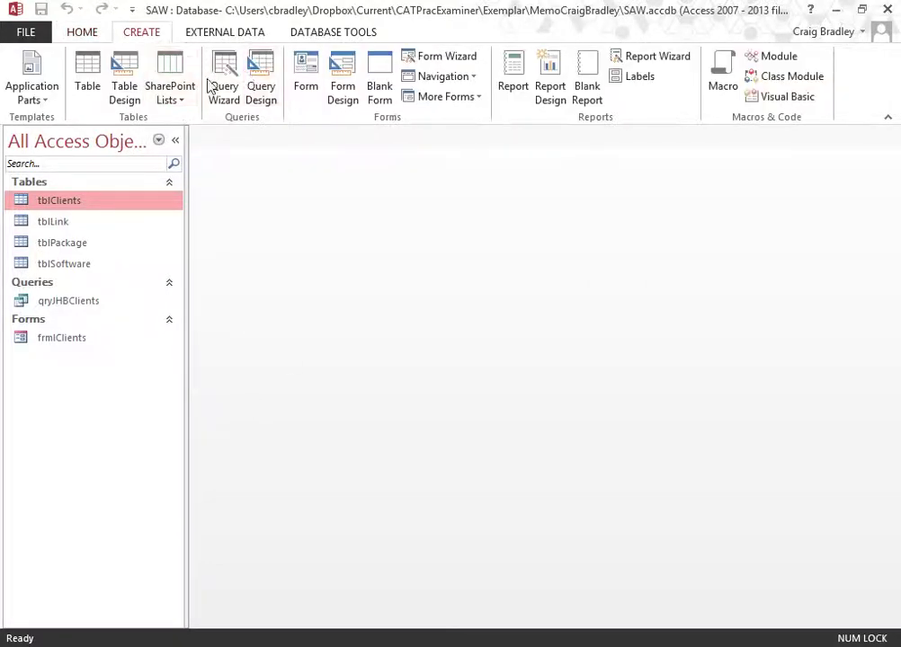
left_click(125, 86)
right_click(224, 135)
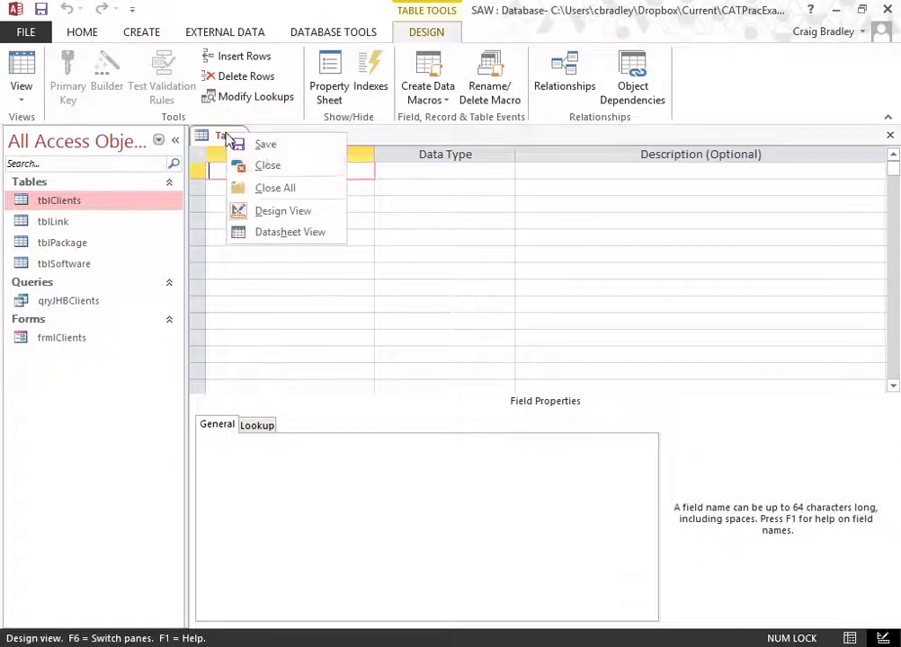
left_click(269, 168)
Create another query in Design View based on tblSoftware
left_click(133, 36)
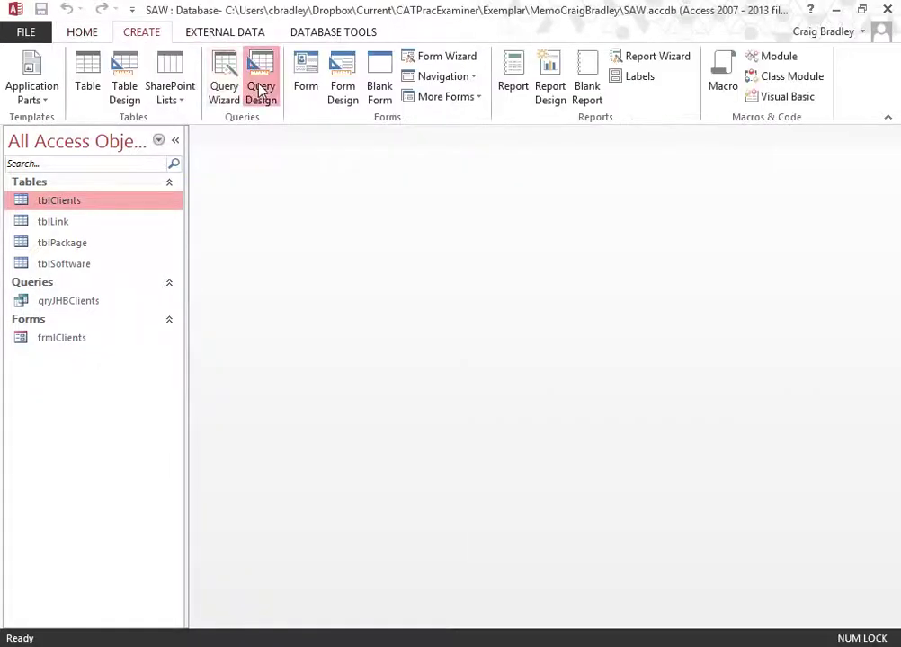
left_click(259, 88)
left_click_drag(465, 461, 496, 299)
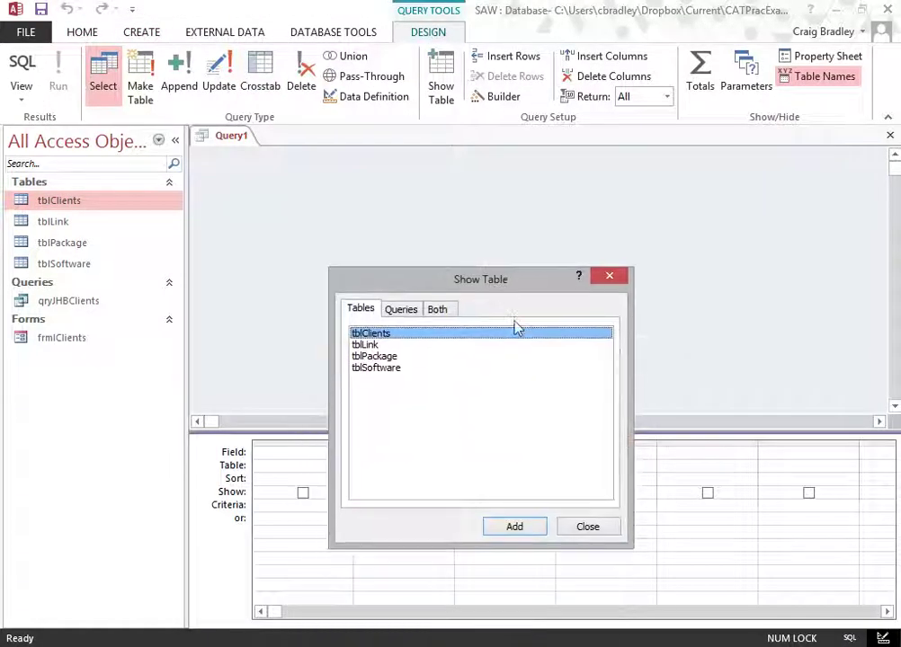
double_click(400, 374)
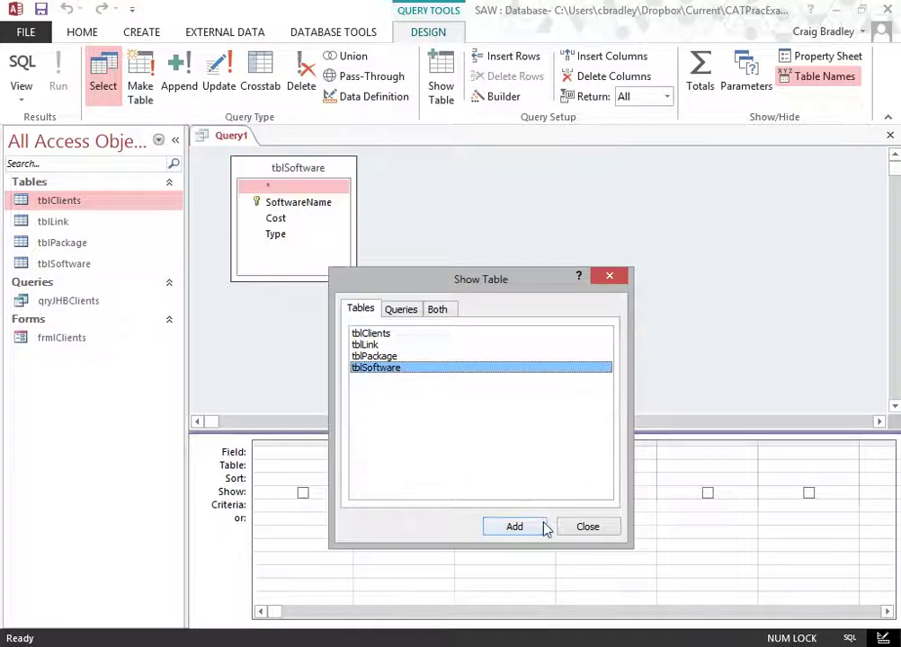
left_click(589, 529)
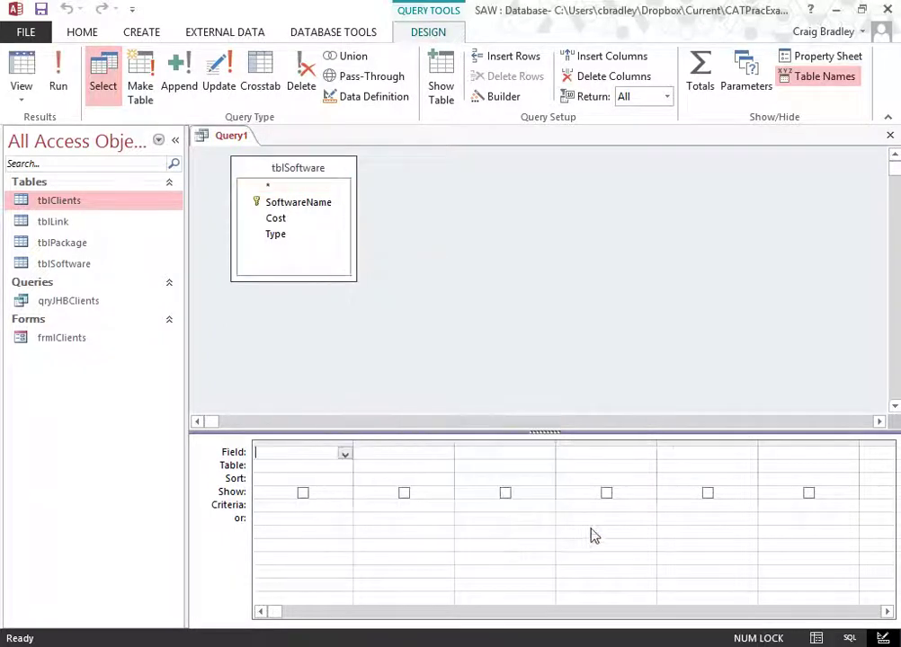
Add the Type field to the query and turn on Totals to group by it
double_click(306, 234)
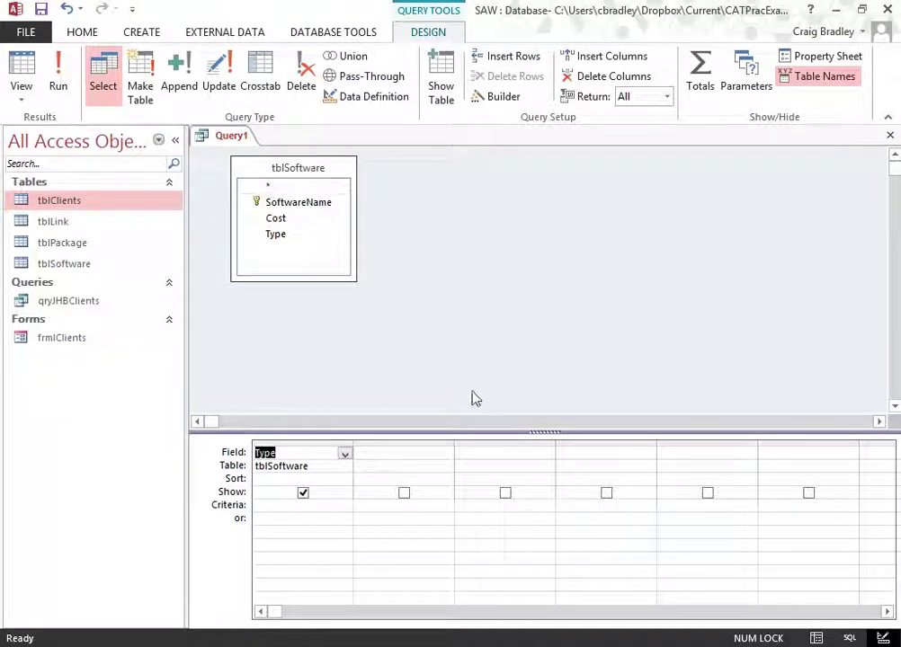
left_click(698, 87)
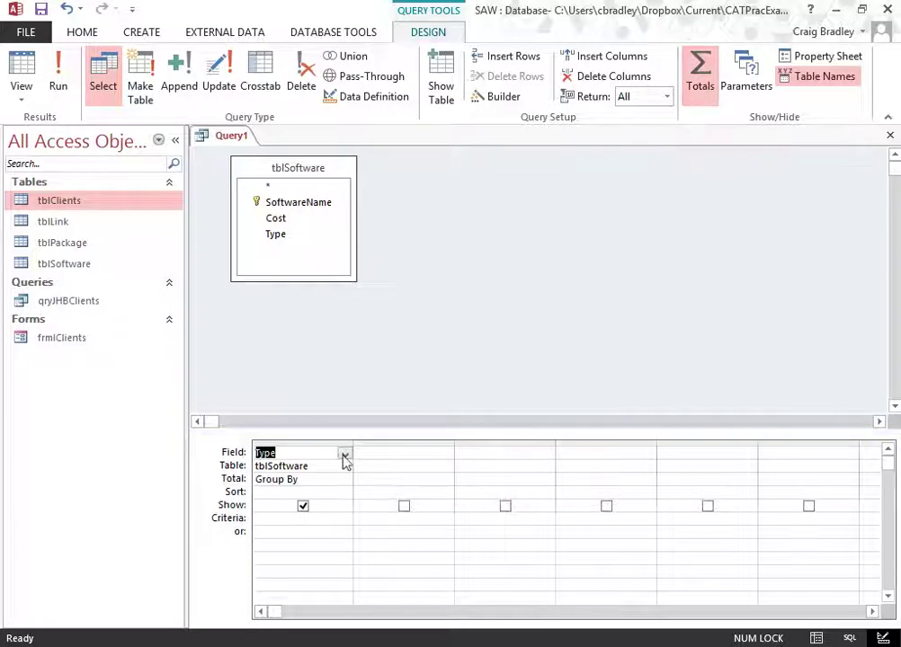
left_click(329, 481)
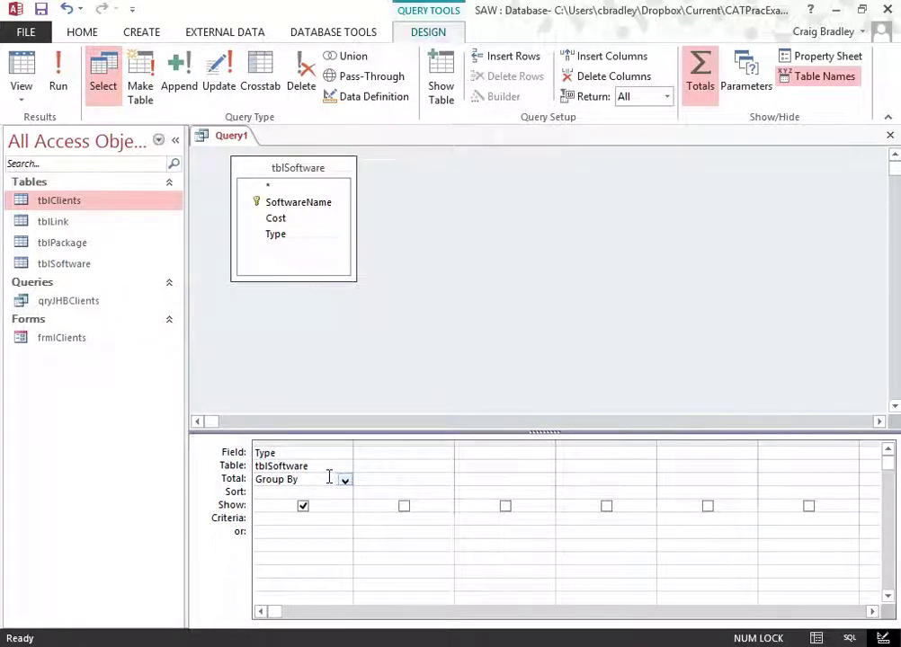
left_click(386, 464)
left_click(407, 453)
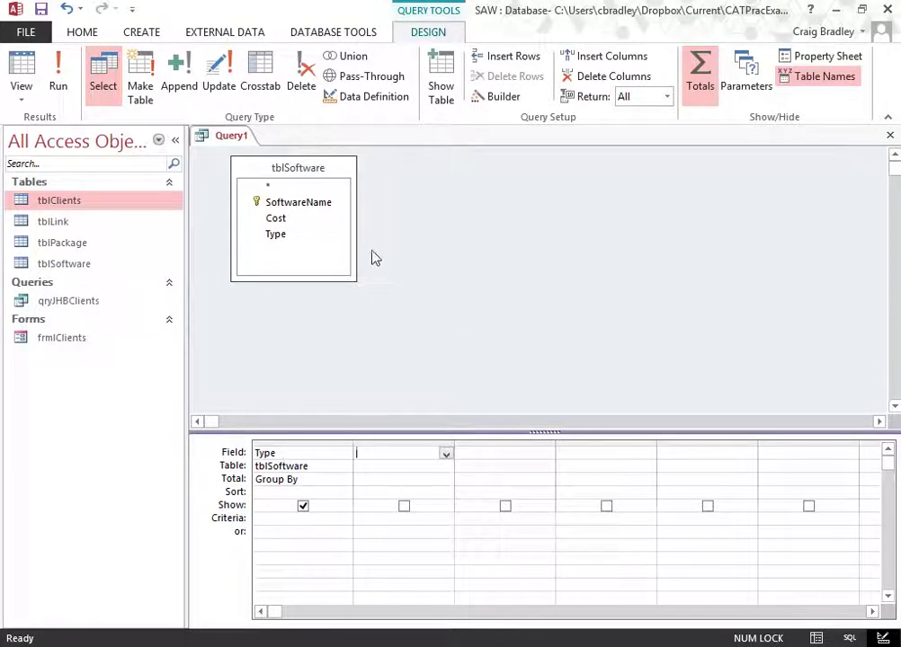
Add the SoftwareName field with its total set to Count, and run the query
double_click(313, 203)
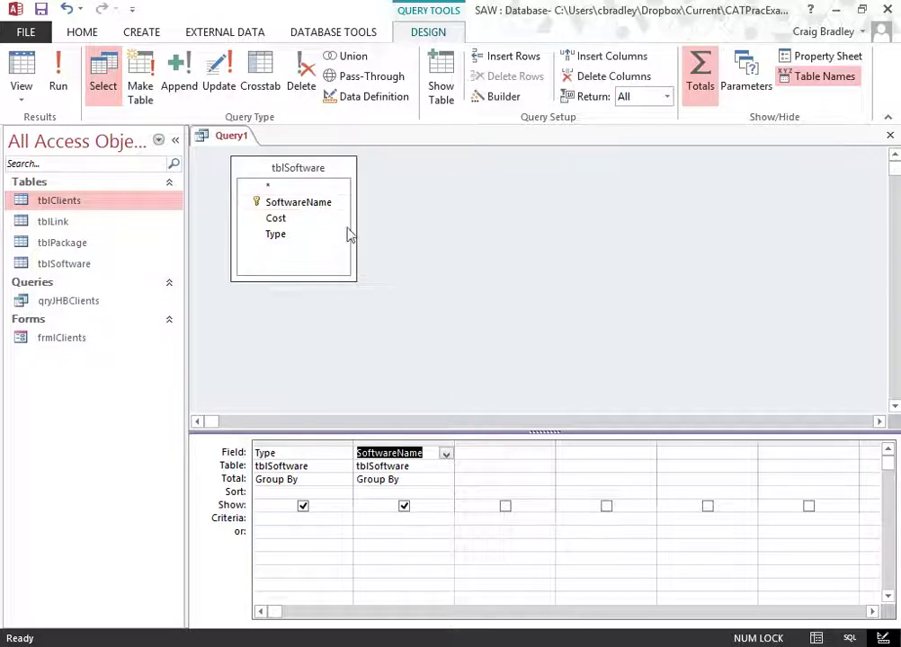
left_click(441, 481)
left_click(445, 481)
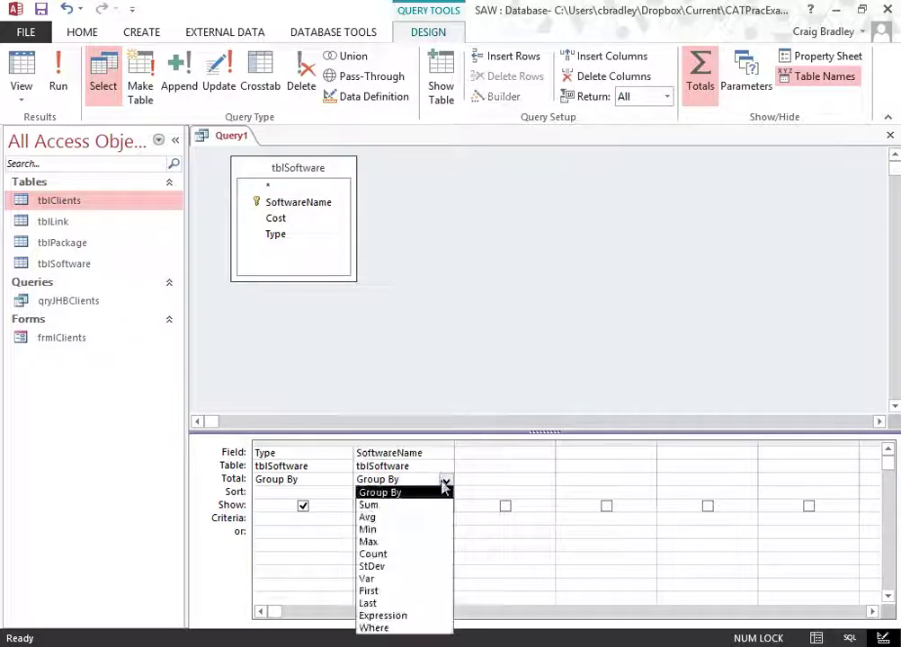
left_click(409, 555)
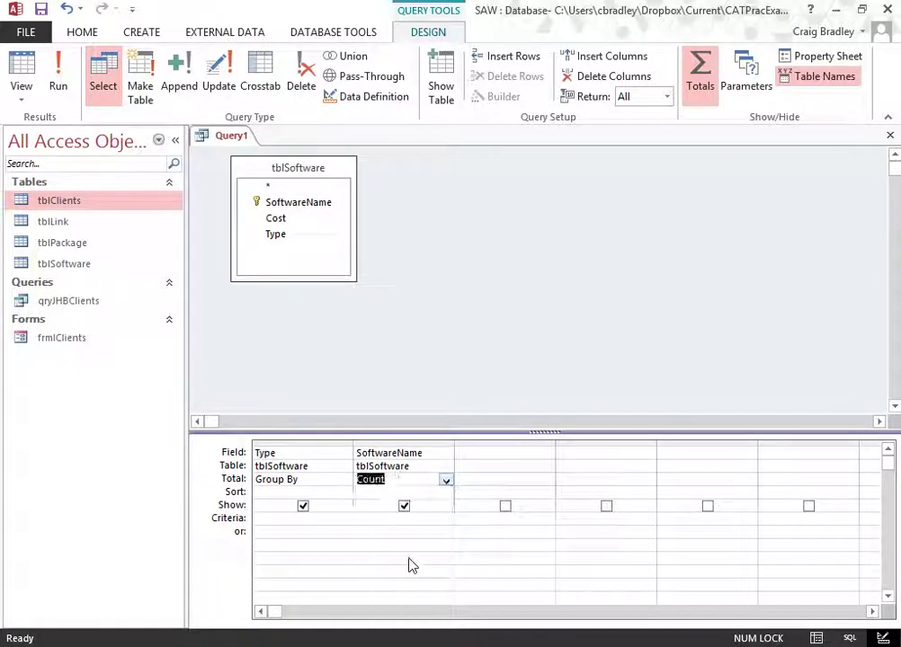
left_click(356, 531)
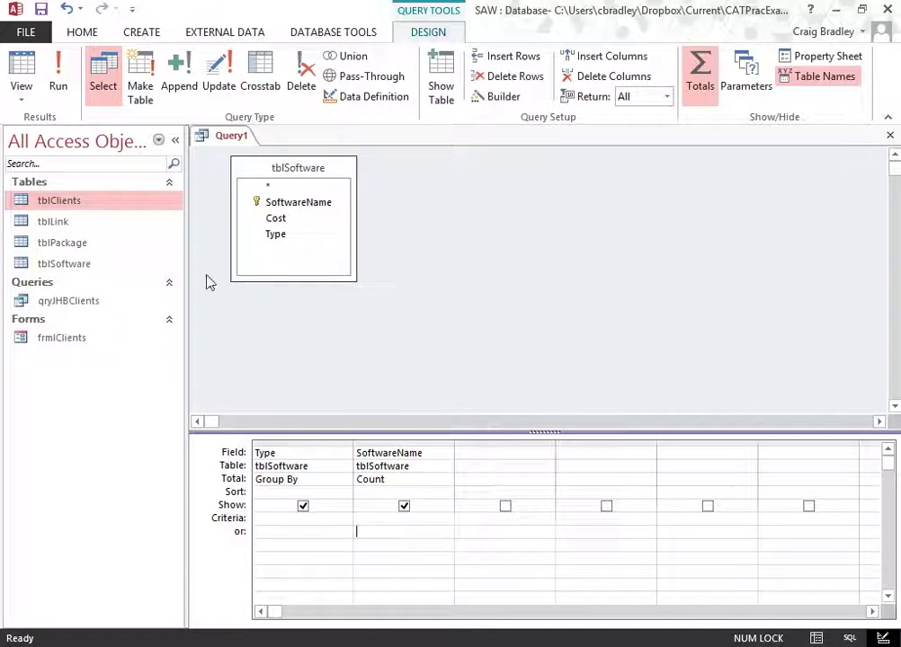
left_click(57, 83)
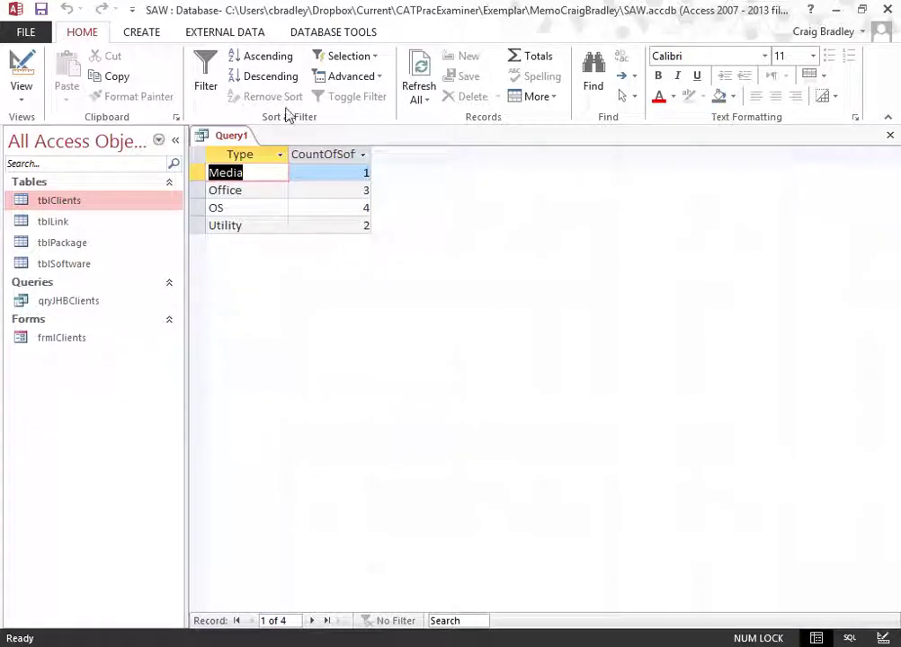
Close the software count query, saving it as aryNumOfSoftType
right_click(236, 135)
left_click(250, 170)
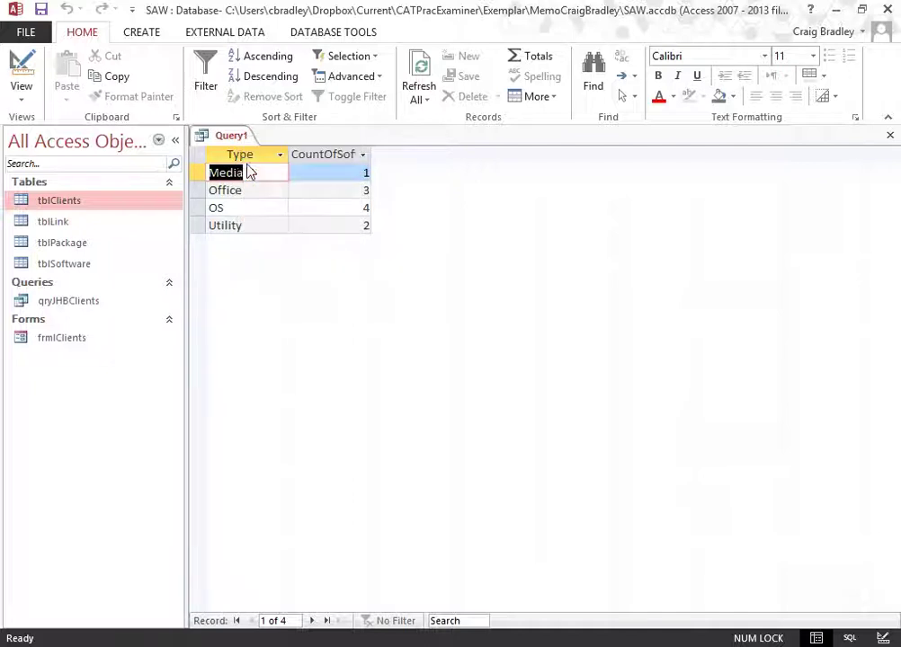
left_click(397, 379)
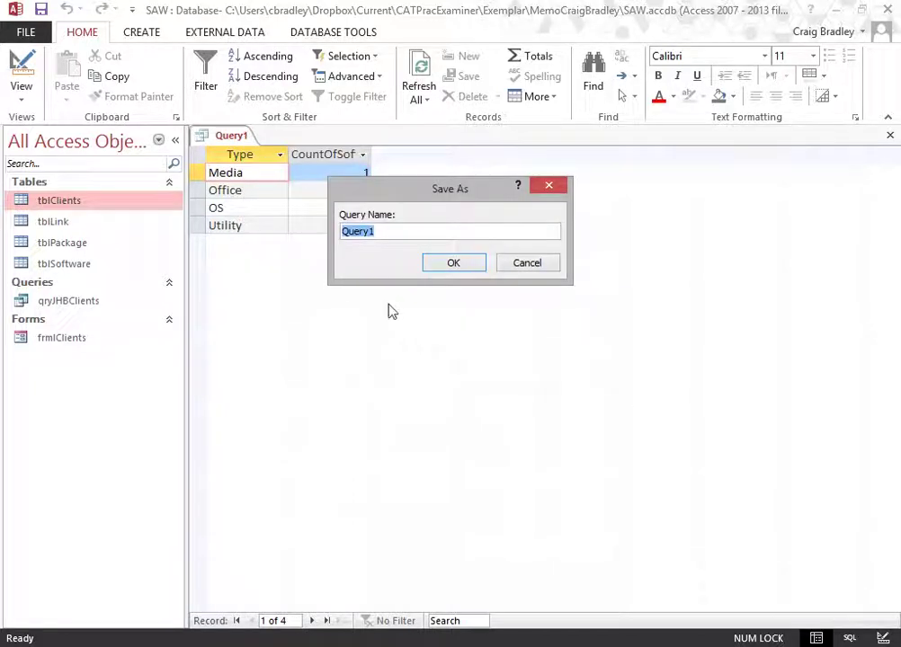
type("qryNumS")
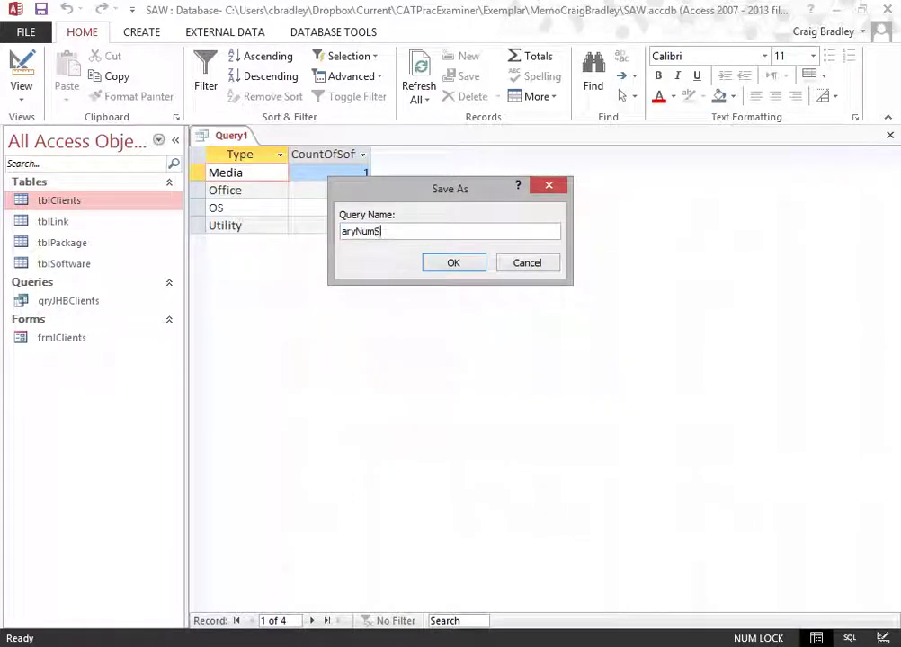
key("BackSpace")
type("OfSoftTyep")
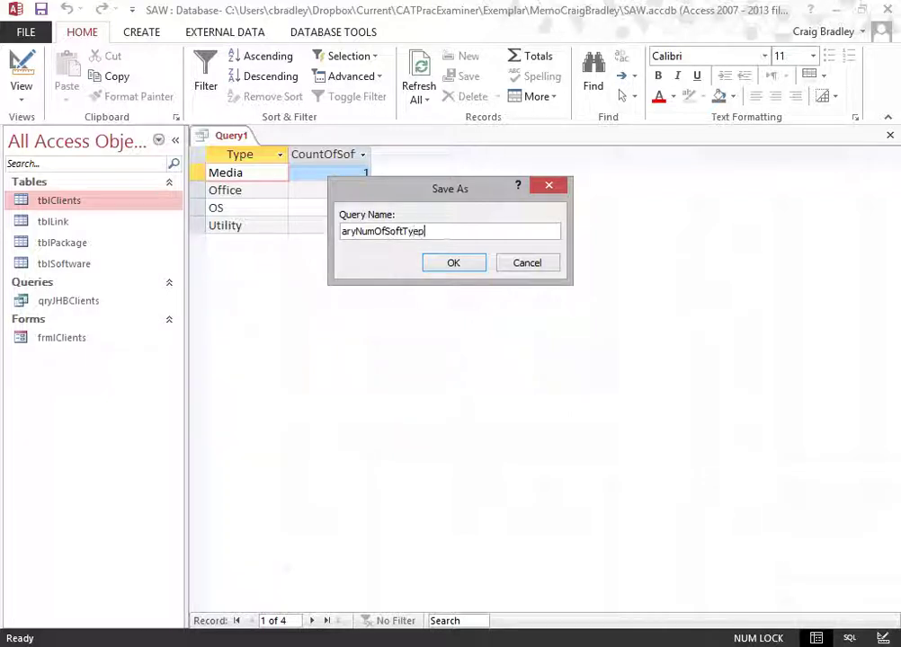
key("BackSpace")
type("pe")
key("Return")
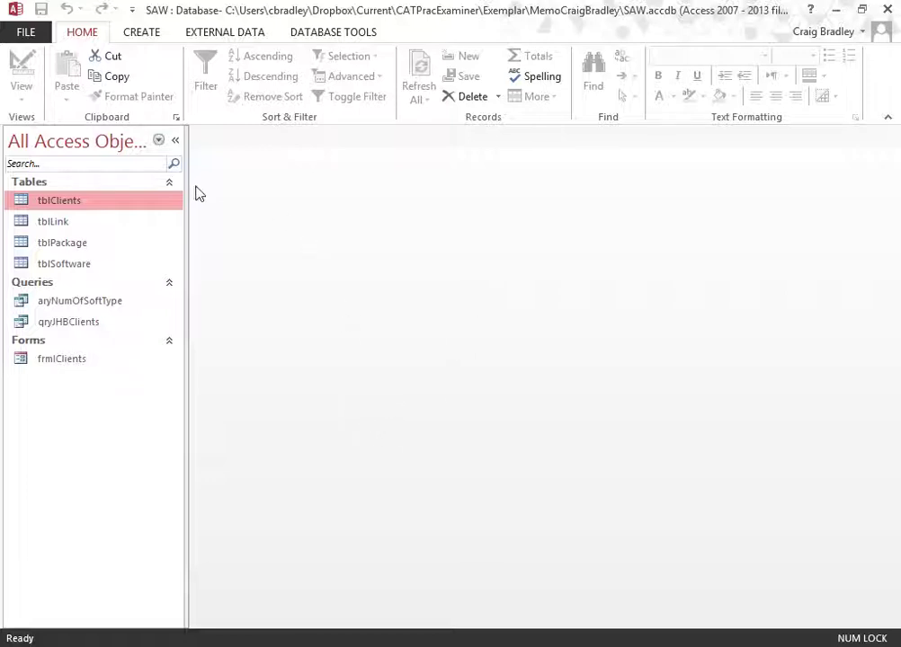
Create another query in Design View based on tblPackage, tblLink and tblSoftware
left_click(163, 33)
left_click(253, 86)
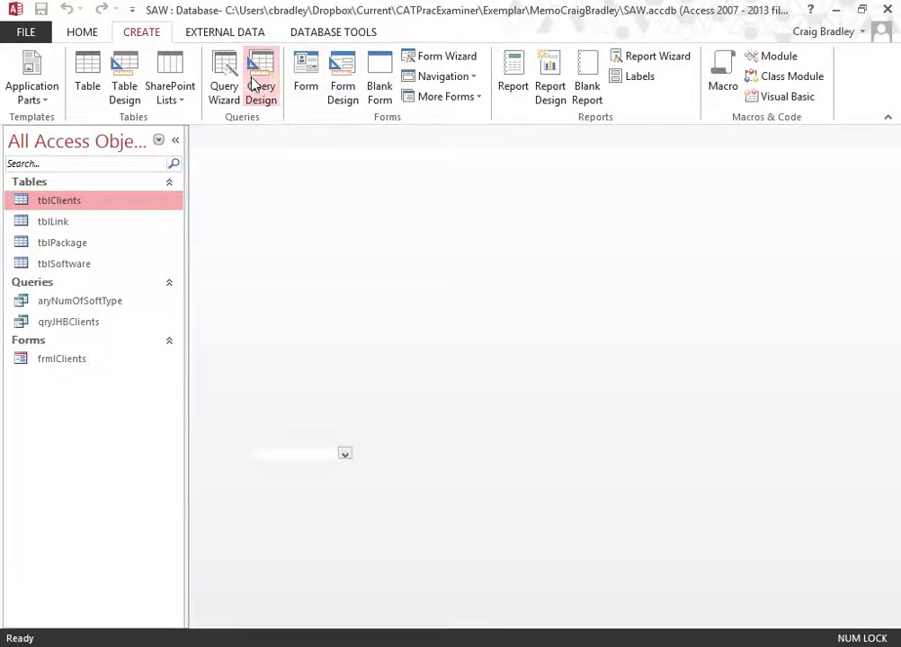
left_click_drag(434, 442, 442, 233)
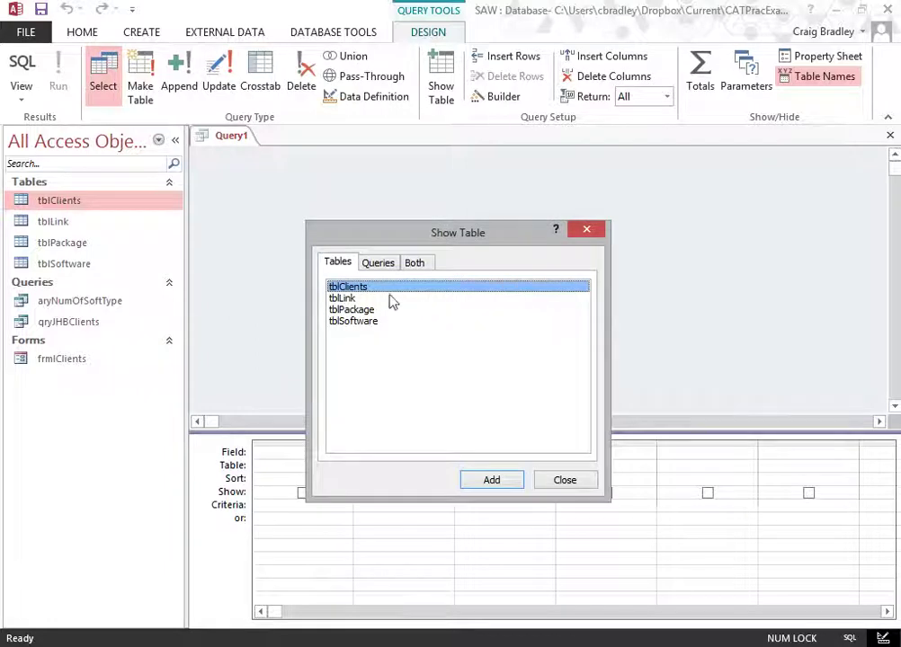
double_click(373, 311)
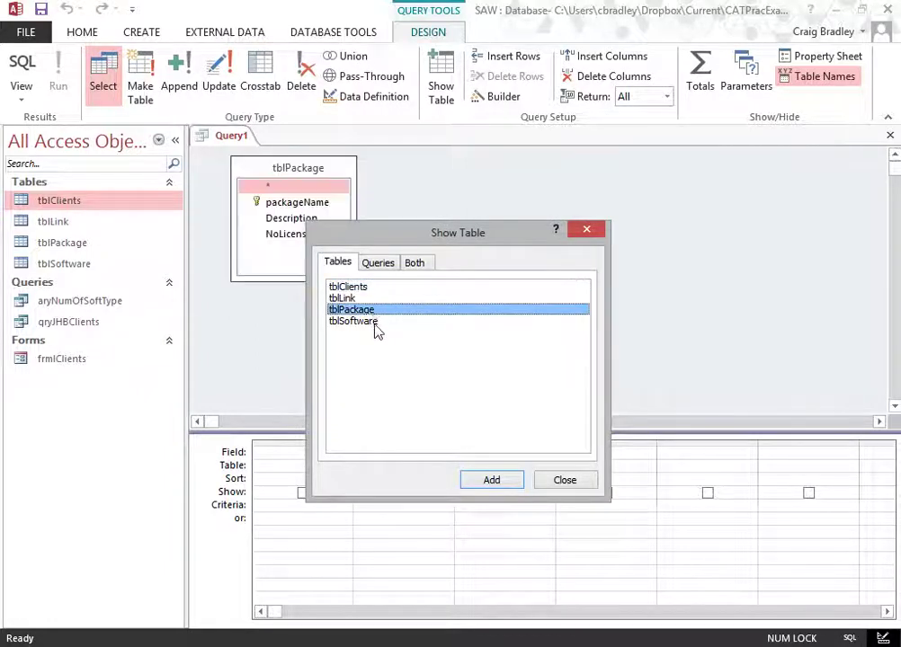
left_click(354, 301)
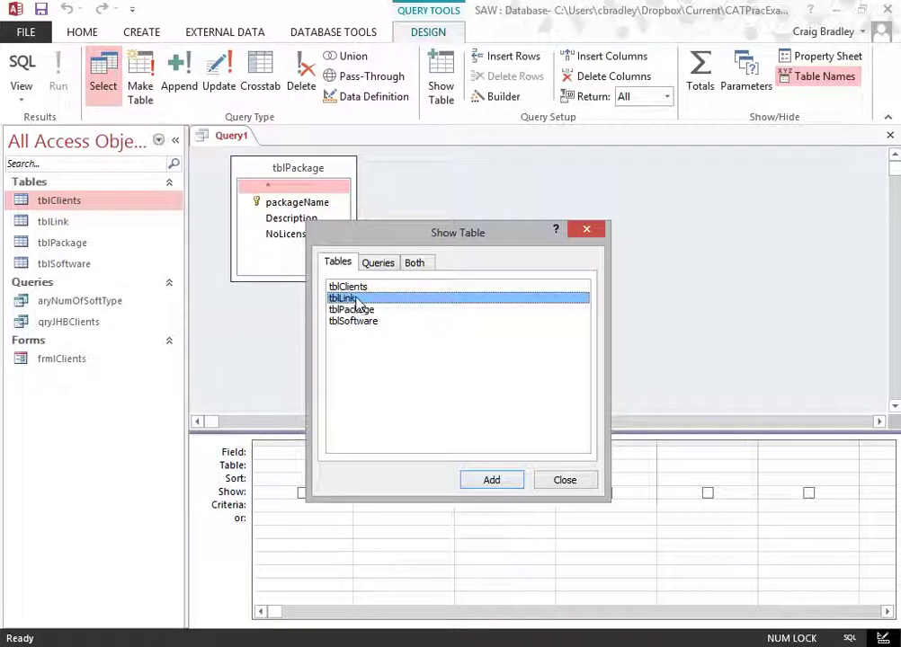
double_click(355, 300)
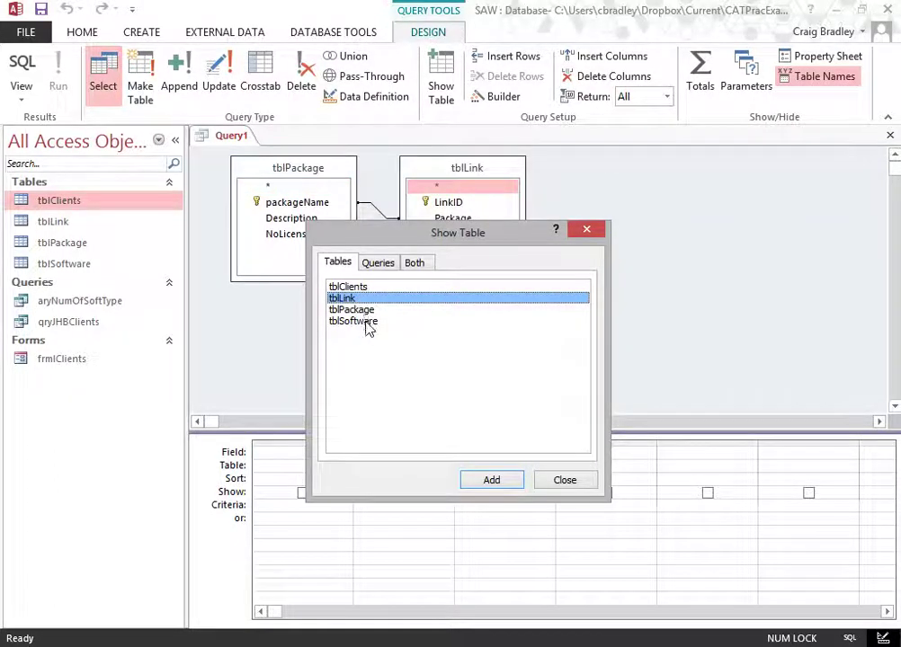
double_click(360, 322)
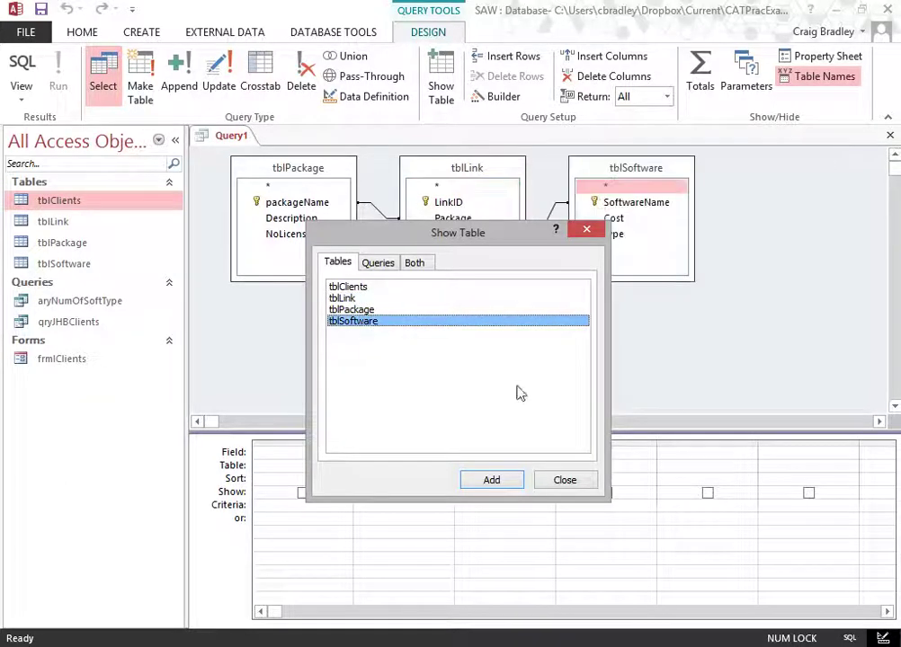
left_click(564, 480)
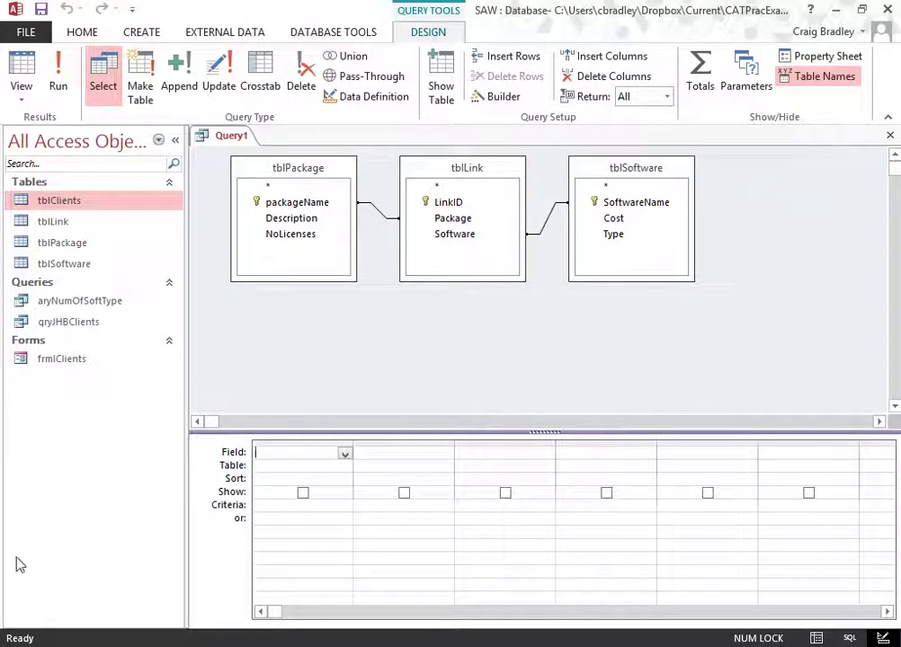
Turn on Totals to group the query by packageName, and add the Cost field with its total set to Sum
left_click_drag(306, 202, 349, 457)
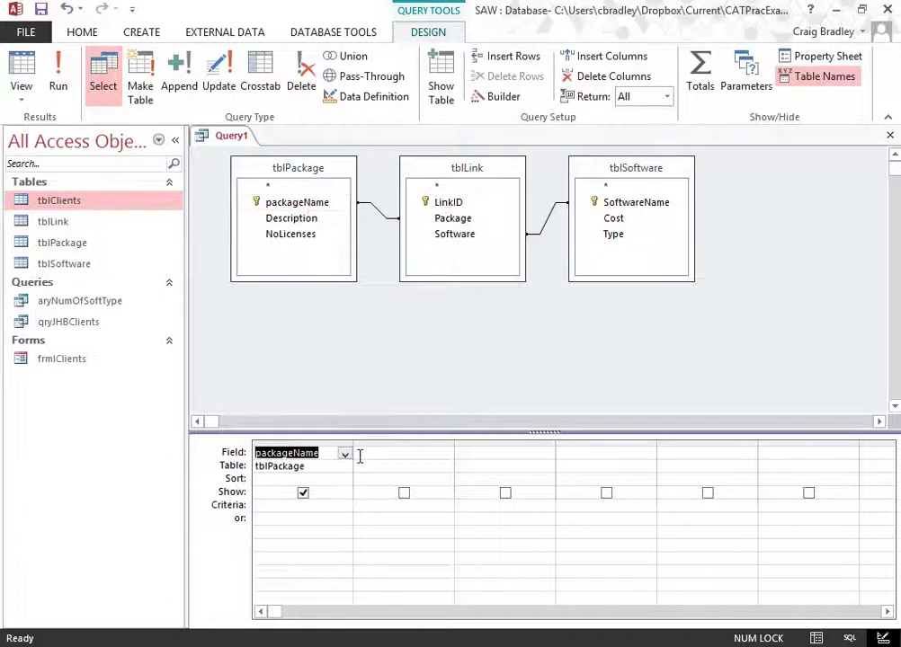
left_click(700, 85)
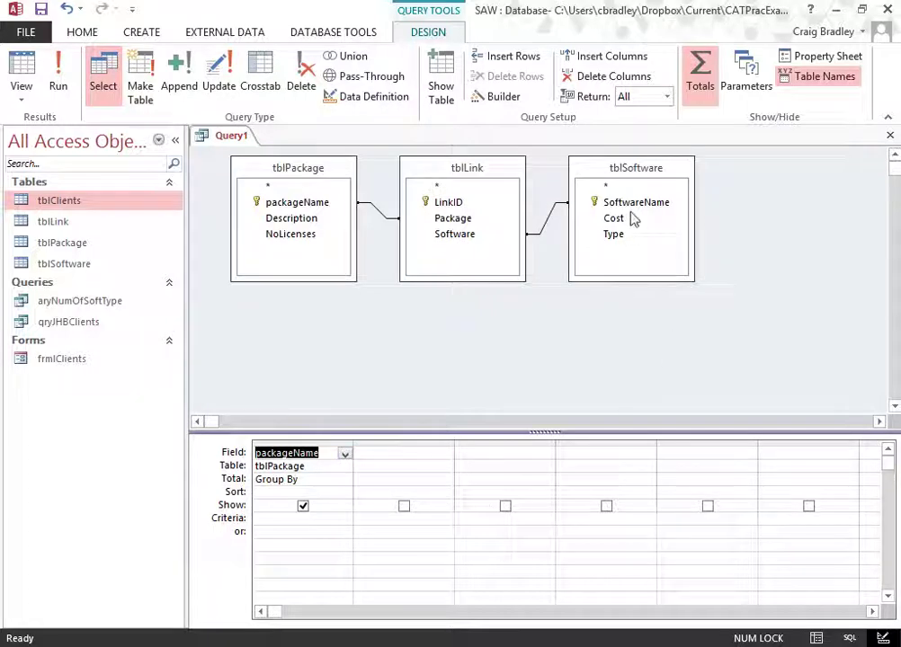
left_click(401, 452)
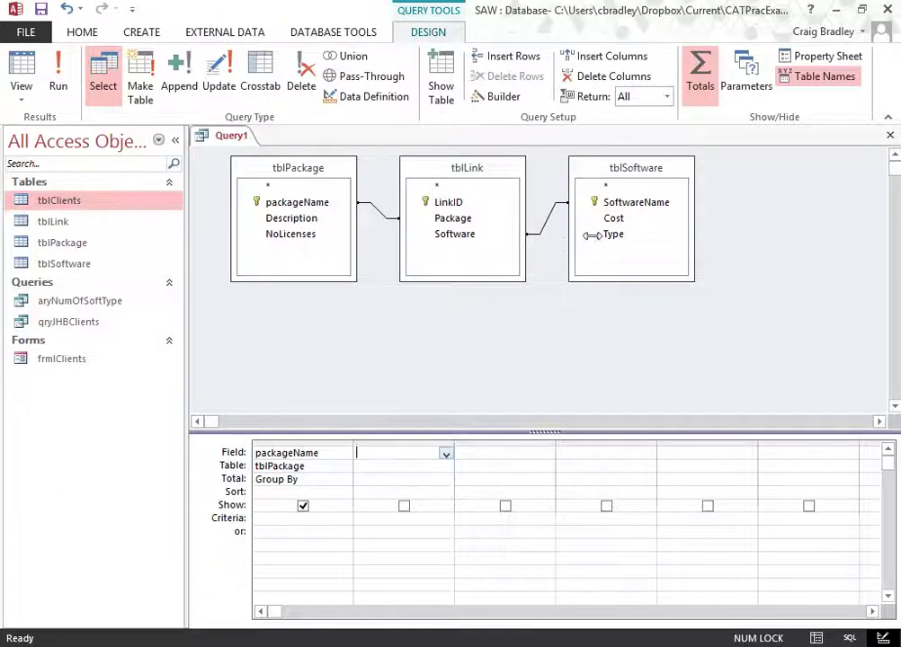
left_click_drag(613, 217, 403, 454)
left_click(413, 481)
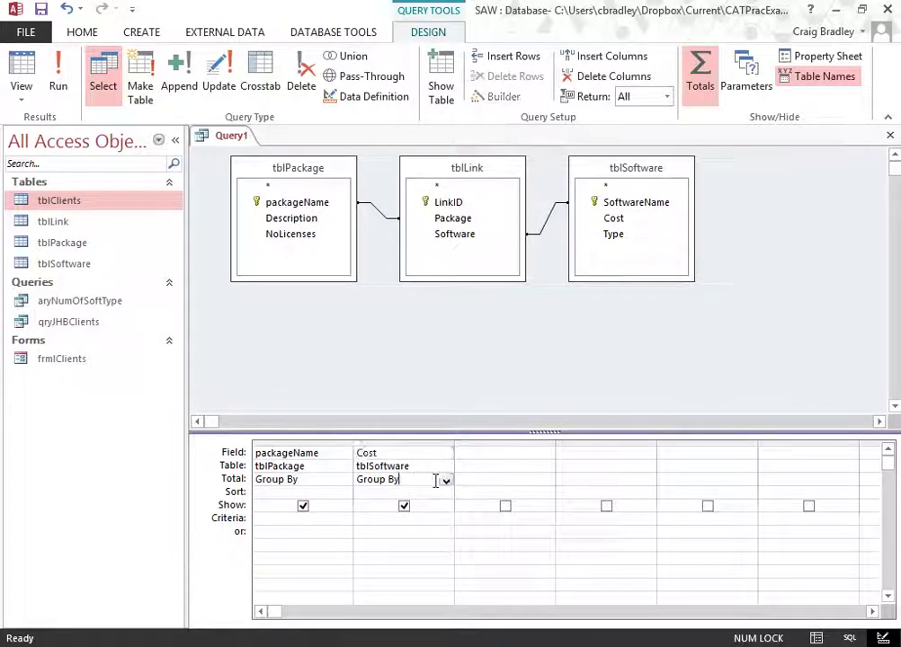
left_click(445, 480)
left_click(409, 504)
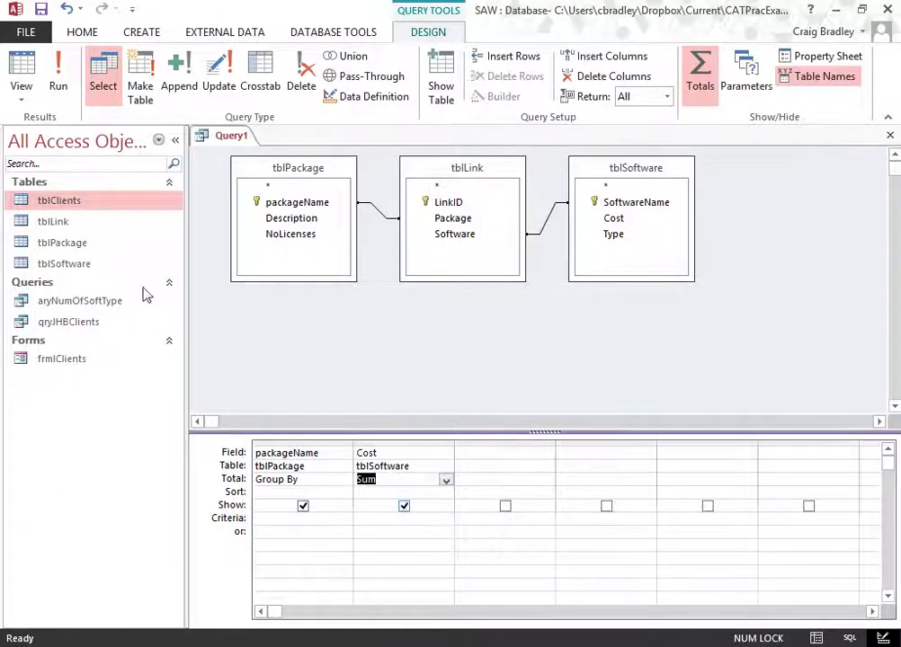
Run the package cost query, inspect its SQL statement, and return to Design View
left_click(54, 83)
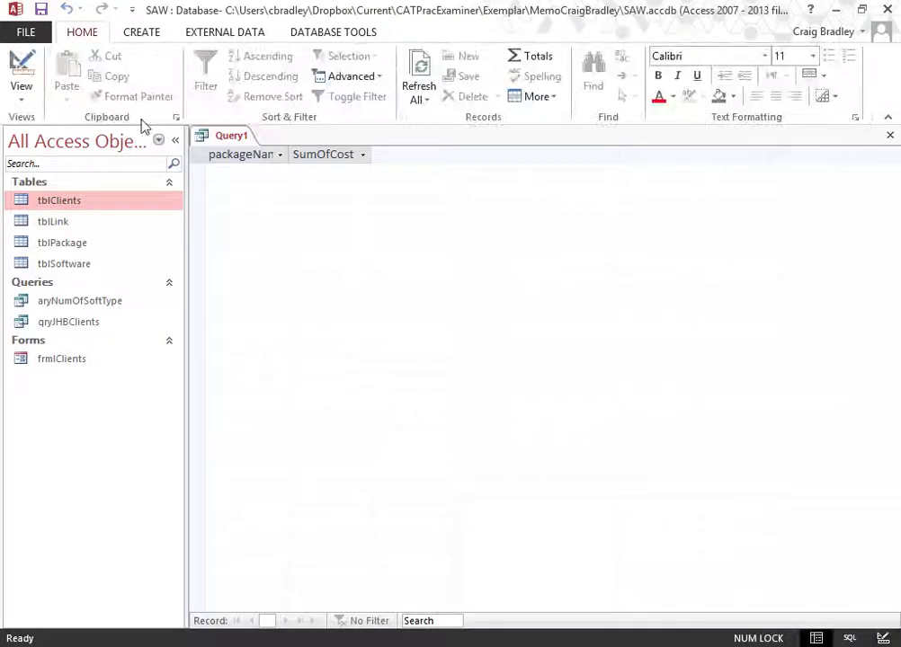
left_click(22, 90)
left_click(54, 165)
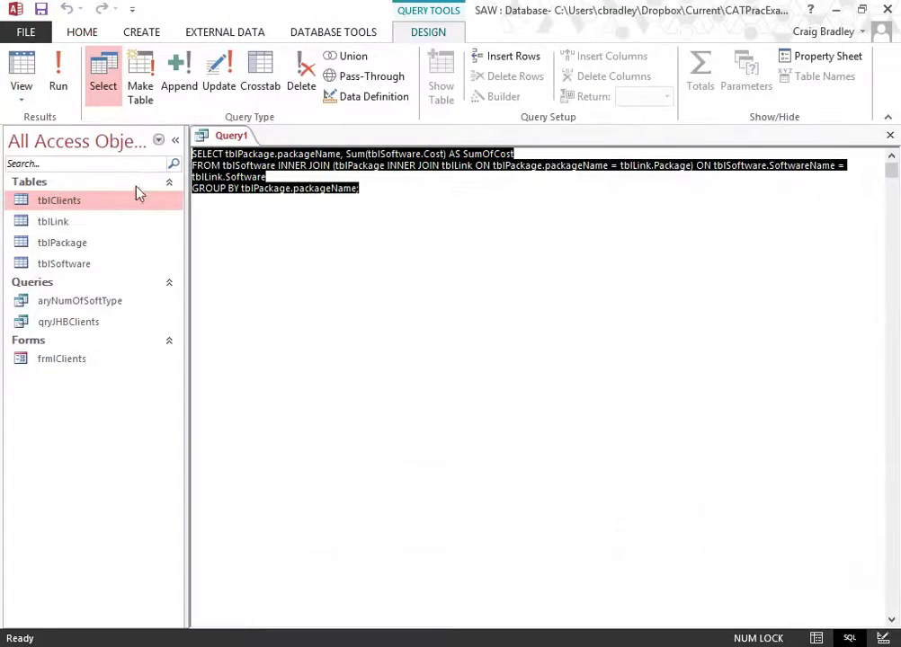
left_click(360, 188)
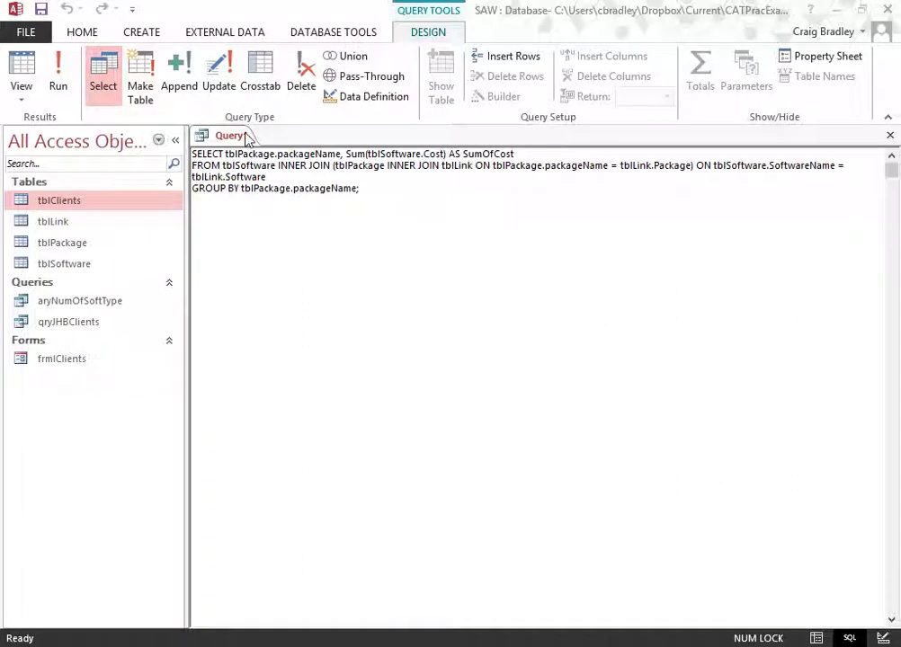
left_click(21, 100)
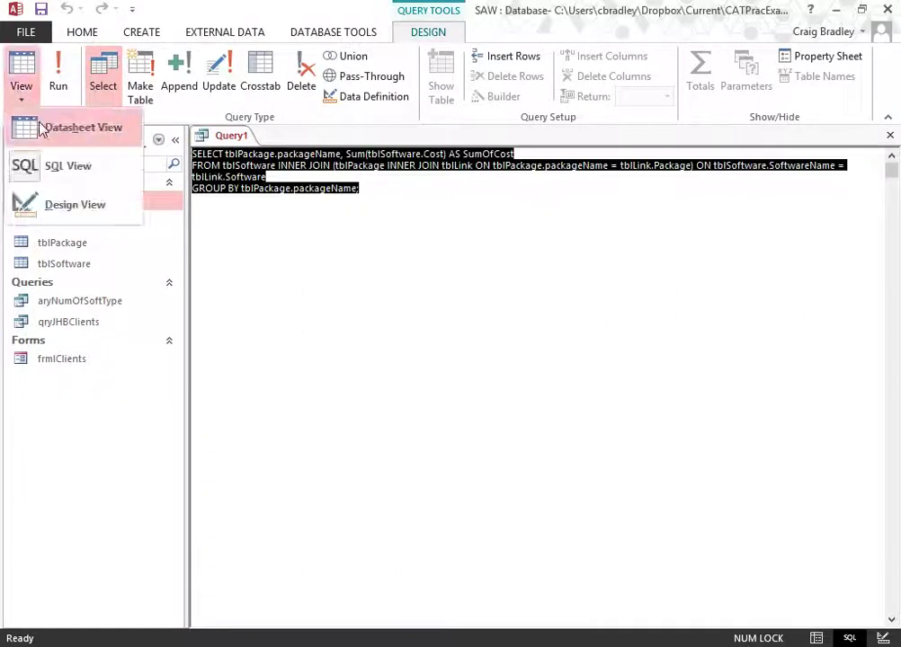
left_click(50, 203)
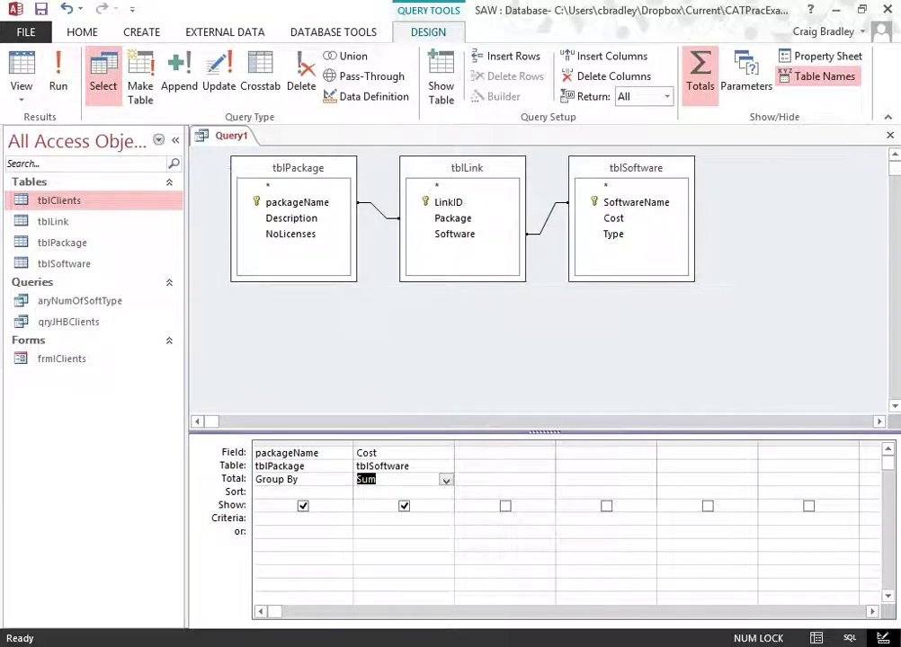
Save the query as qryPackageCostPerUser and close it
key("ctrl+s")
type("qer")
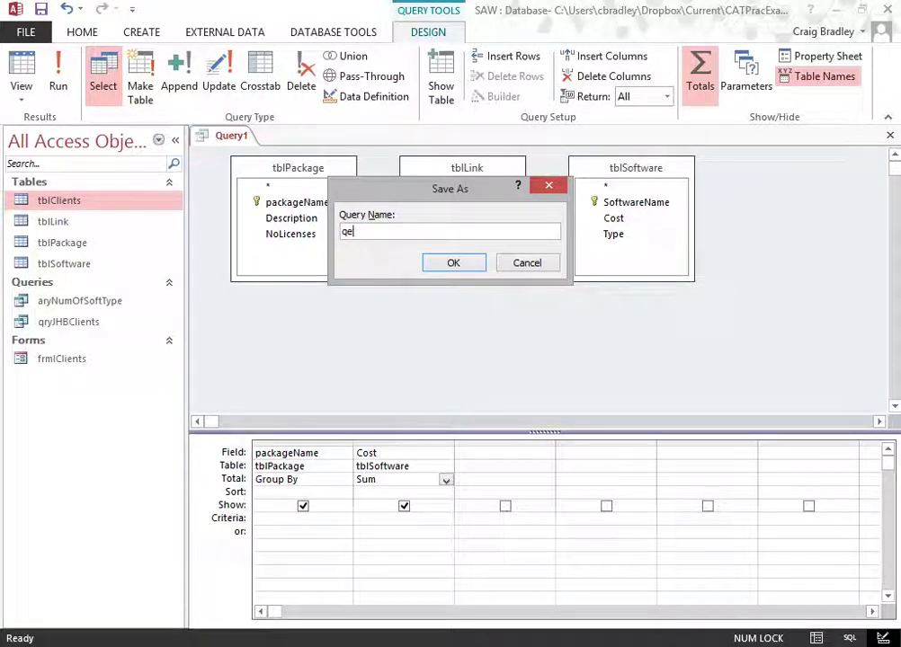
key("Delete")
key("Delete")
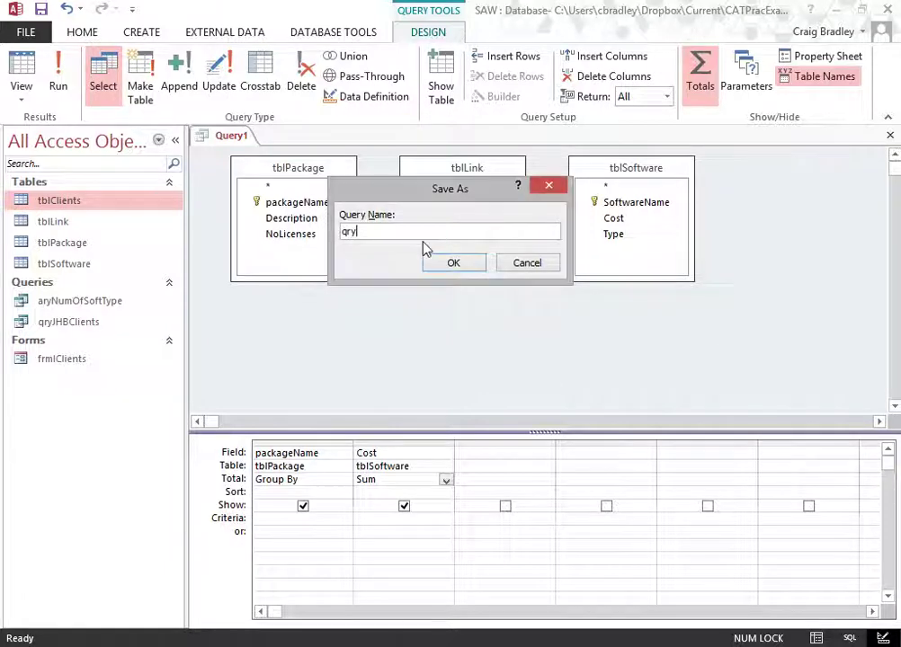
type("Package")
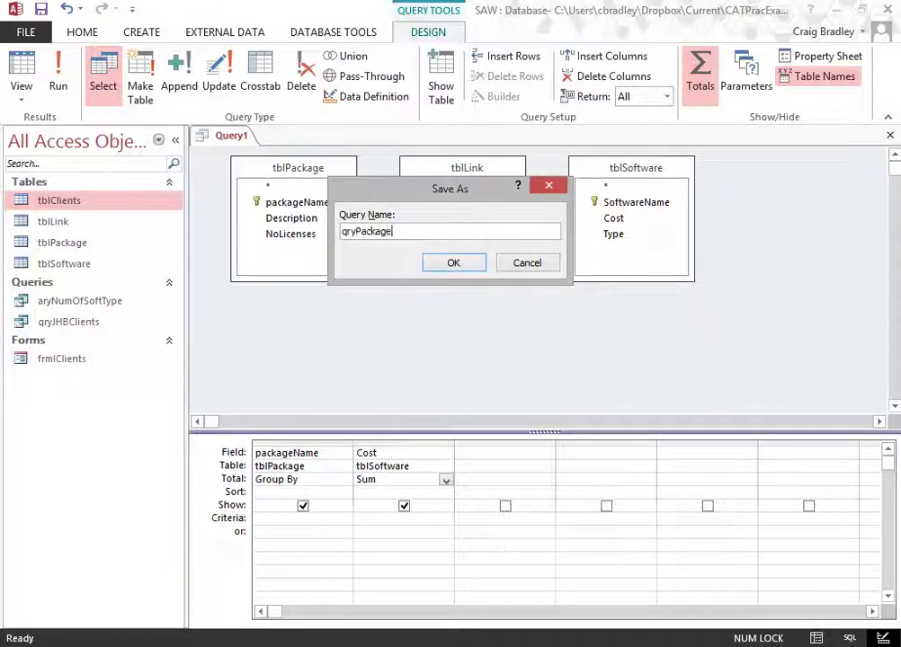
type("CostPerUser")
key("Return")
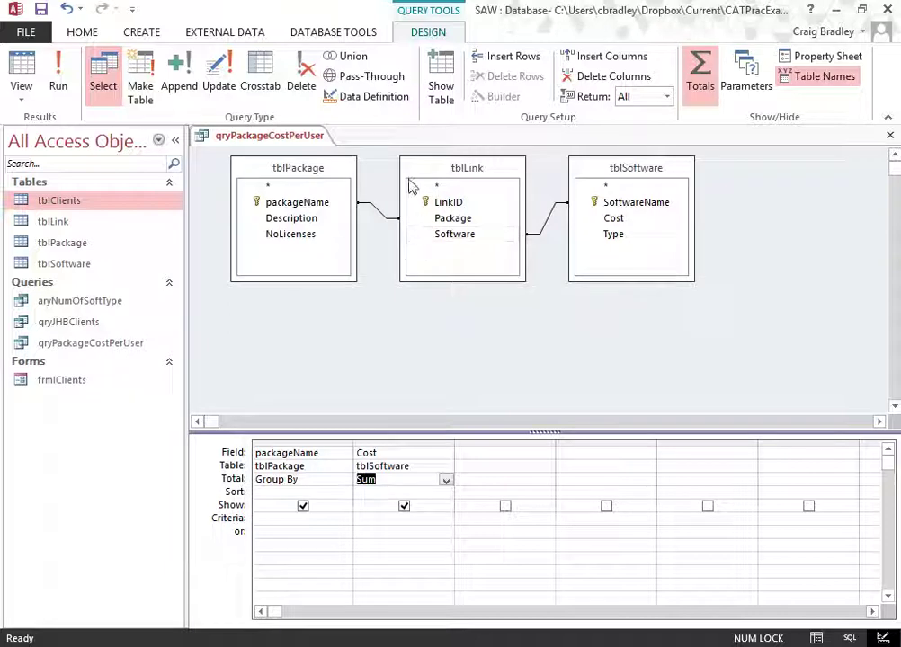
right_click(306, 138)
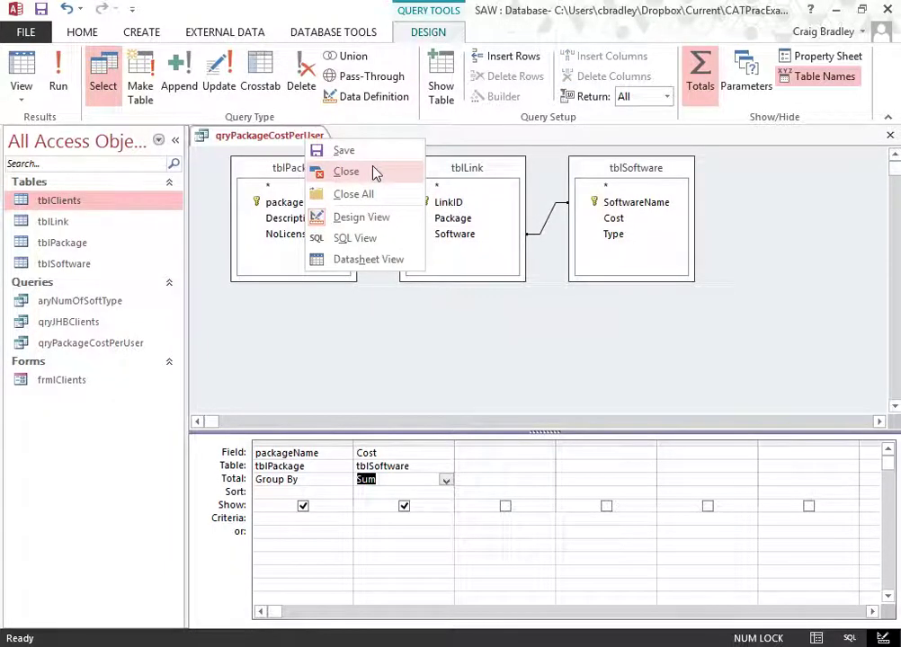
left_click(376, 172)
Open tblLink, start an Excel spreadsheet import, and choose data.xlsx from the Exemplar memo folder as the source
double_click(69, 221)
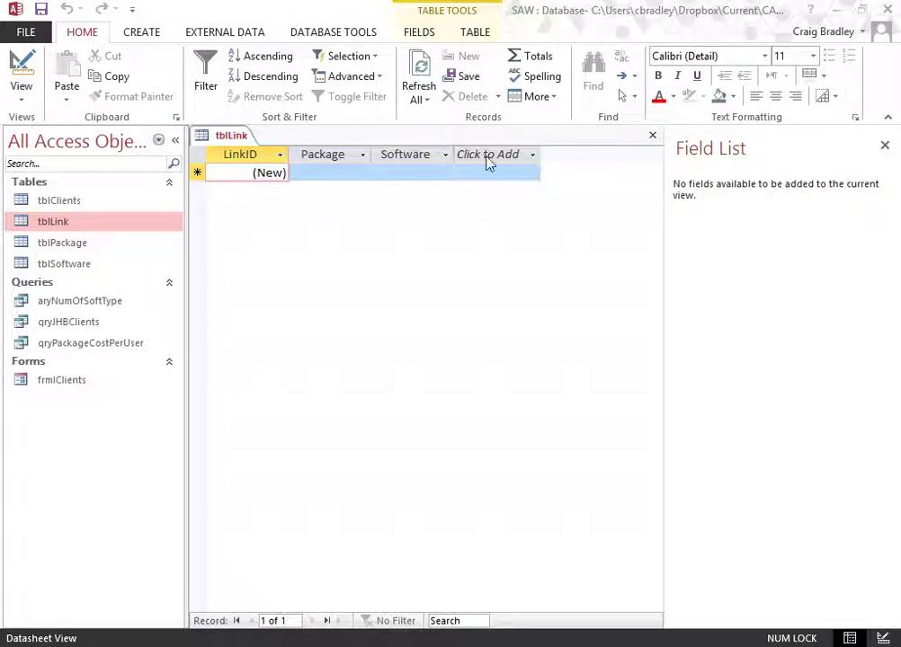
left_click(206, 36)
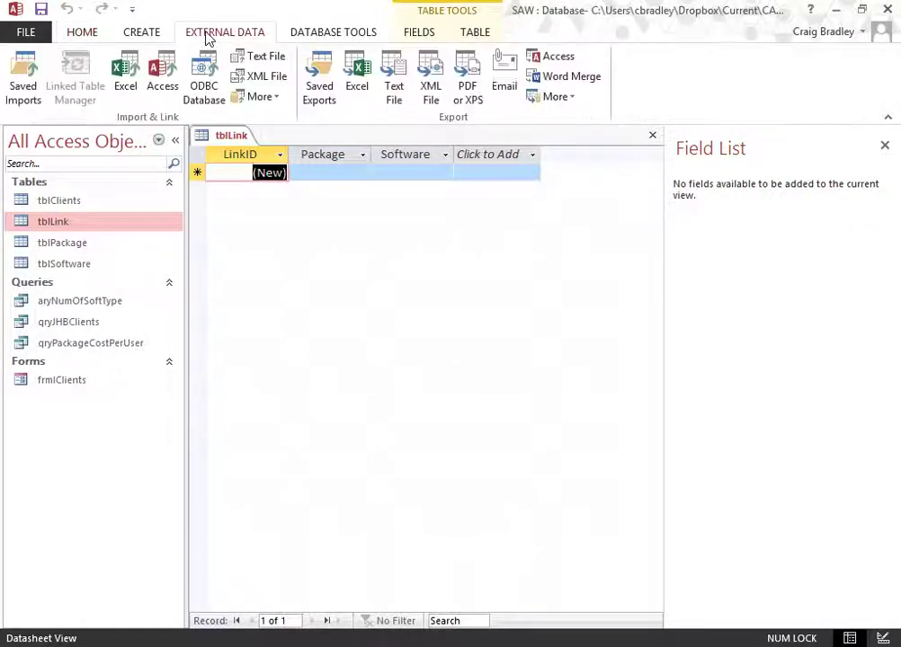
left_click(125, 97)
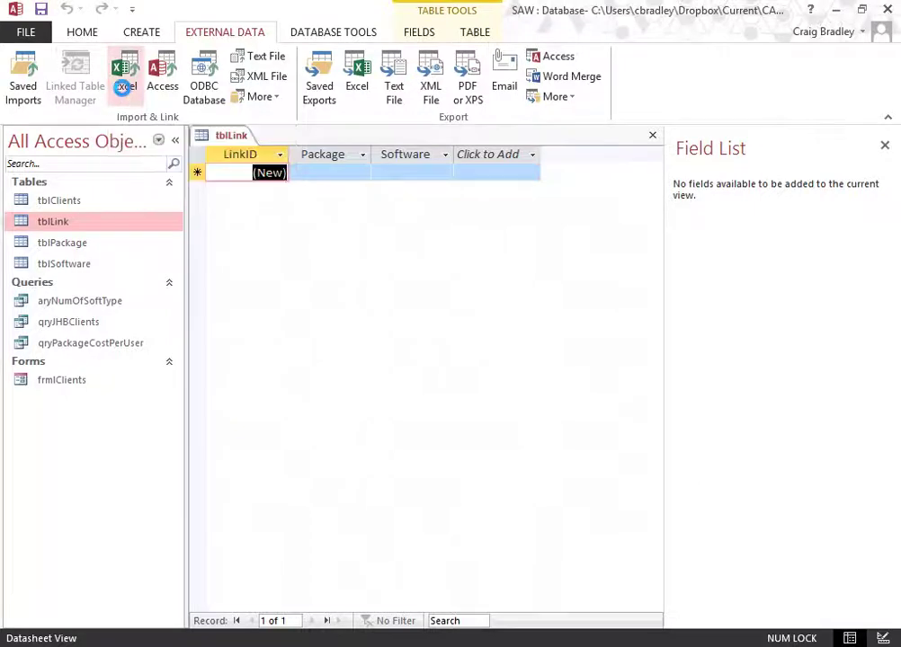
left_click(706, 212)
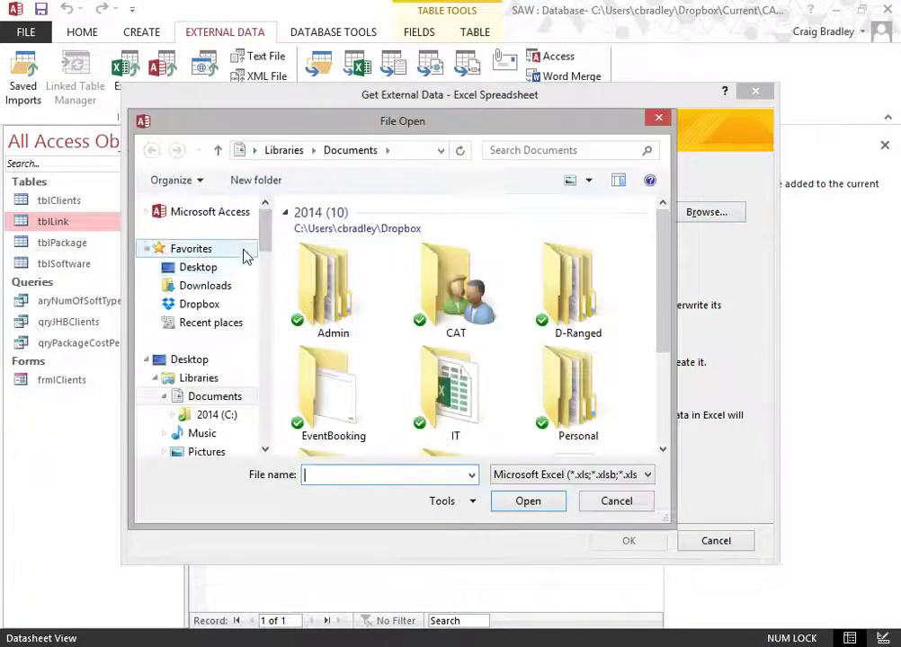
left_click(213, 303)
left_click(345, 343)
double_click(346, 346)
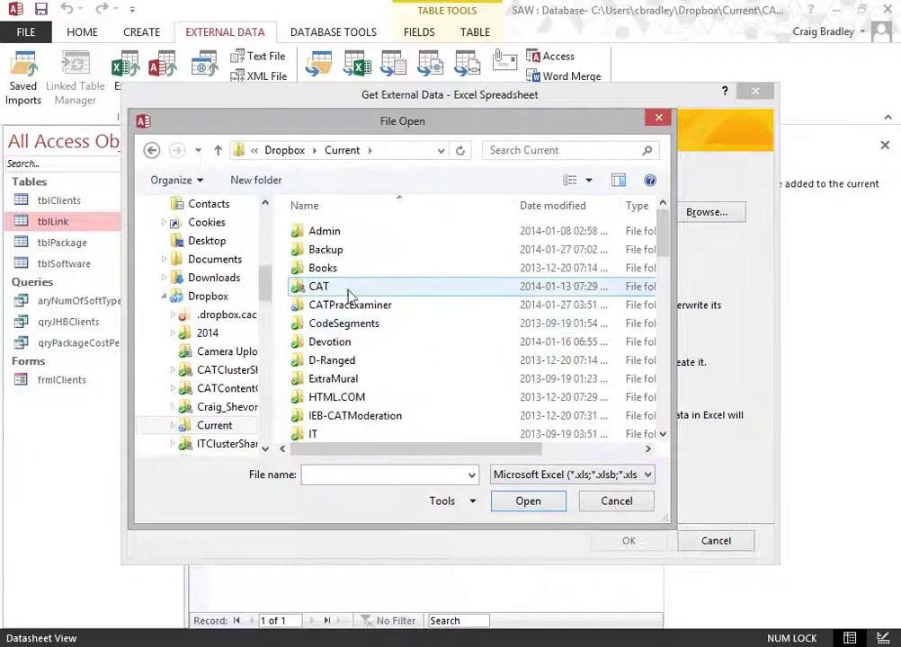
double_click(346, 306)
double_click(329, 250)
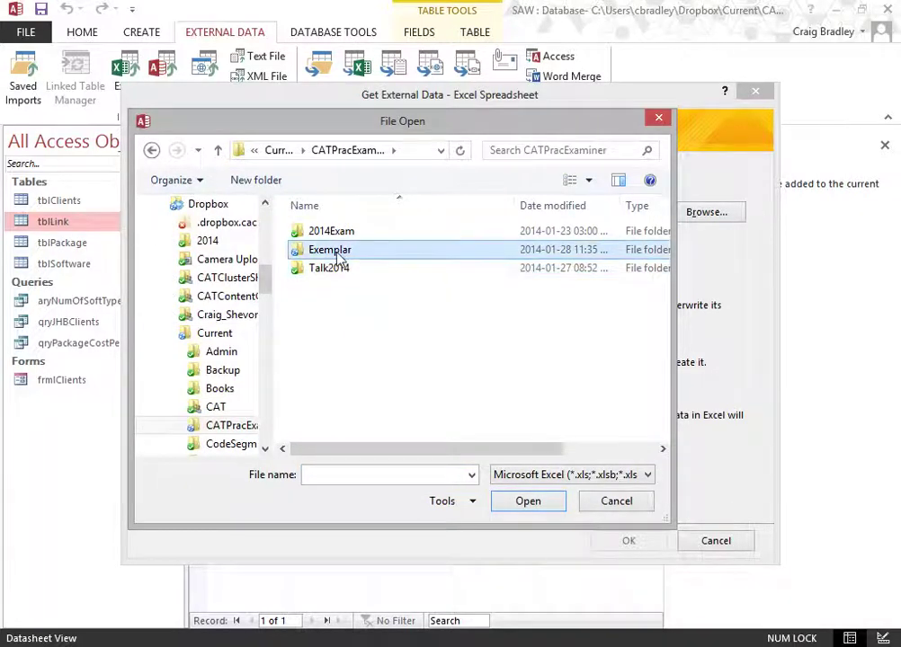
double_click(342, 270)
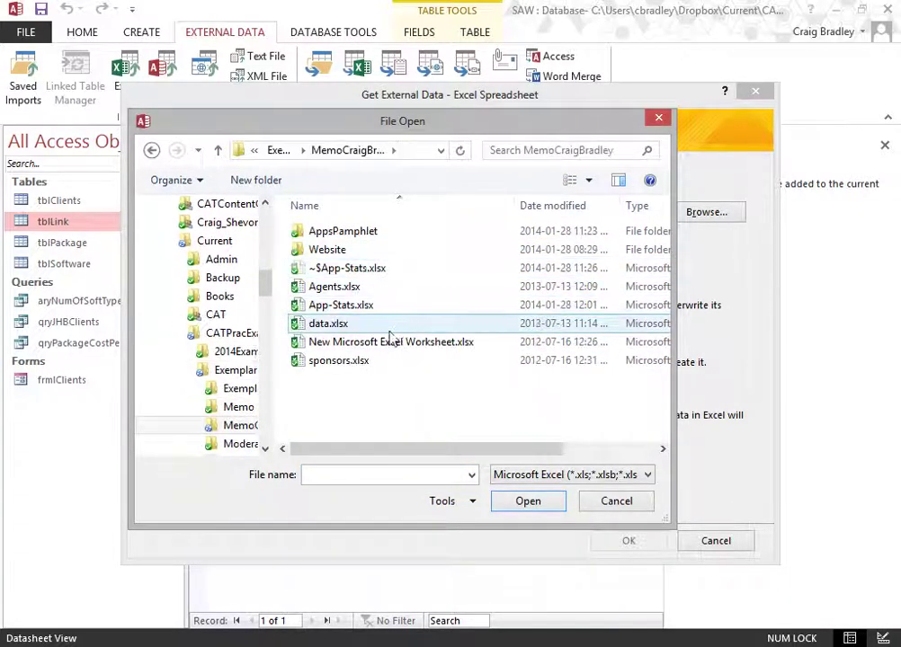
left_click(363, 326)
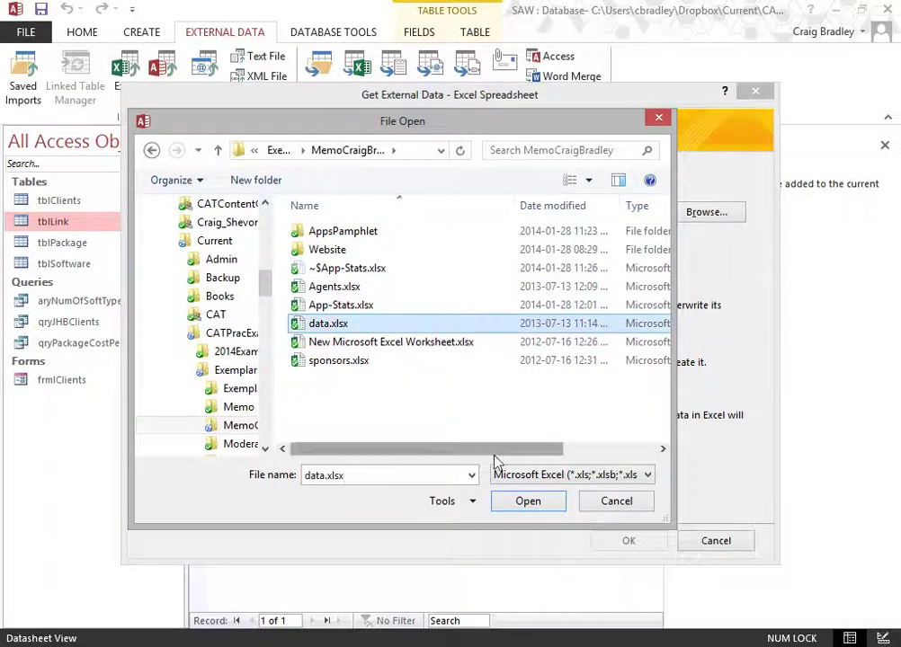
left_click(517, 500)
Set the import to append a copy of the records to tblLink, and allow the open table to be closed
left_click(348, 345)
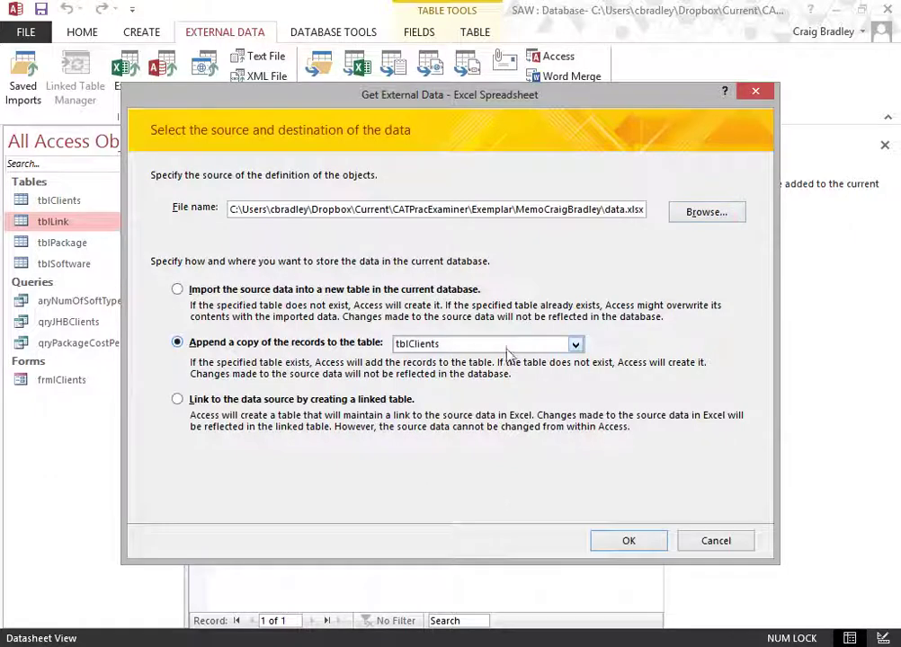
left_click(527, 345)
left_click(504, 372)
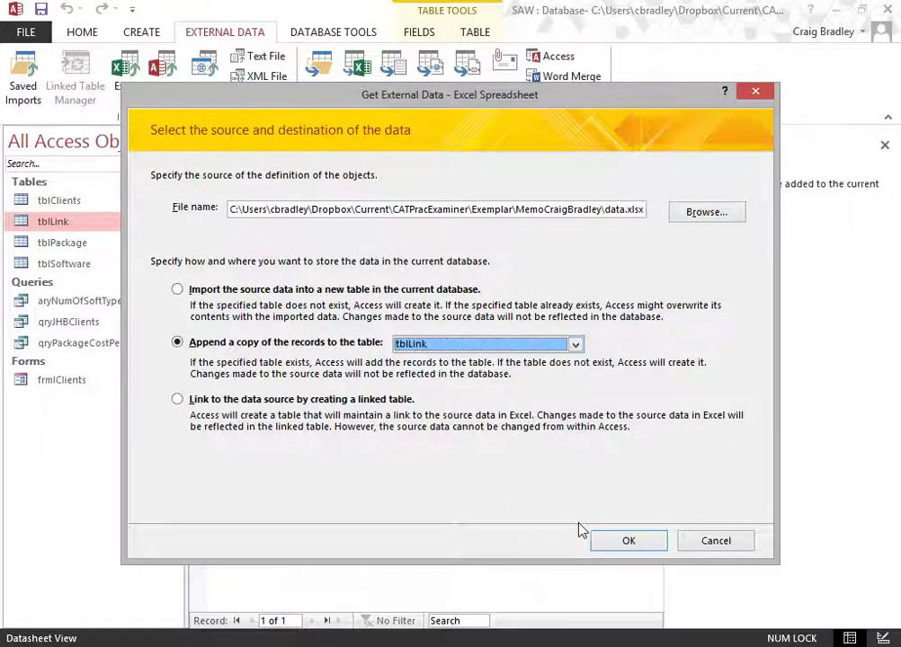
left_click(625, 542)
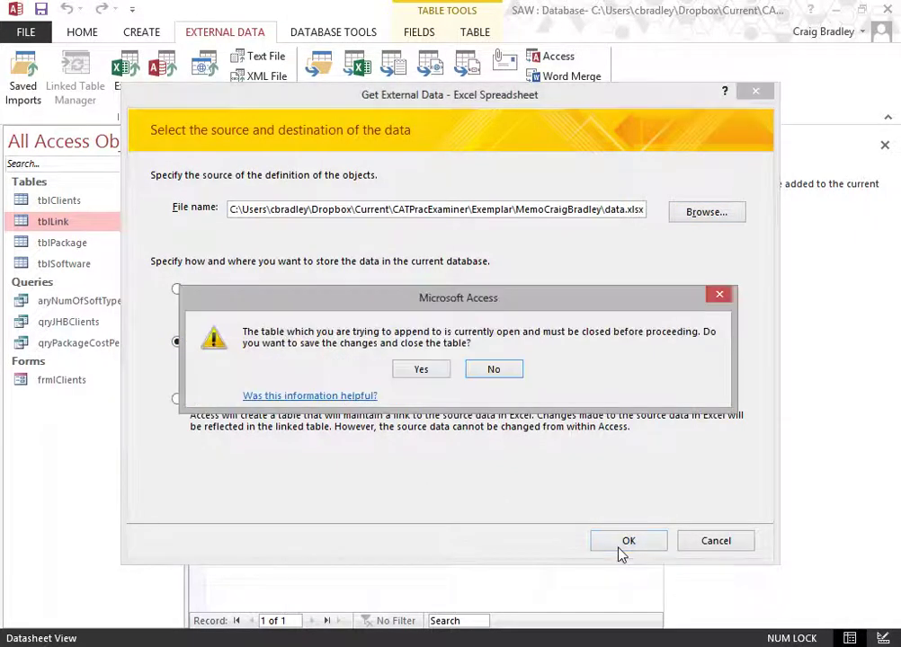
left_click(427, 373)
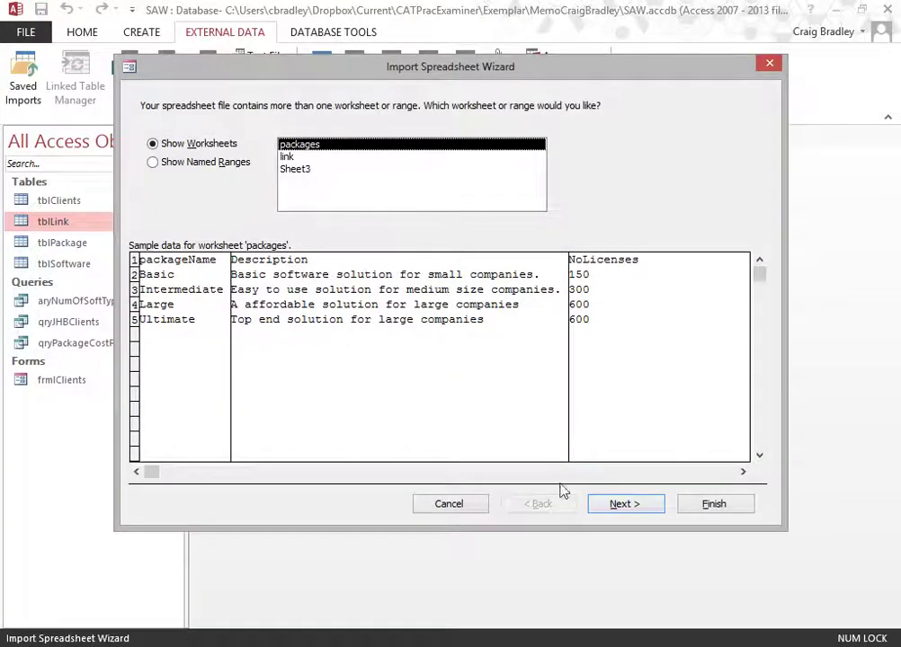
Try to import the packages worksheet into tblLink, and cancel the import wizard
left_click(619, 507)
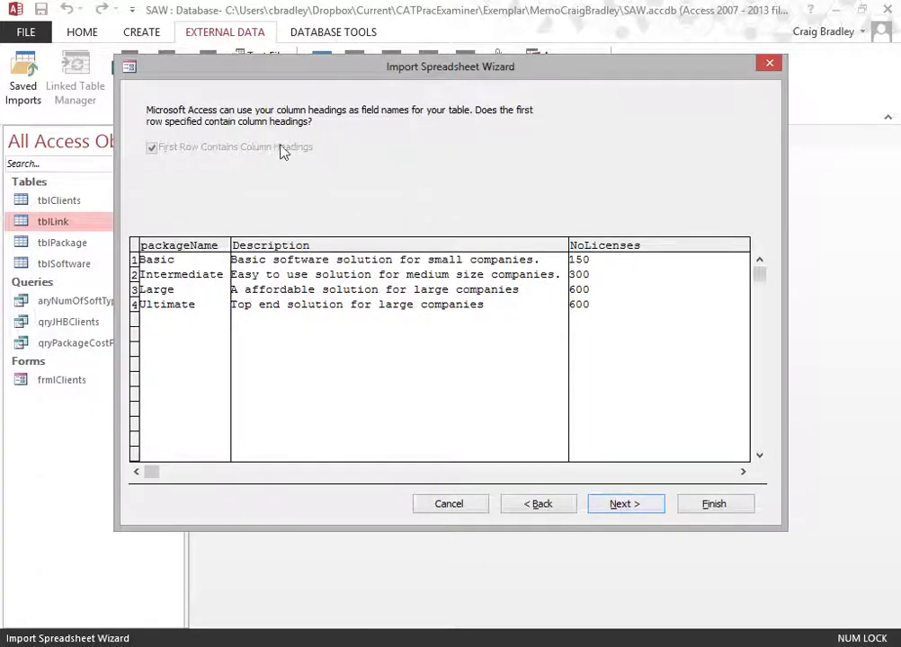
left_click(614, 505)
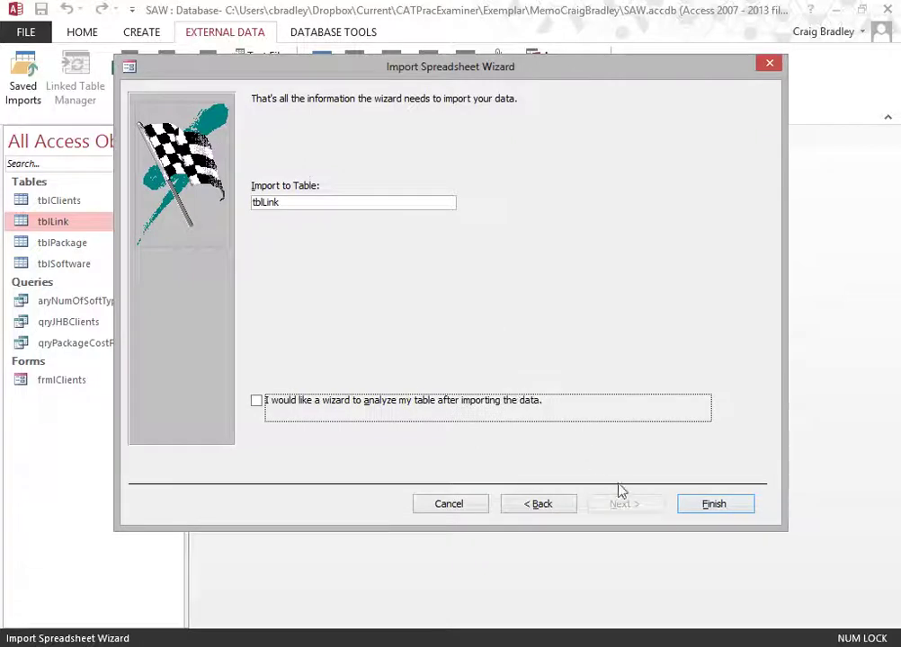
left_click(709, 506)
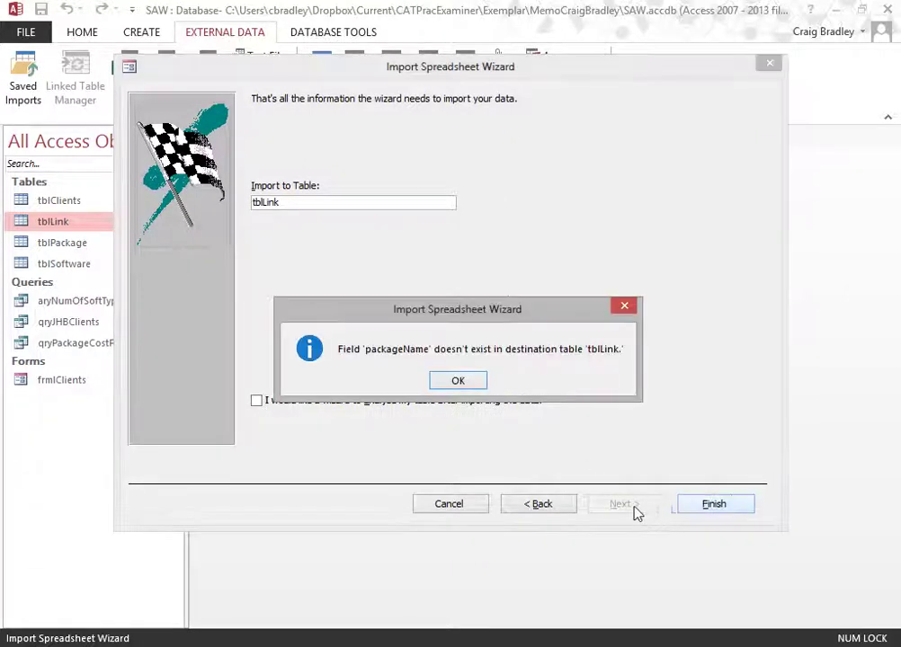
left_click(472, 388)
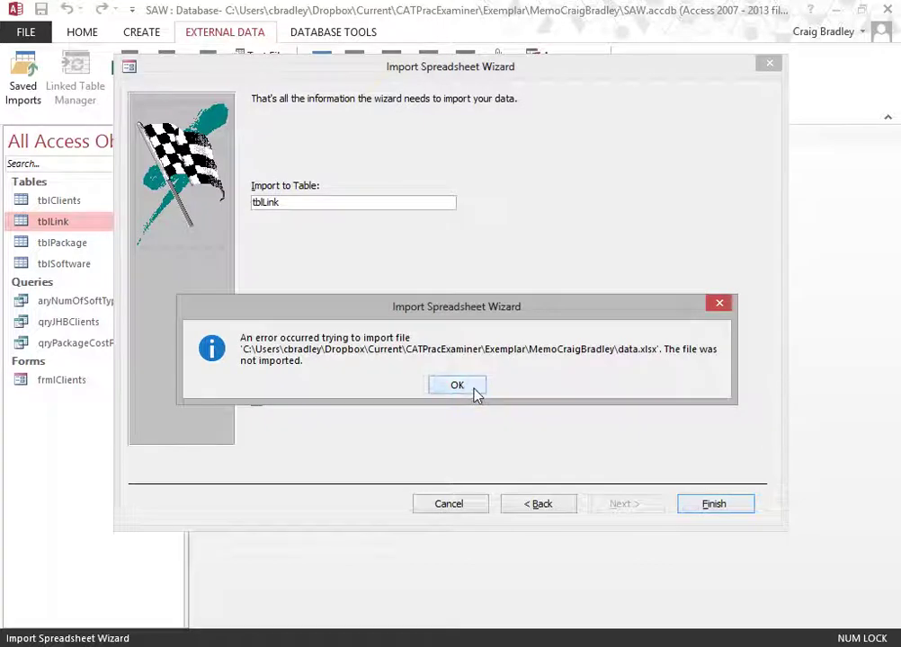
left_click(476, 392)
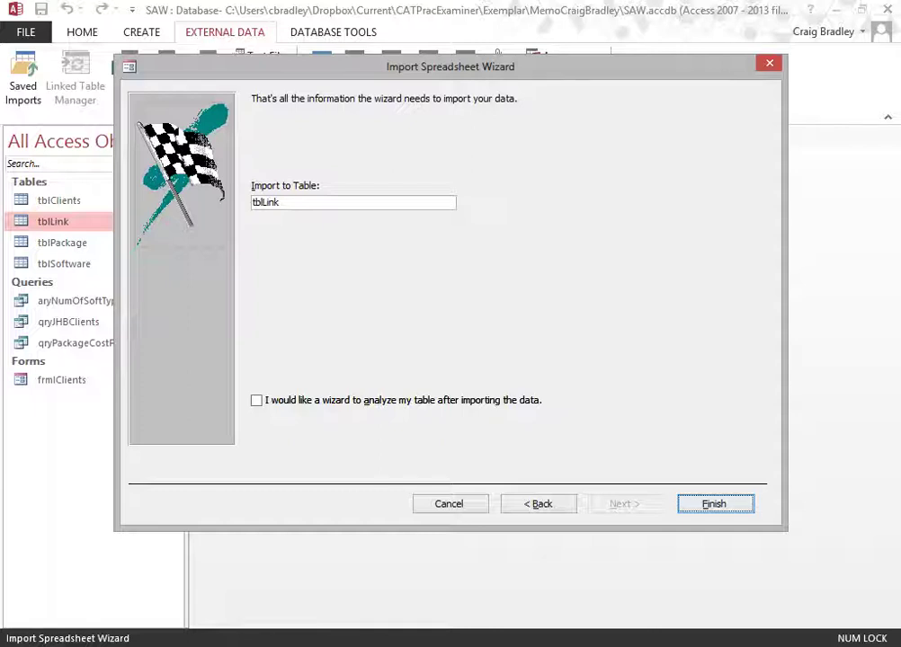
left_click(458, 508)
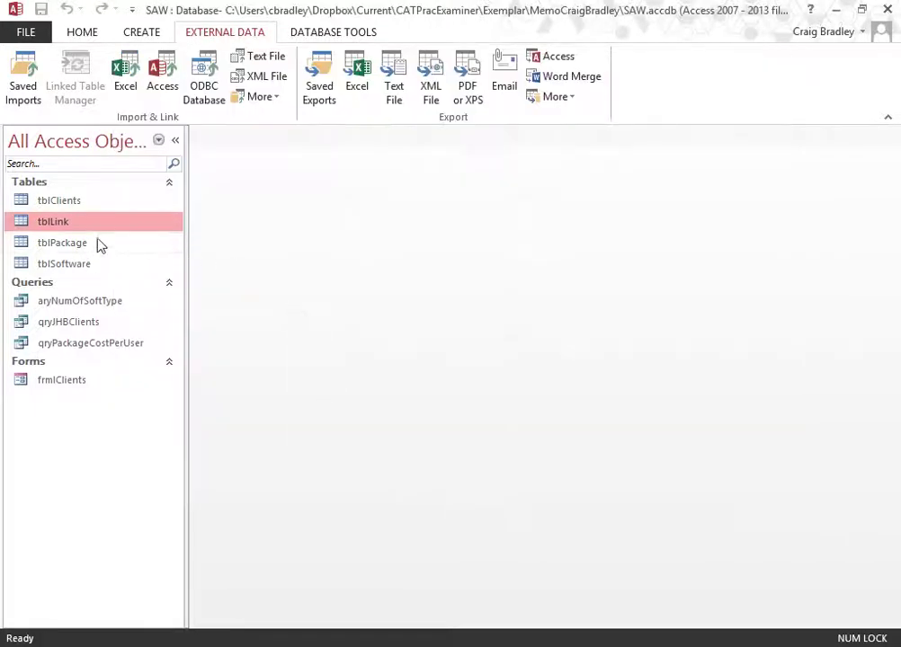
Open tblLink in Design View and check its Package field
right_click(103, 230)
left_click(192, 260)
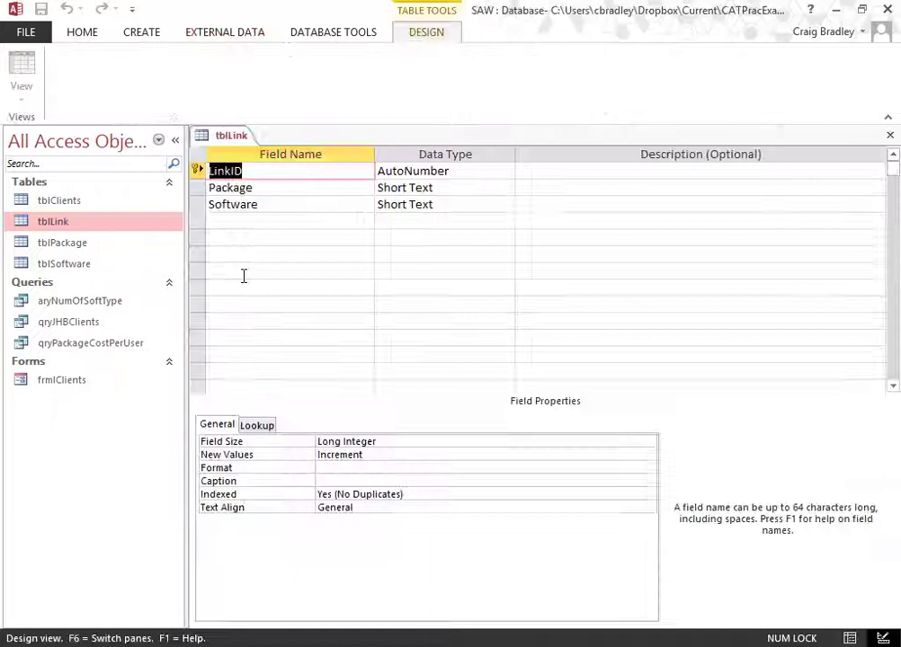
left_click(264, 192)
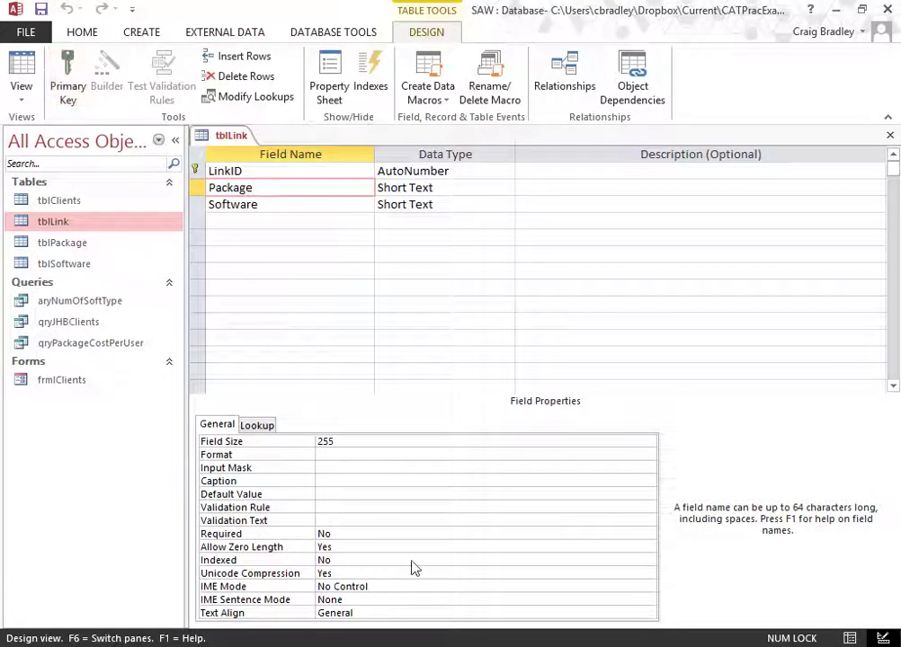
Open data.xlsx from File Explorer in Excel, examine the packageName heading on the packages sheet, and close the workbook with saving
mouse_move(438, 645)
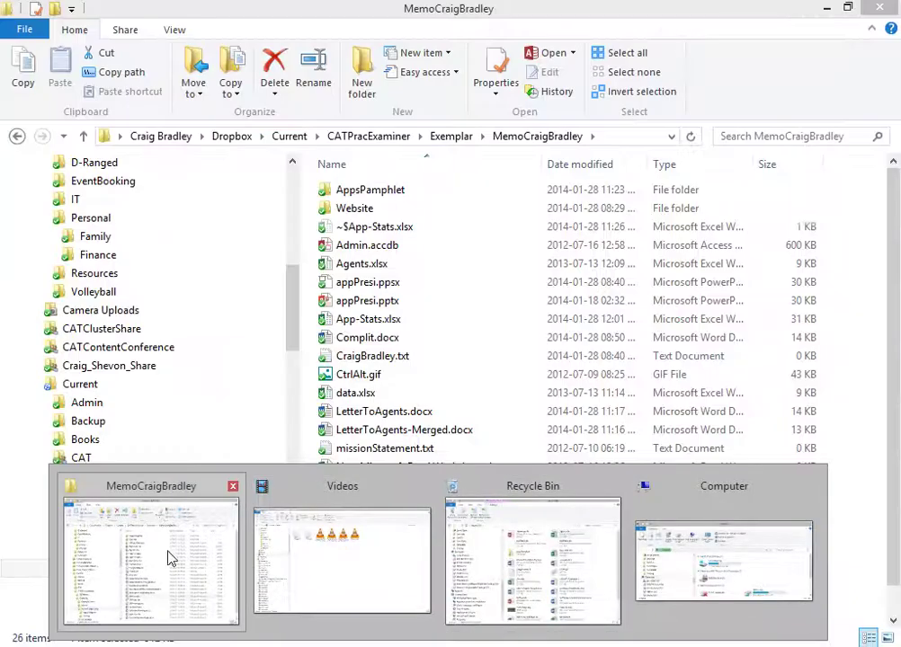
left_click(171, 559)
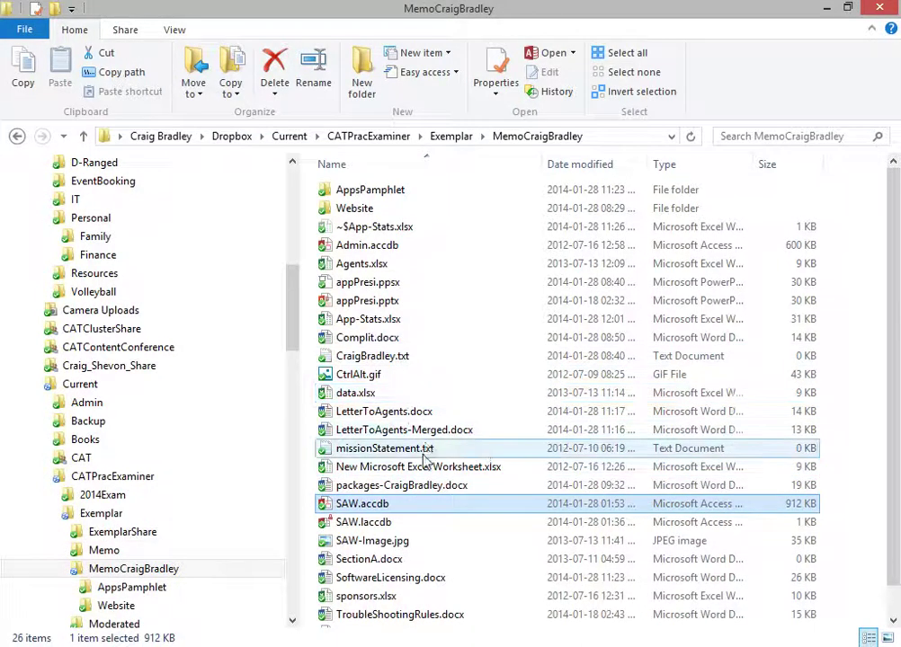
double_click(365, 394)
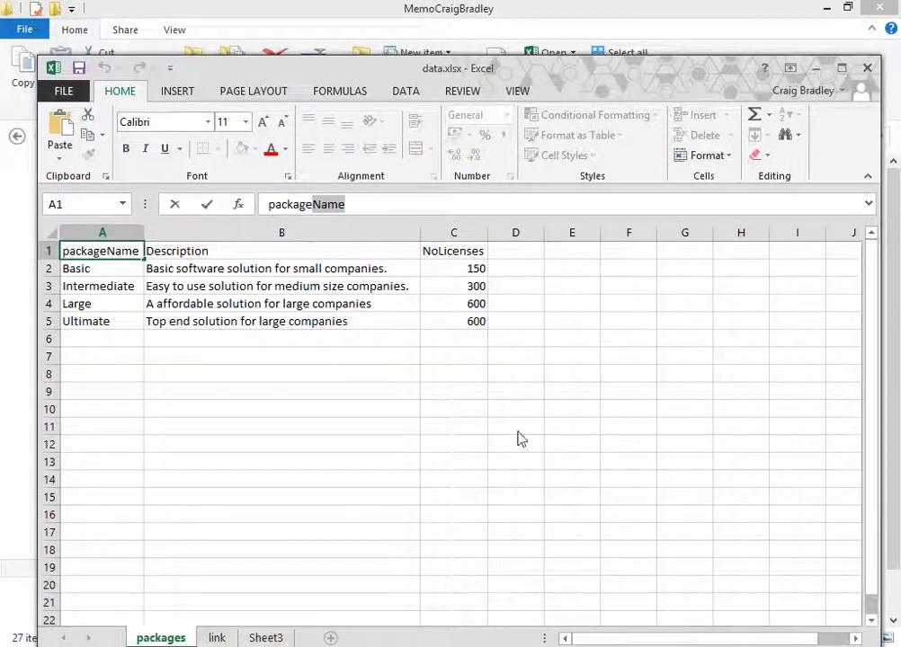
left_click(867, 68)
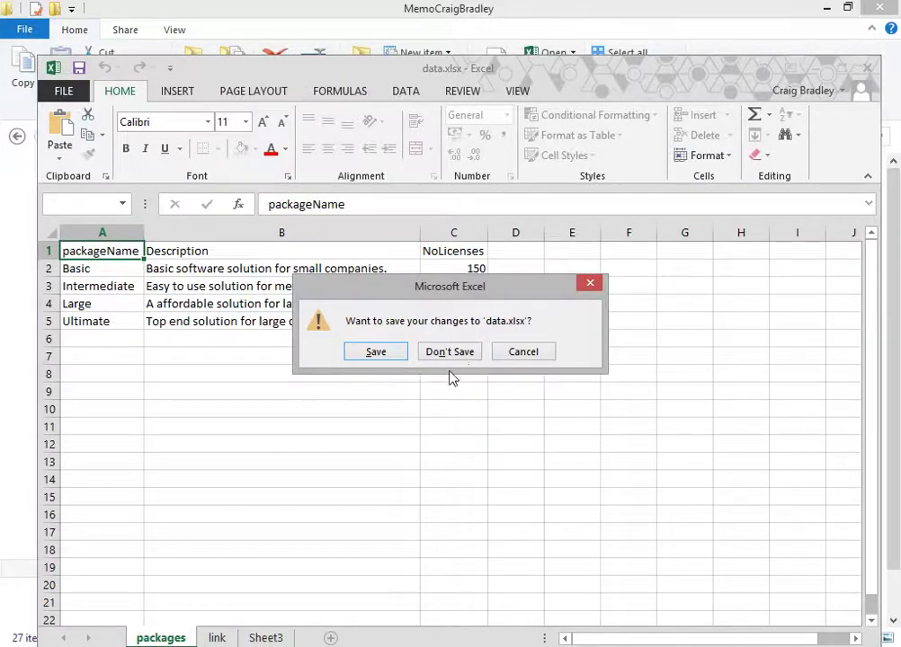
left_click(376, 353)
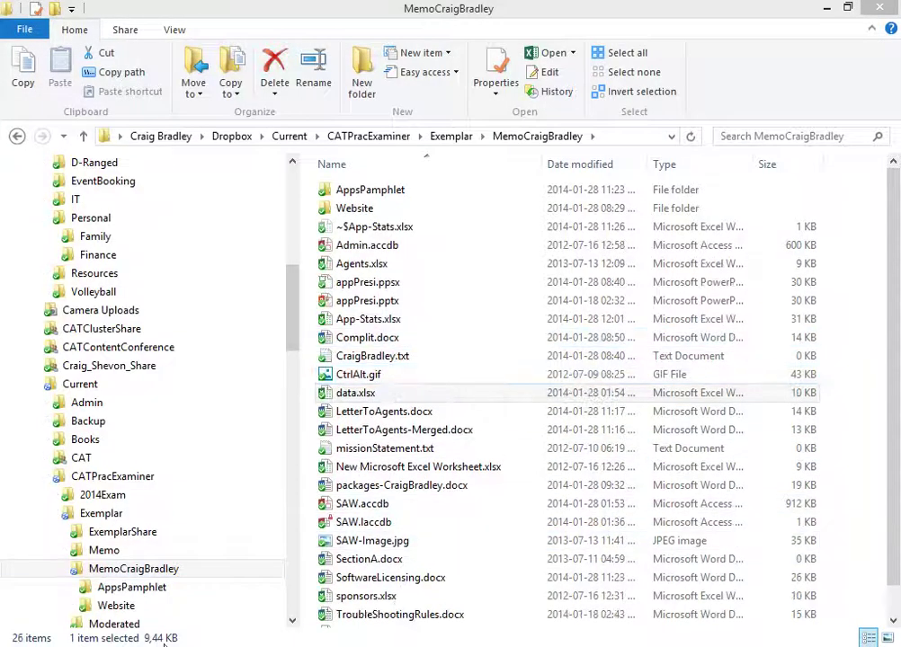
Switch back to the SAW database in Access and close tblLink
mouse_move(2, 645)
key("alt+Left")
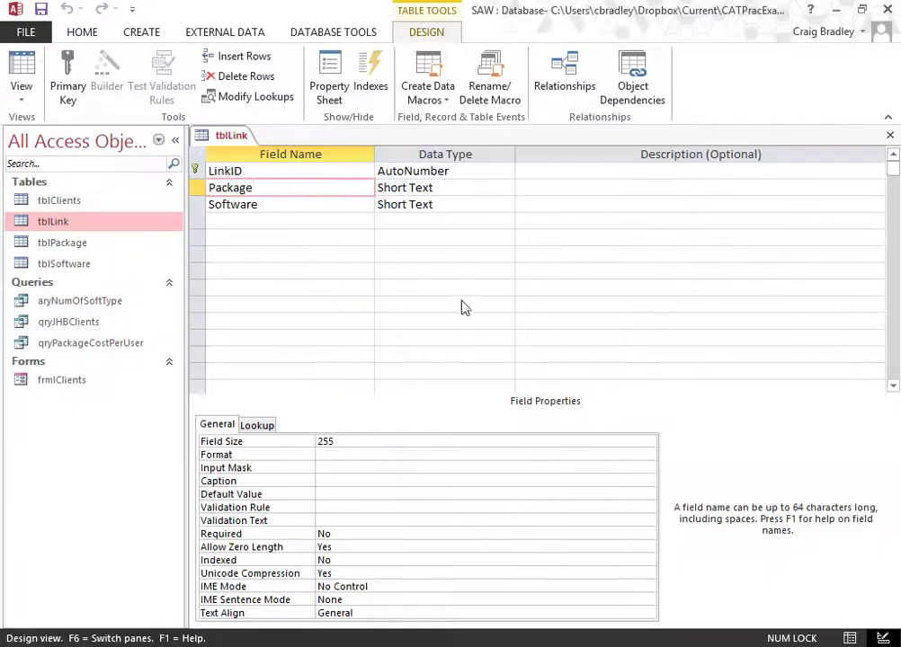
right_click(231, 135)
left_click(268, 169)
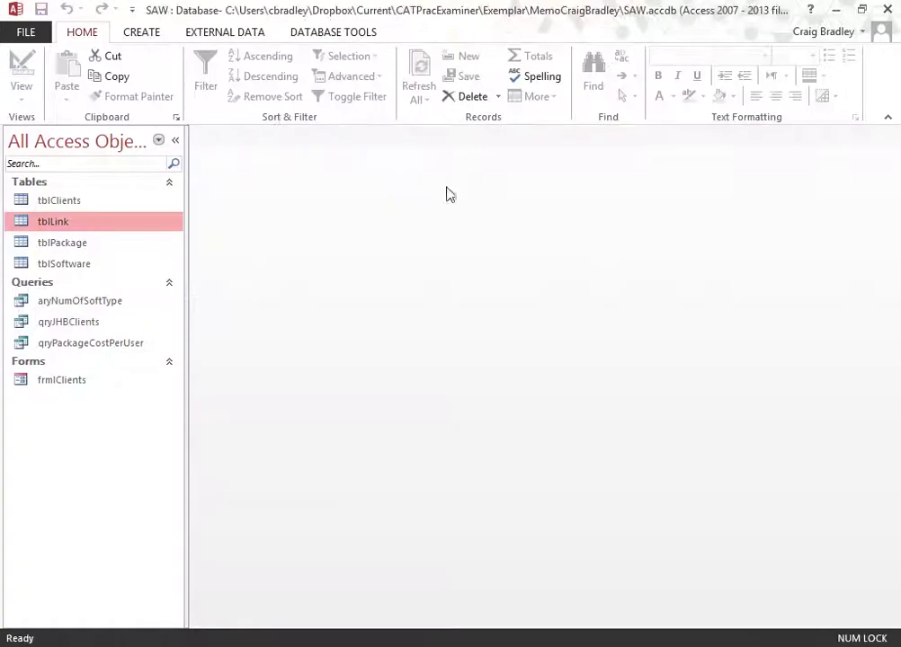
Start an Excel spreadsheet import from data.xlsx that appends a copy of the records to tblLink
left_click(215, 37)
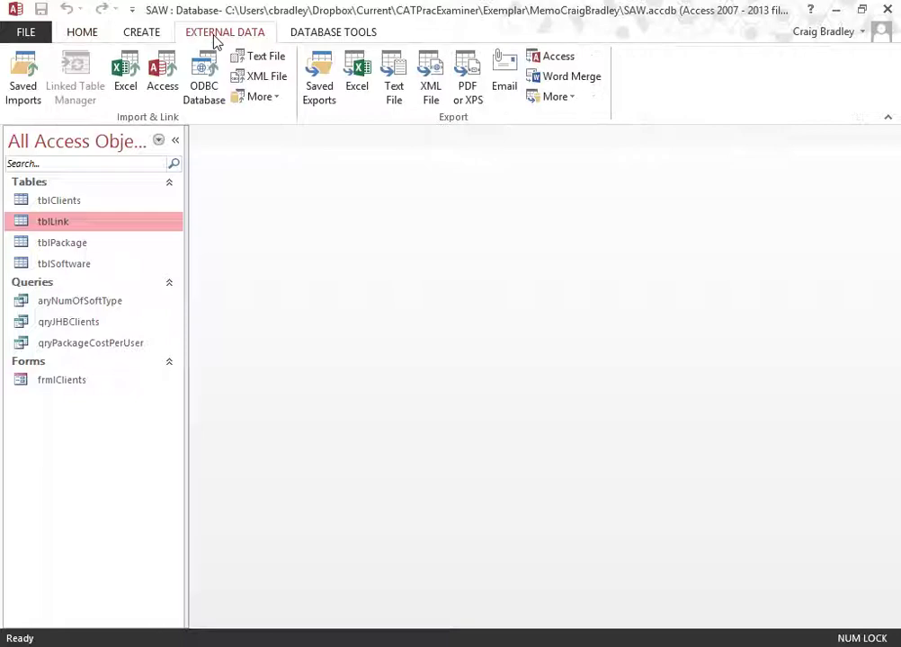
left_click(126, 83)
left_click(275, 343)
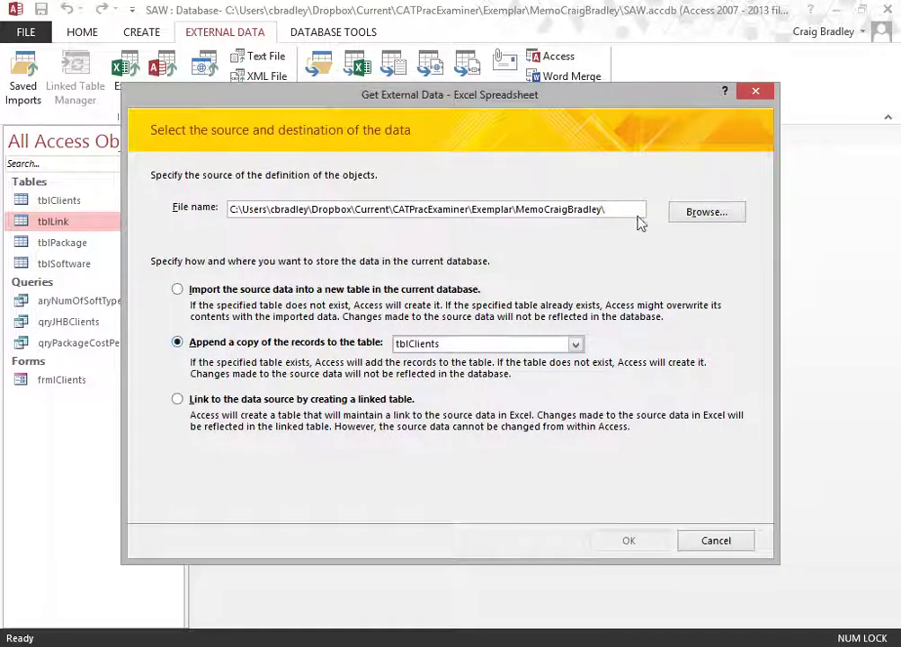
left_click(681, 216)
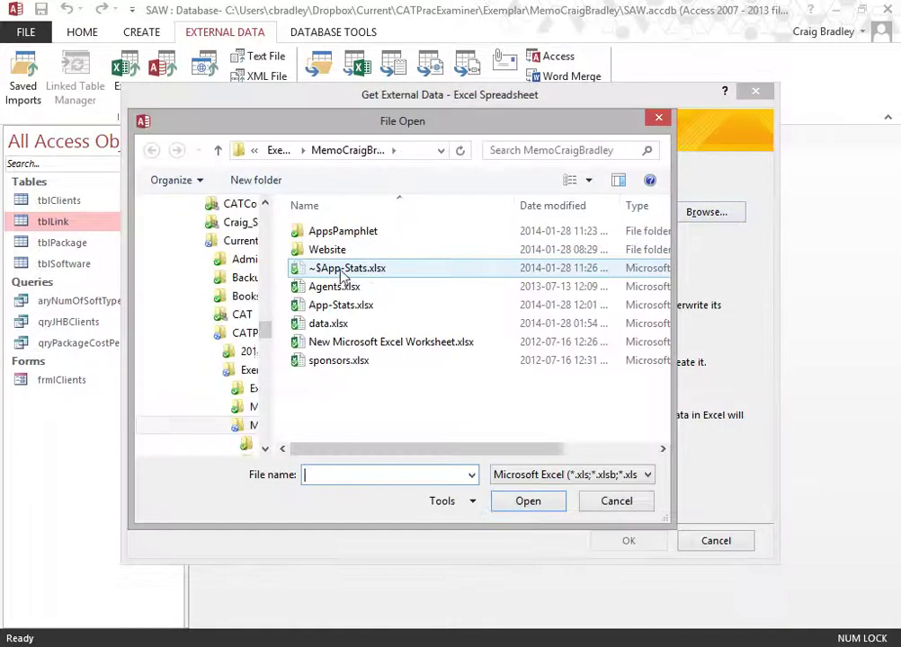
left_click(364, 323)
left_click(527, 501)
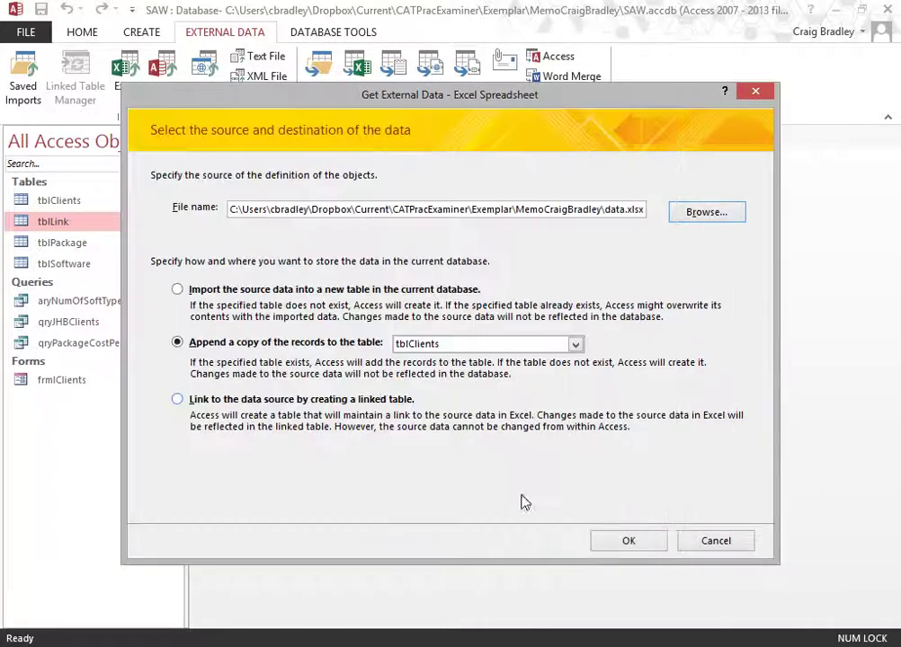
left_click(529, 346)
left_click(423, 372)
left_click(629, 542)
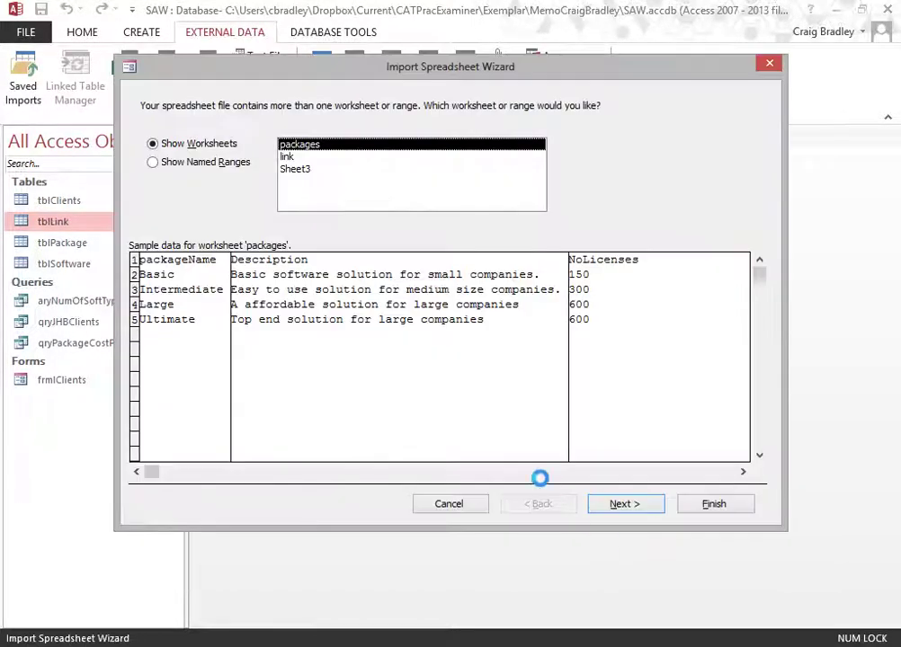
Import the link worksheet into tblLink and finish without saving the import steps
left_click(302, 158)
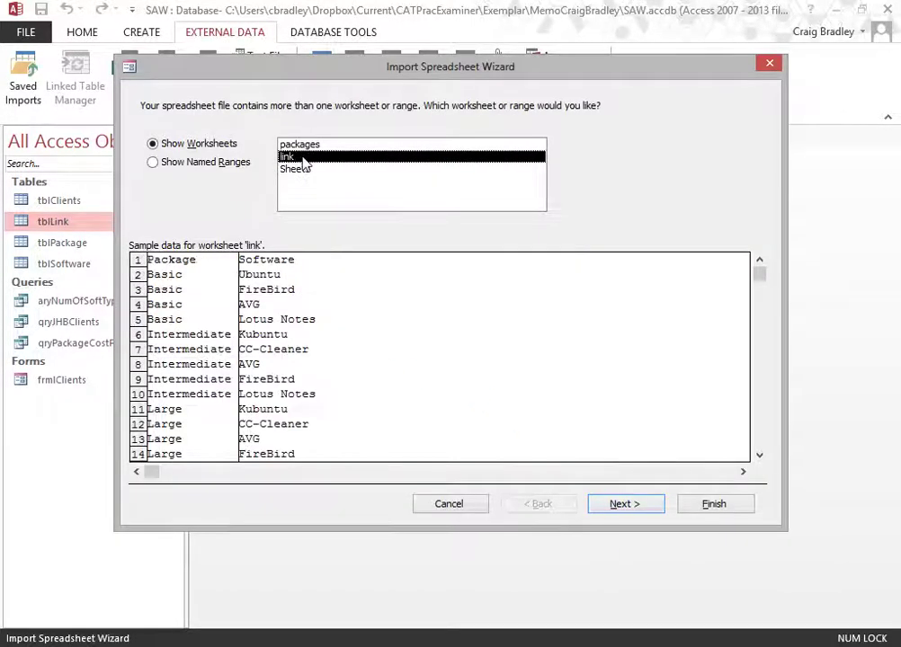
left_click(317, 146)
left_click(316, 158)
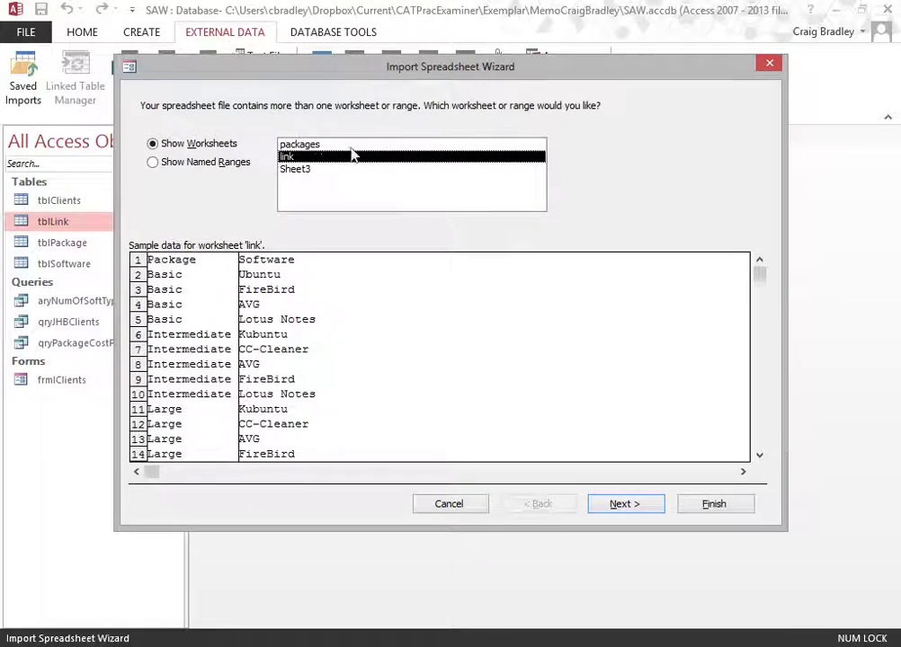
left_click(640, 509)
left_click(655, 509)
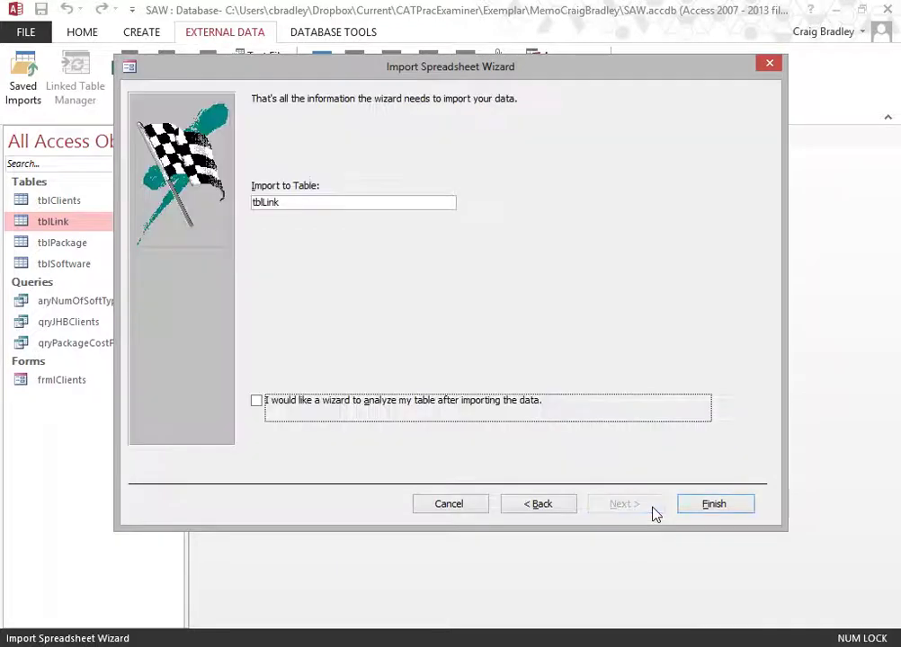
left_click(700, 506)
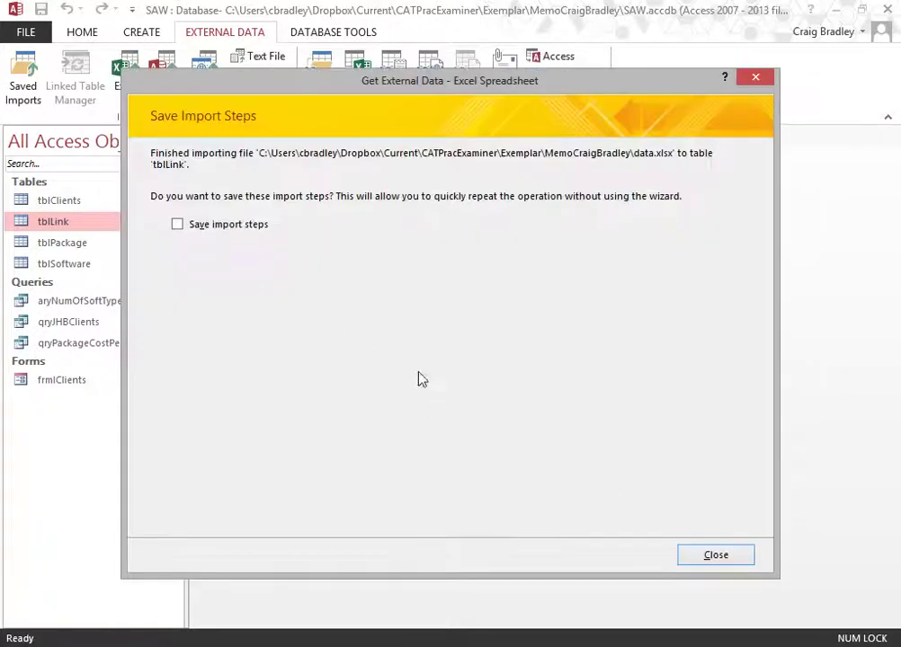
left_click(706, 557)
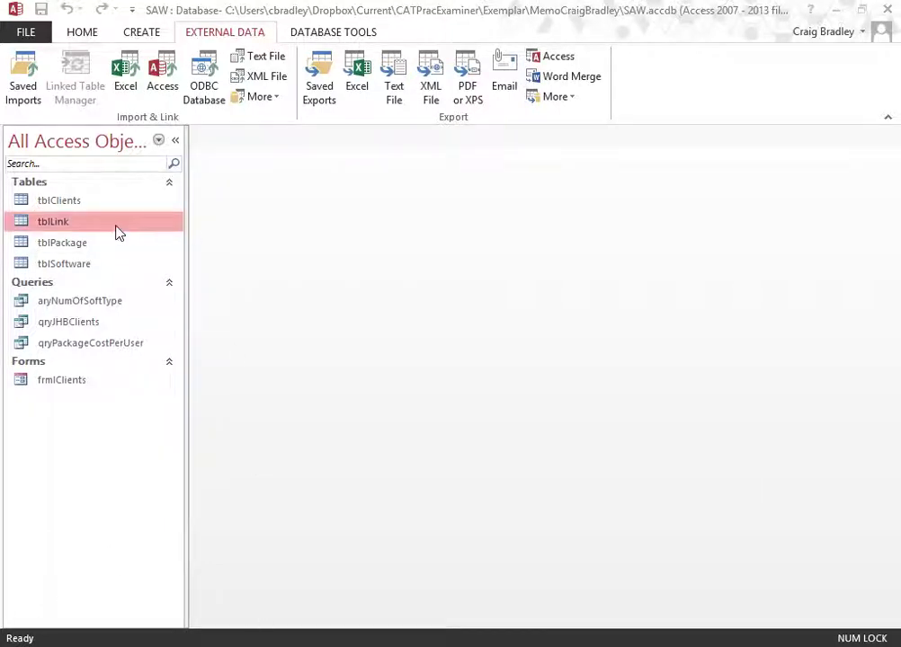
Check the results of the aryNumOfSoftType and qryPackageCostPerUser queries, and close both
double_click(117, 302)
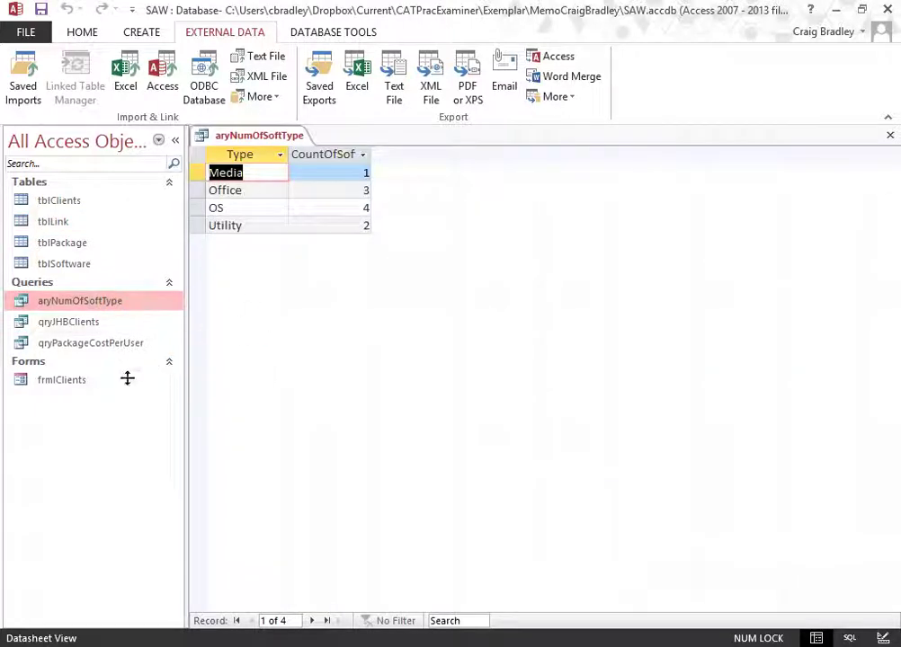
double_click(125, 345)
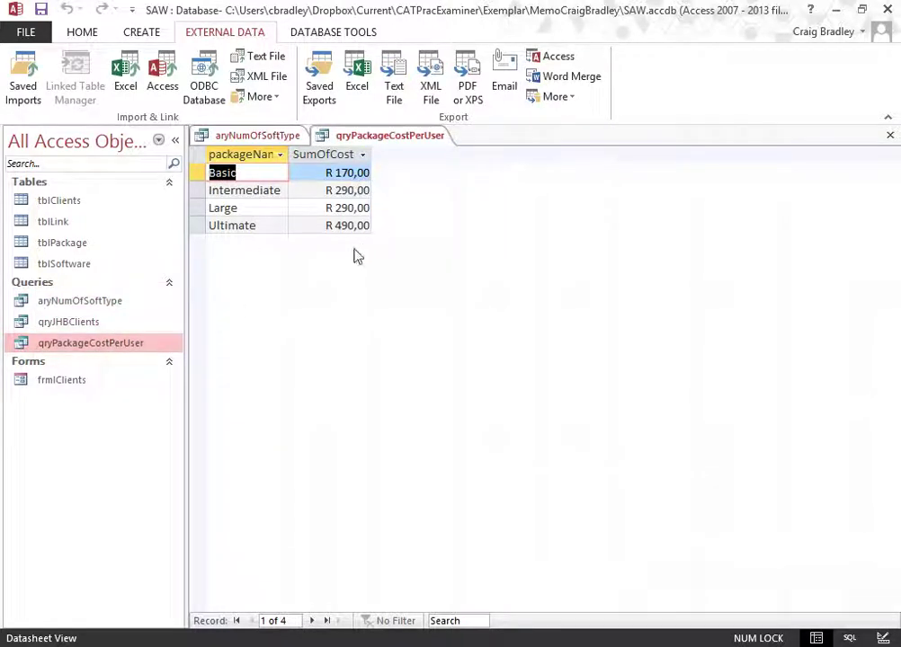
right_click(269, 136)
left_click(302, 170)
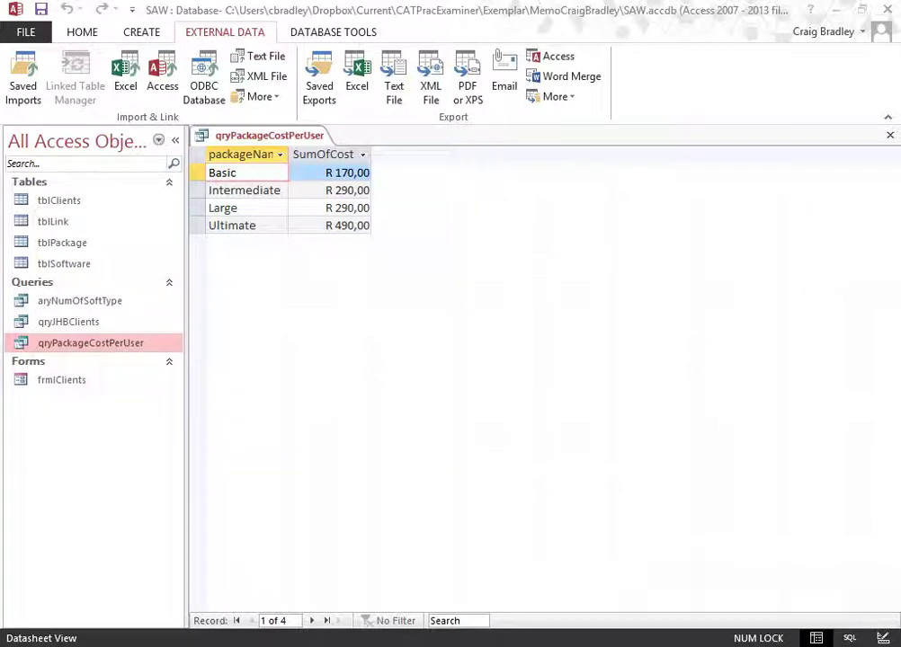
right_click(269, 139)
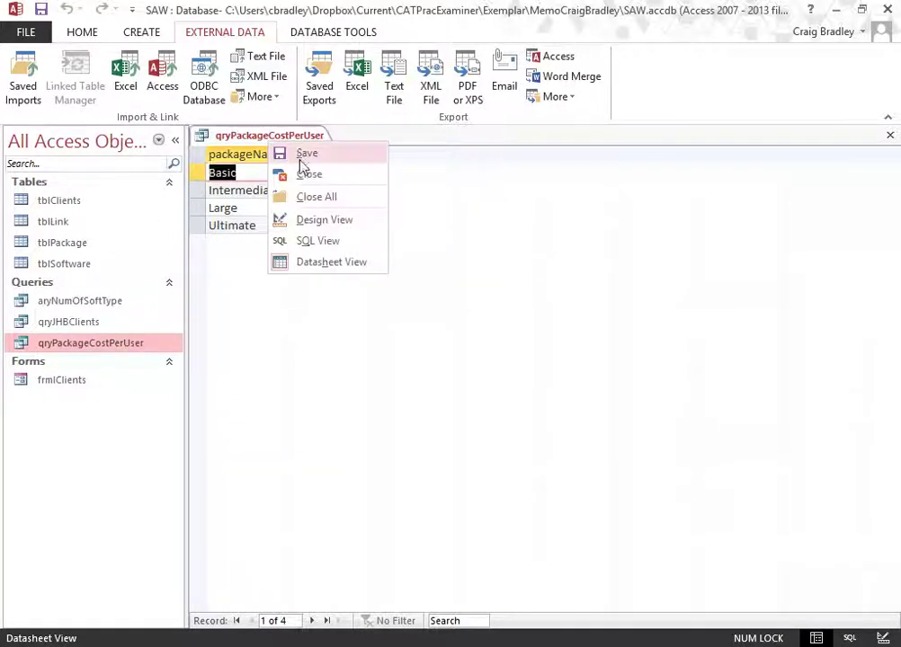
left_click(302, 174)
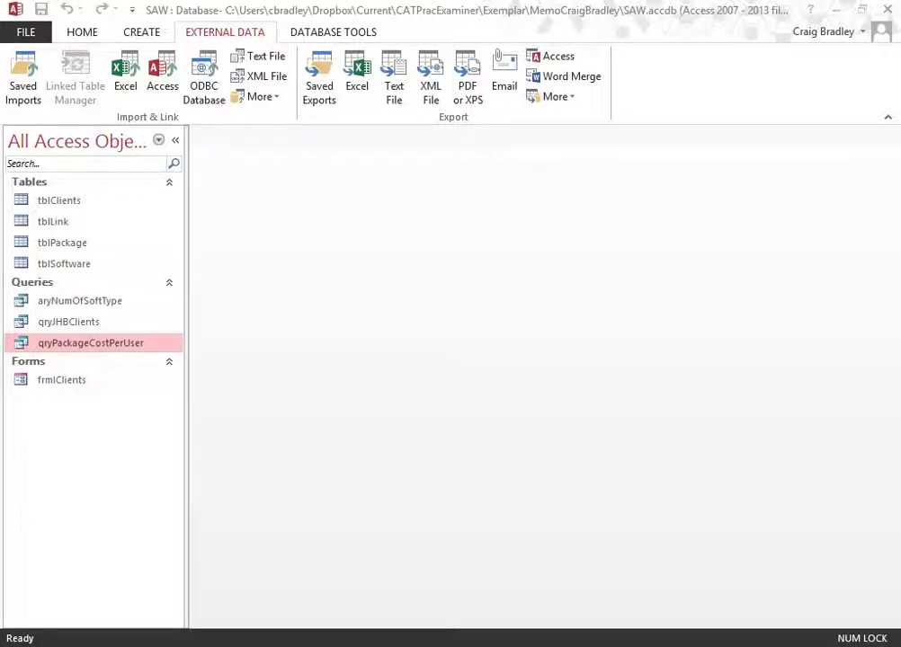
Examine the records in tblClients and tblPackage, and close both tables
double_click(80, 201)
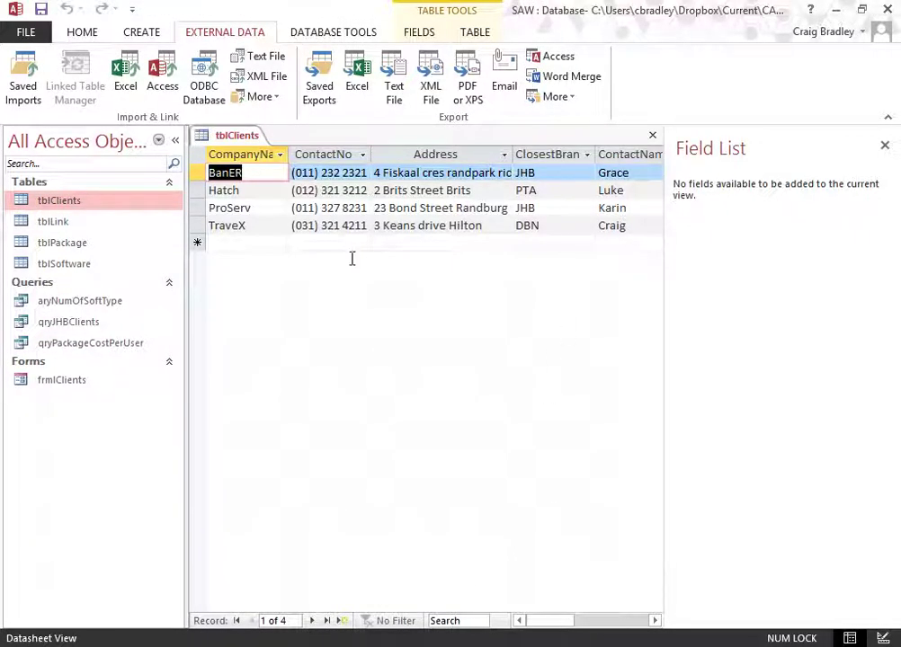
double_click(103, 245)
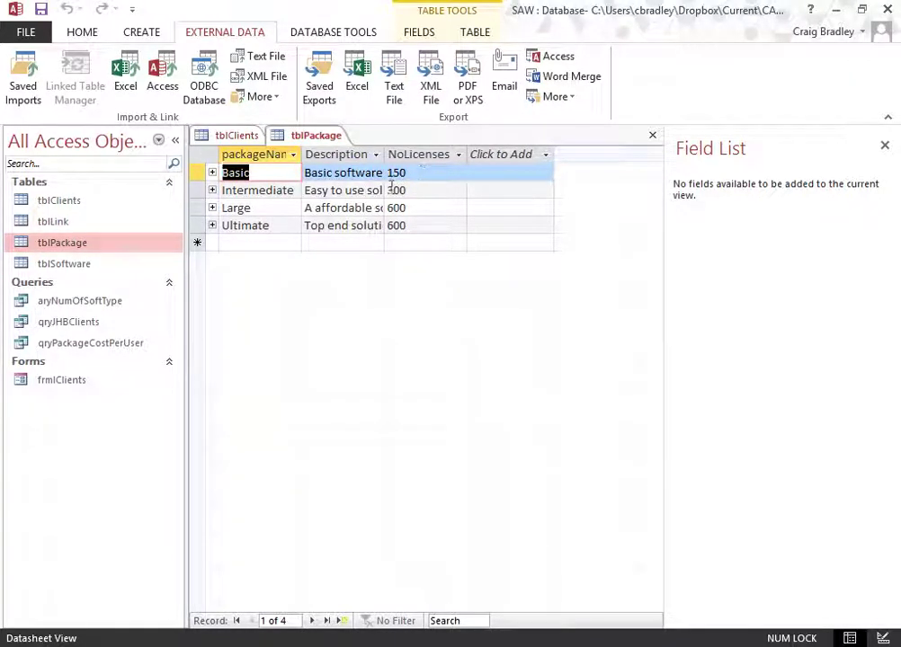
right_click(295, 135)
left_click(325, 196)
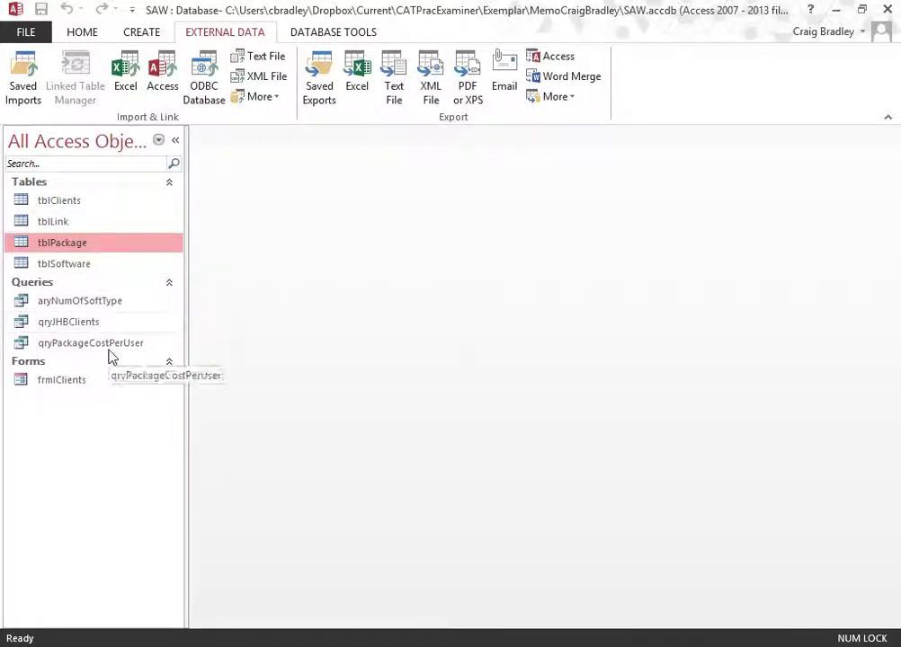
Create a new query in Design View based on the qryPackageCostPerUser query and the tblPackage table
left_click(141, 32)
left_click(276, 106)
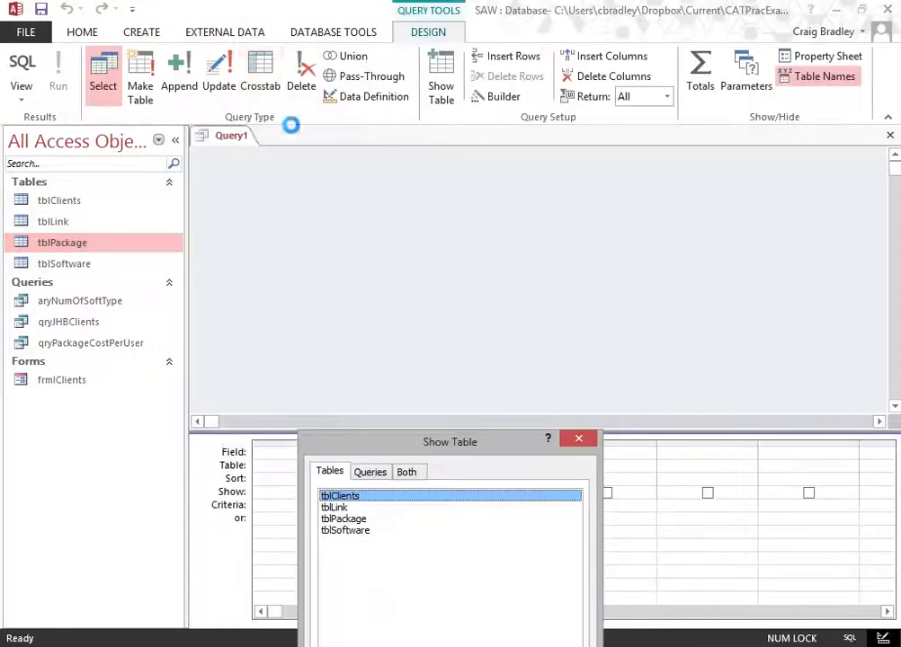
left_click_drag(396, 445, 452, 378)
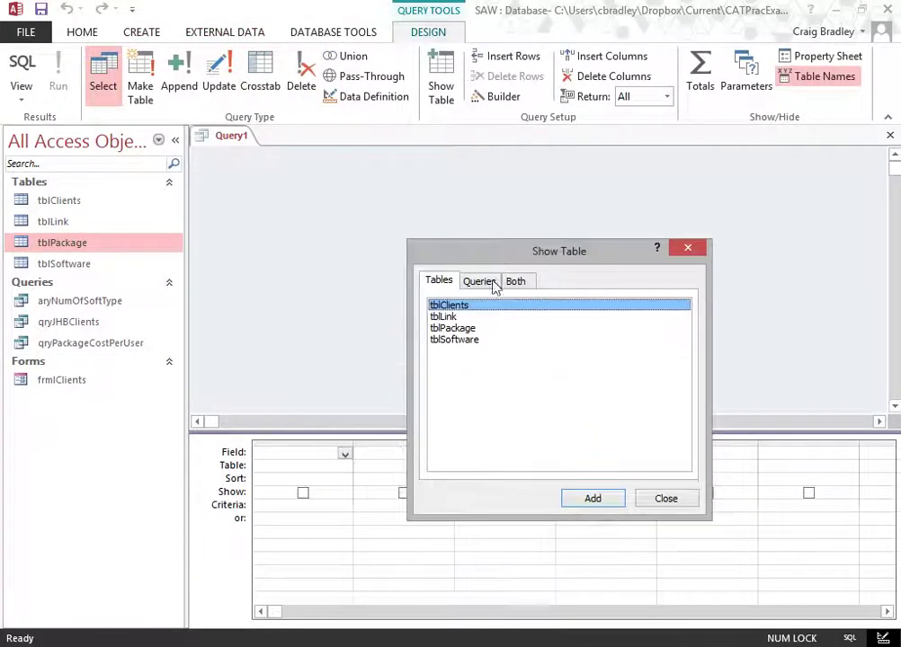
left_click(486, 282)
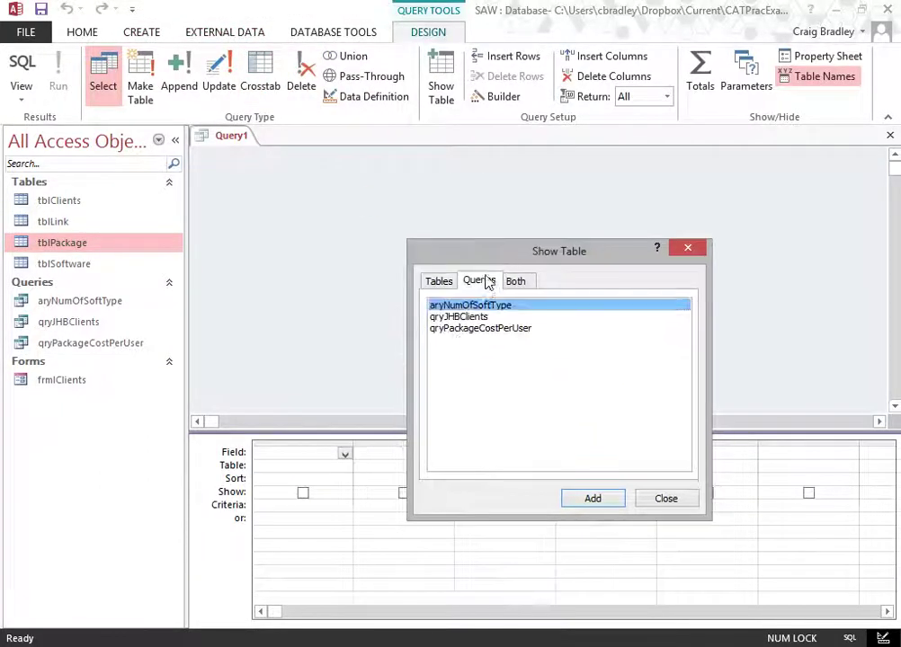
double_click(497, 334)
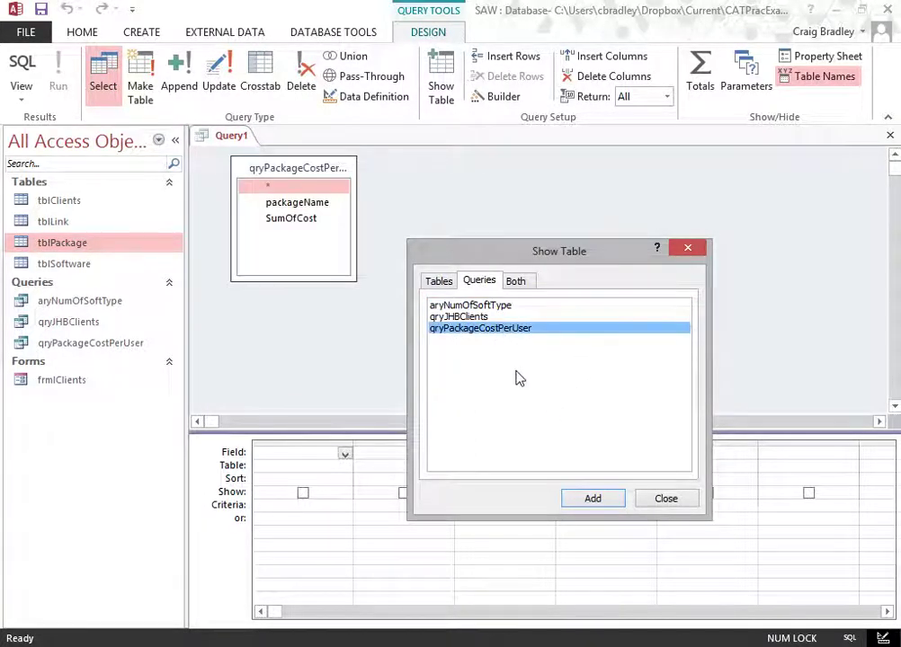
left_click(450, 282)
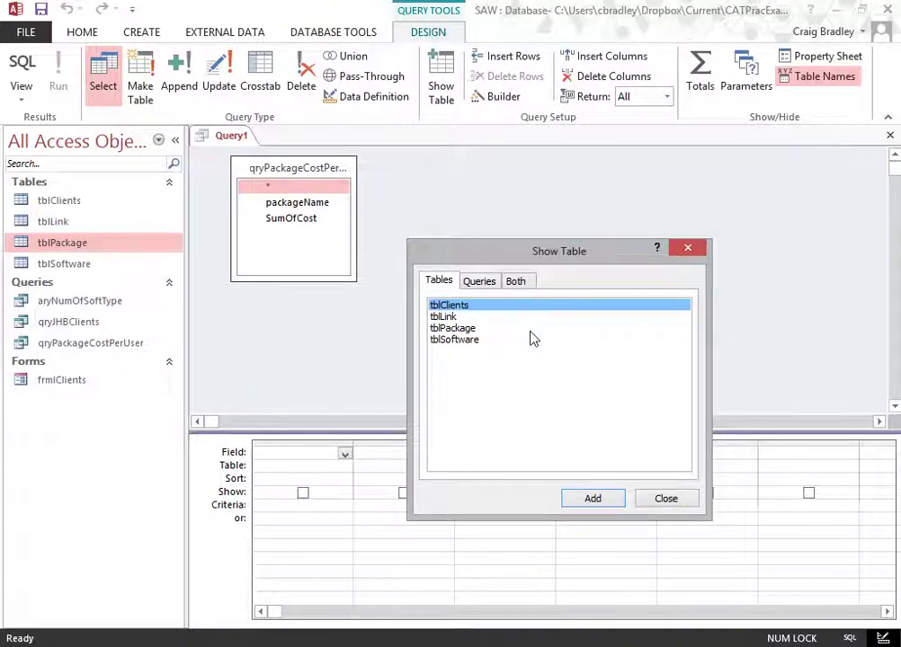
double_click(452, 328)
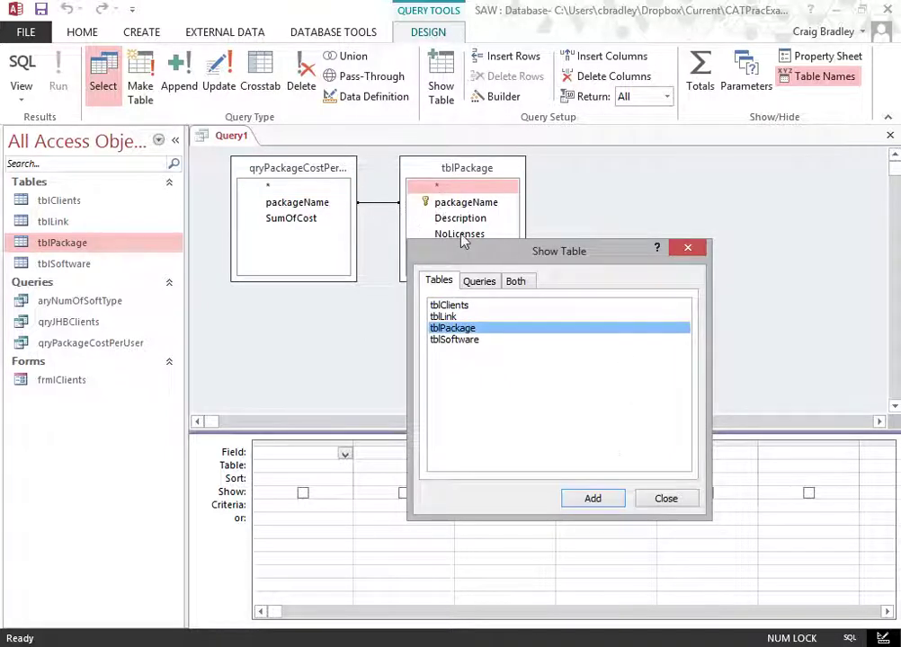
left_click(662, 503)
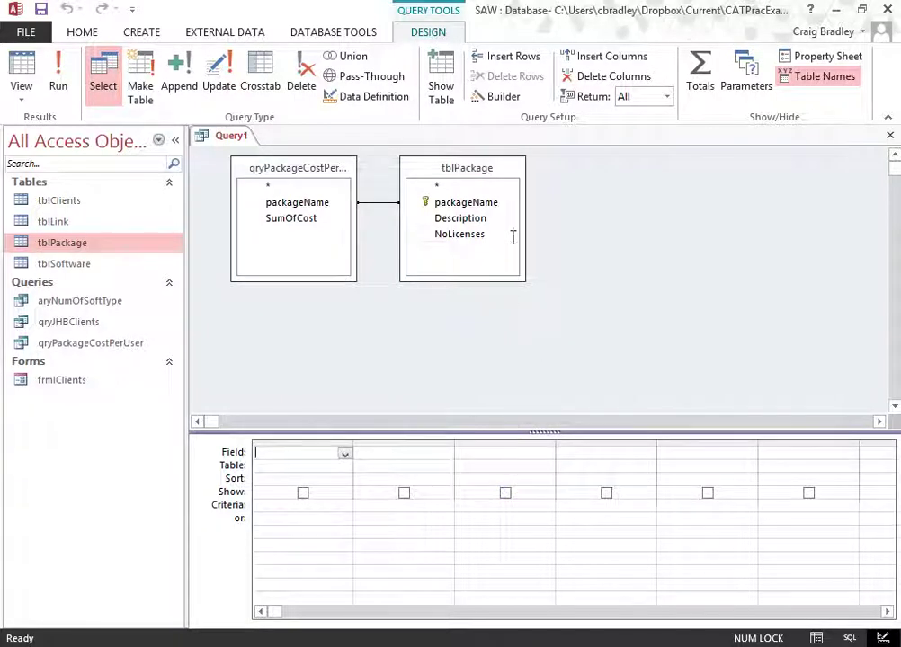
Add the packageName field from tblPackage as the first column of the query
left_click(345, 454)
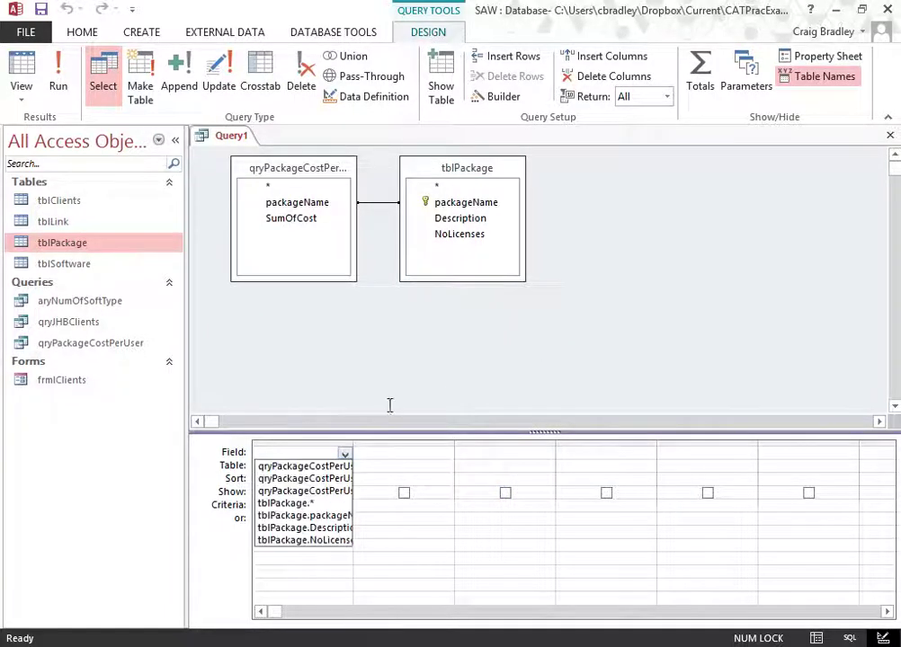
left_click(434, 202)
double_click(434, 202)
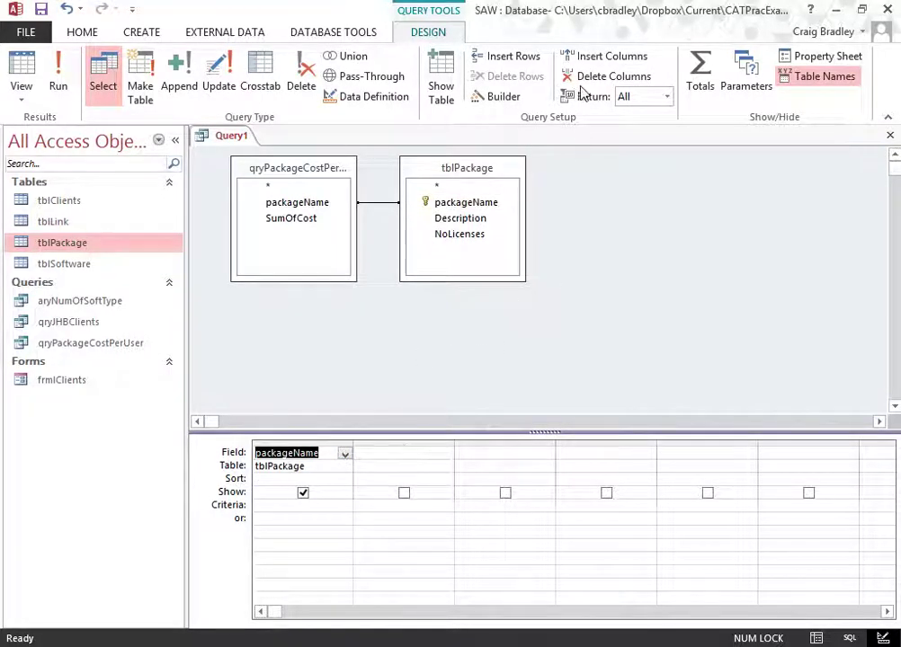
Add the calculated field Total Cost: [SumOfCost]*[NoLicenses] in the second column, and widen the column to show the whole expression
left_click(392, 466)
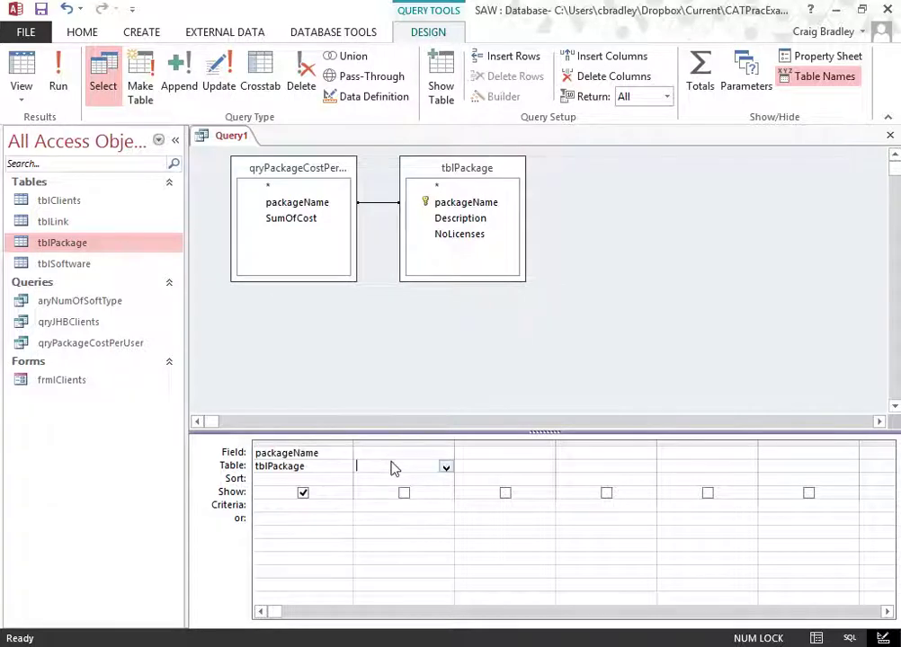
left_click(405, 452)
left_click(451, 444)
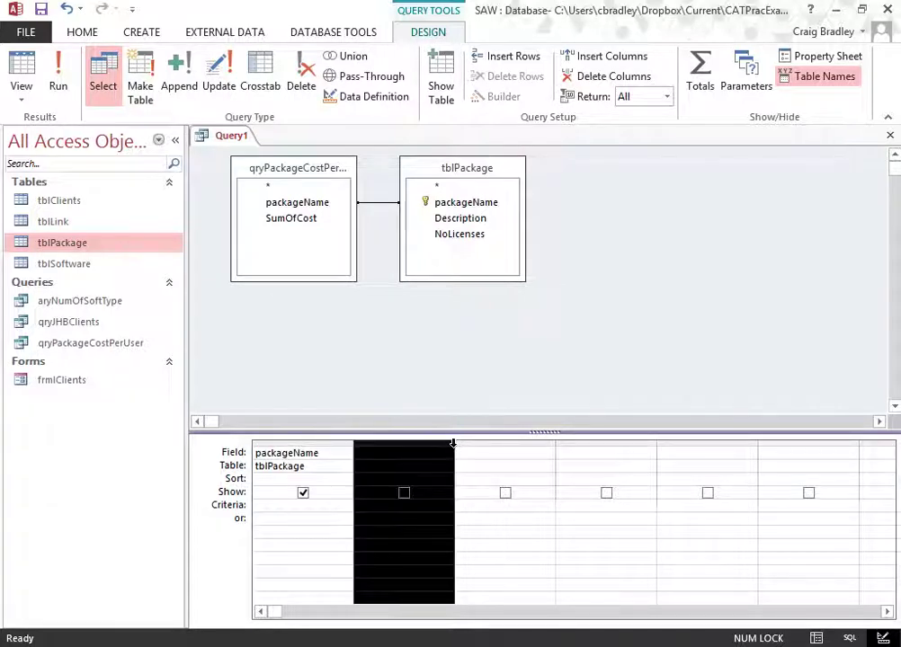
left_click_drag(454, 442, 492, 442)
left_click(451, 454)
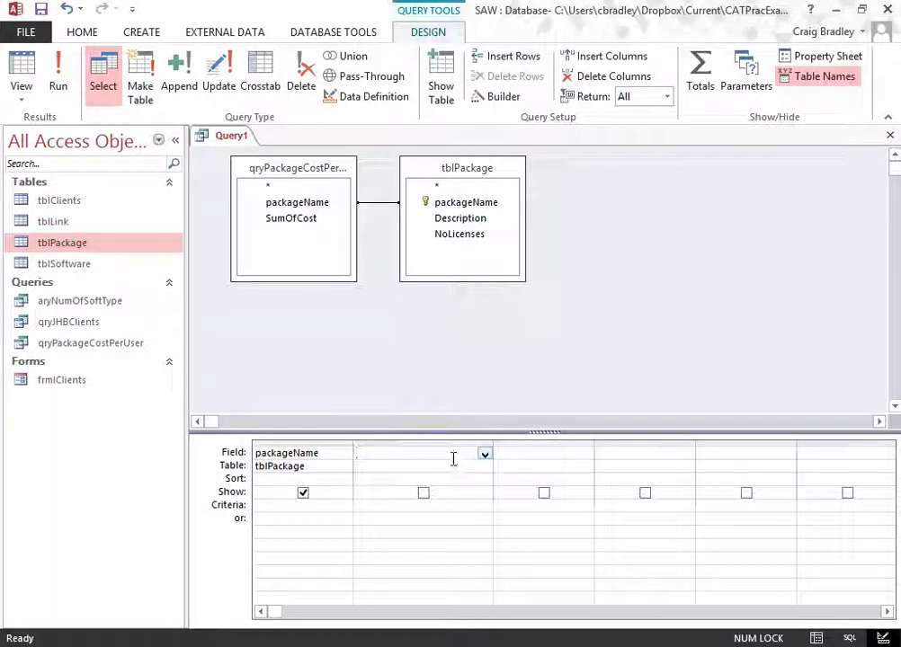
type("Total")
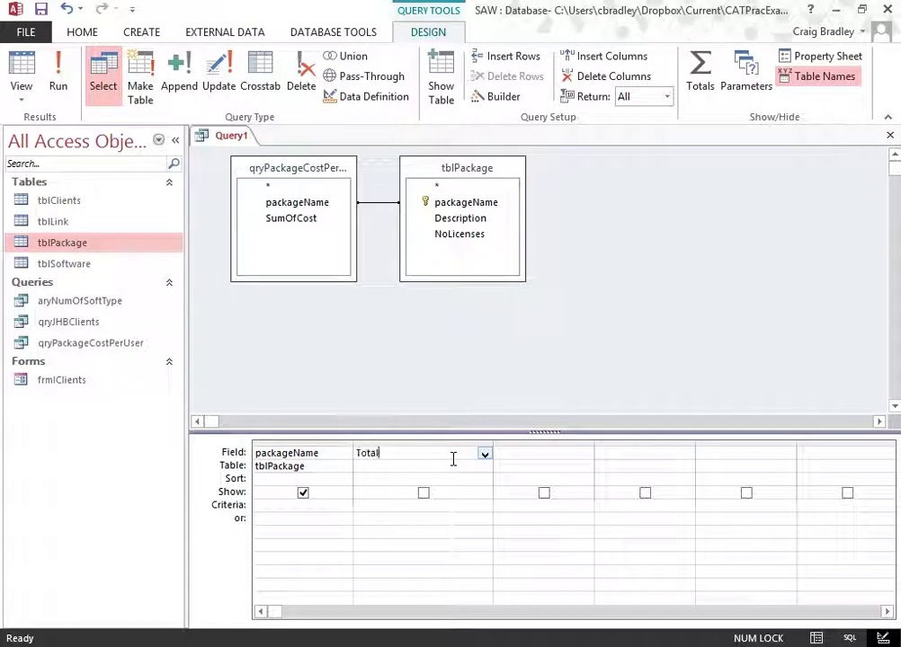
type("Cost:")
key("End")
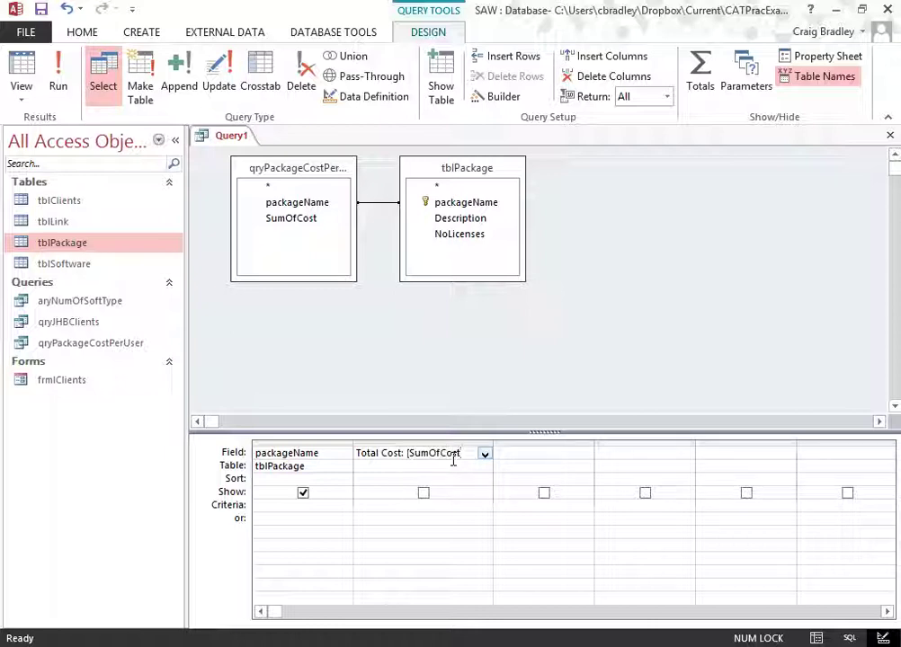
type("]*[NoL")
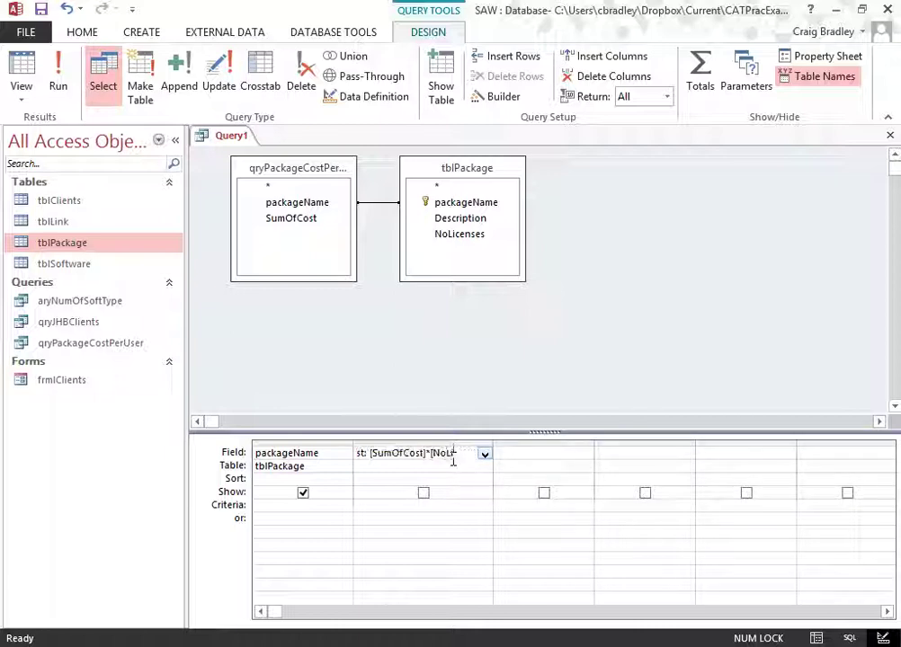
type("icenses]")
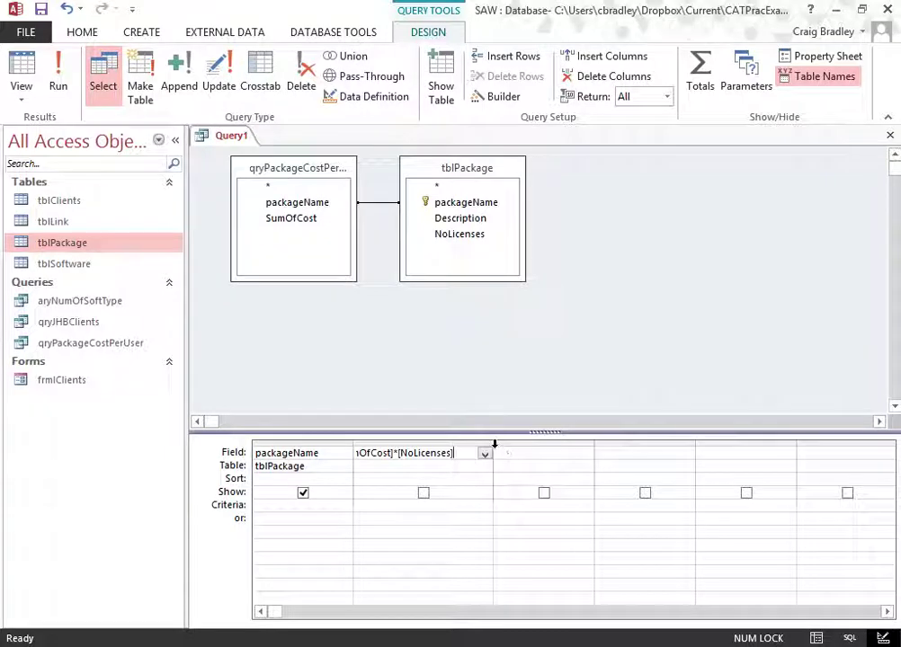
left_click_drag(493, 448, 583, 450)
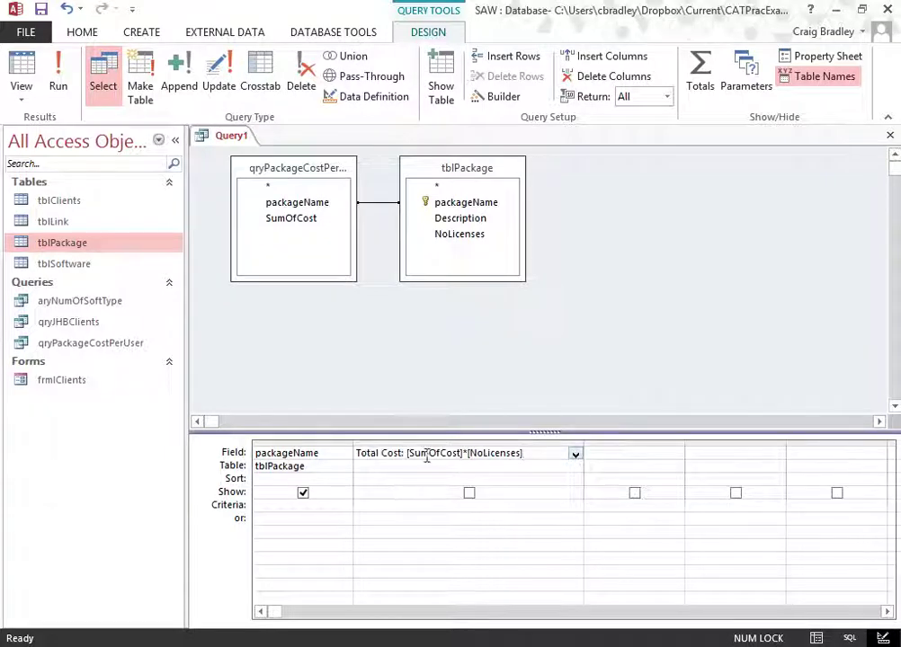
Run the query, save it as qryPackageCost, and close it
left_click(62, 56)
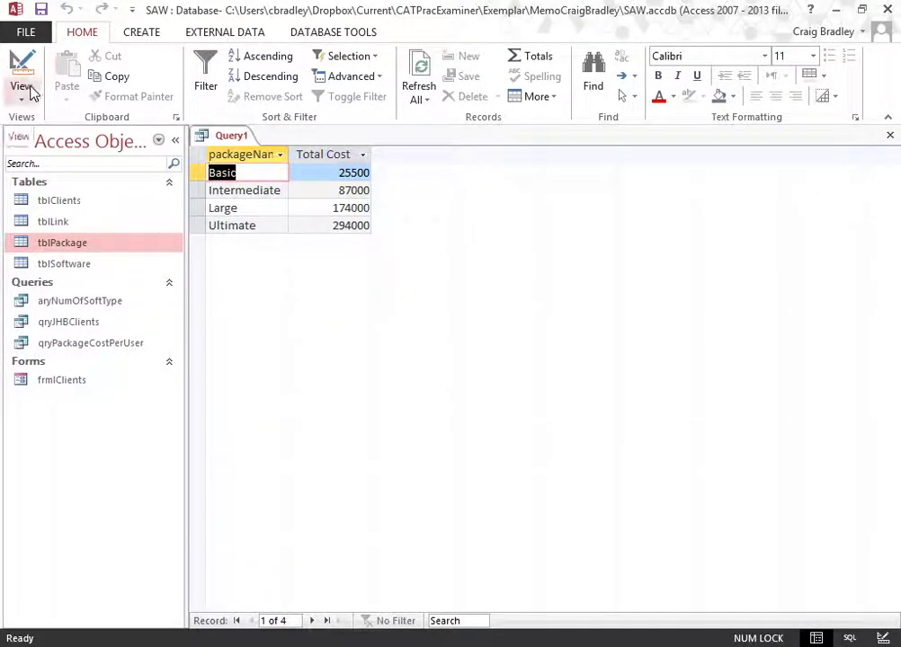
key("ctrl+s")
type("q")
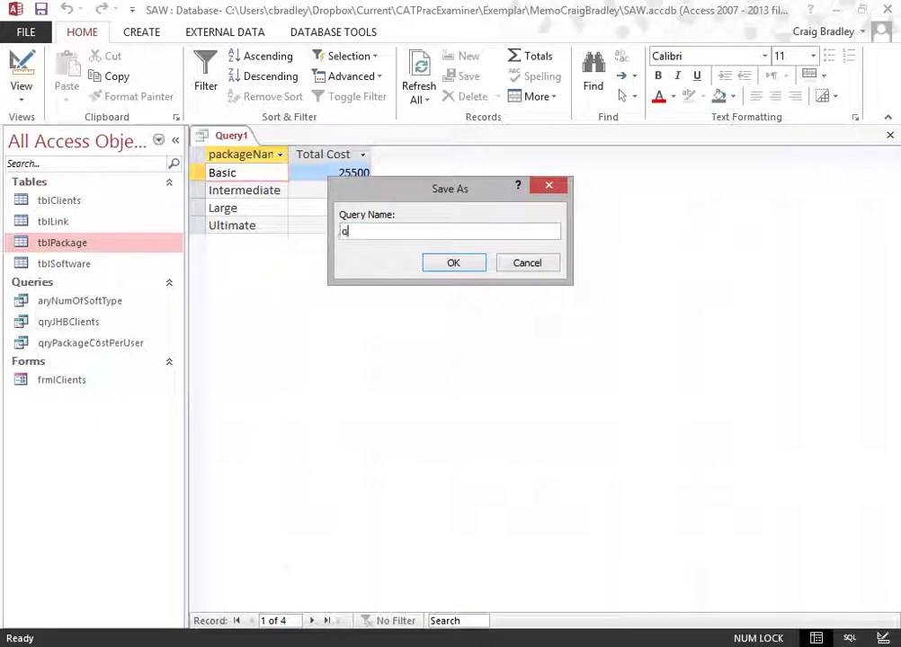
type("ryPackageC")
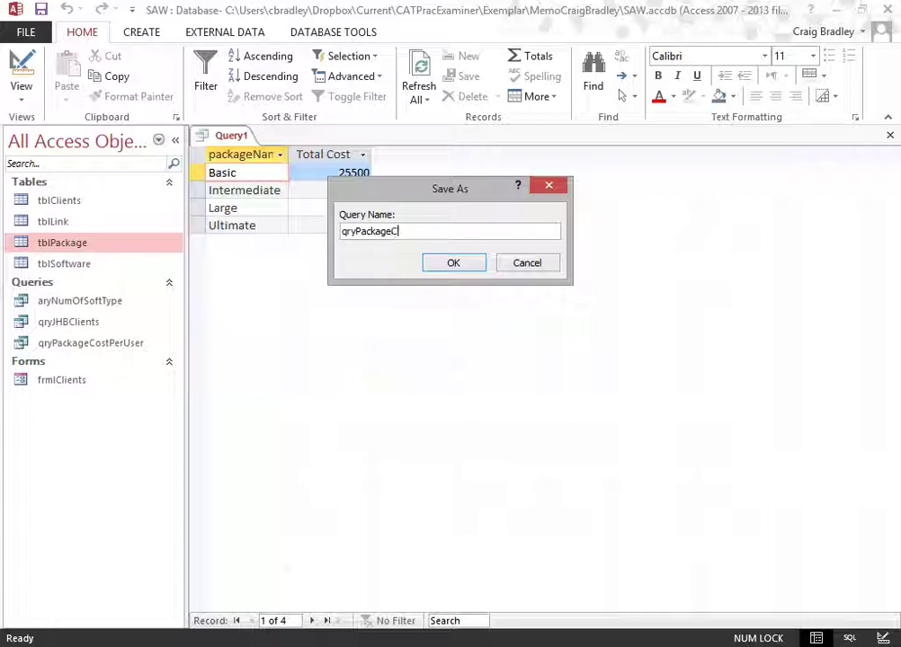
type("ost")
key("Return")
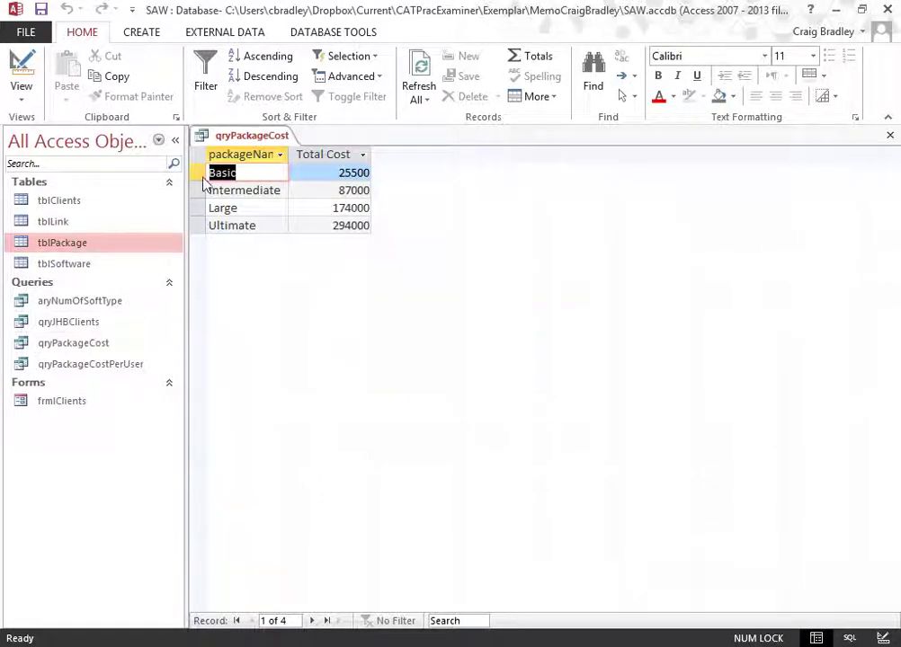
right_click(225, 140)
left_click(270, 168)
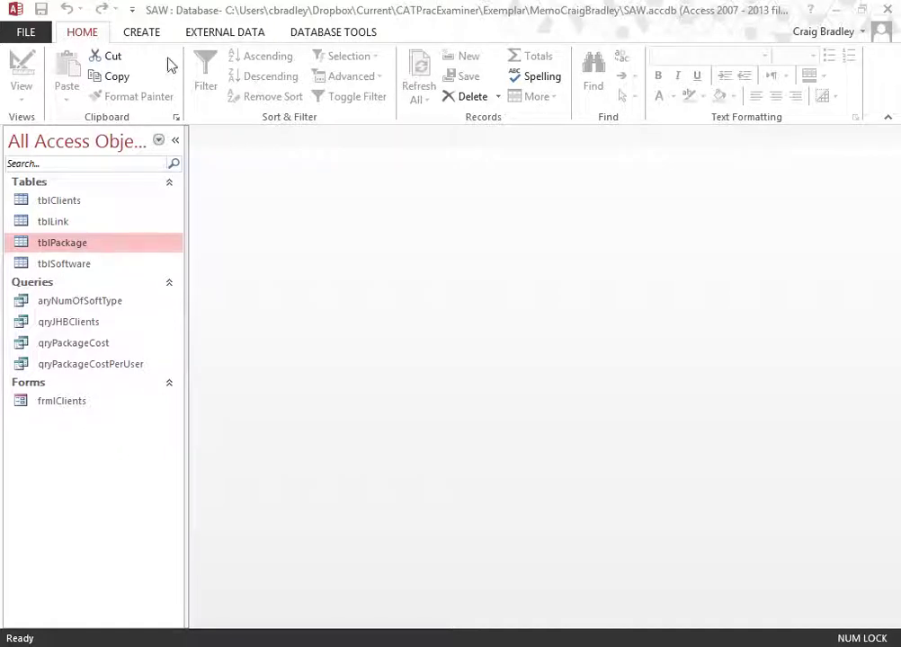
Start a new report with the Report Wizard, using all fields from tblSoftware: SoftwareName, Cost and Type
left_click(152, 33)
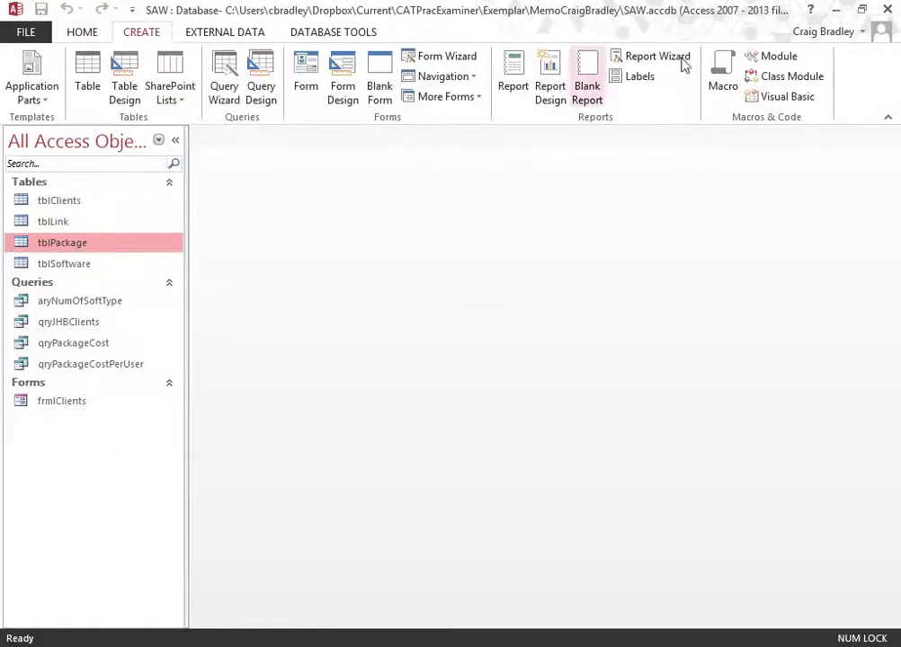
left_click(654, 57)
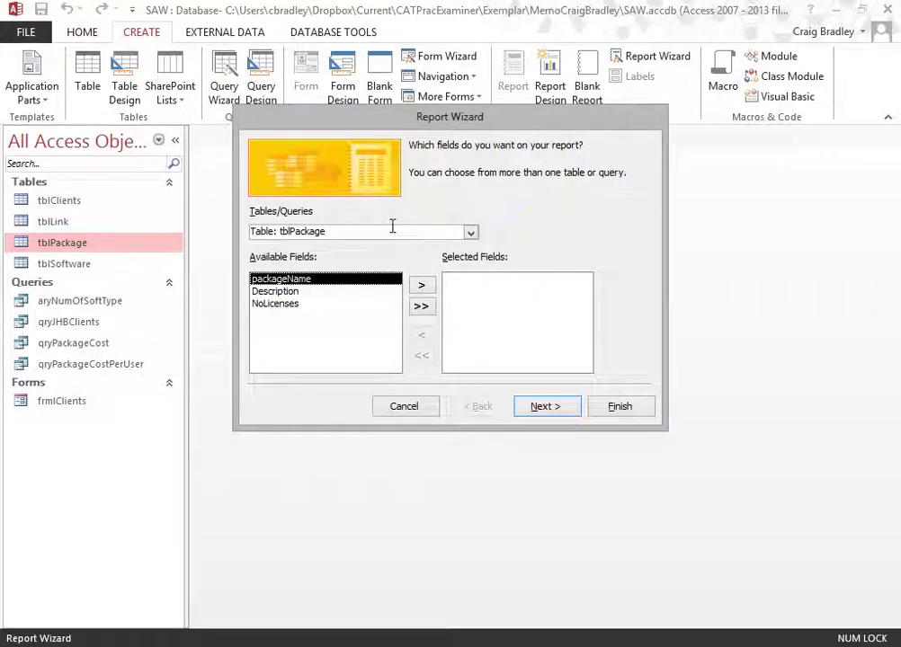
left_click(468, 234)
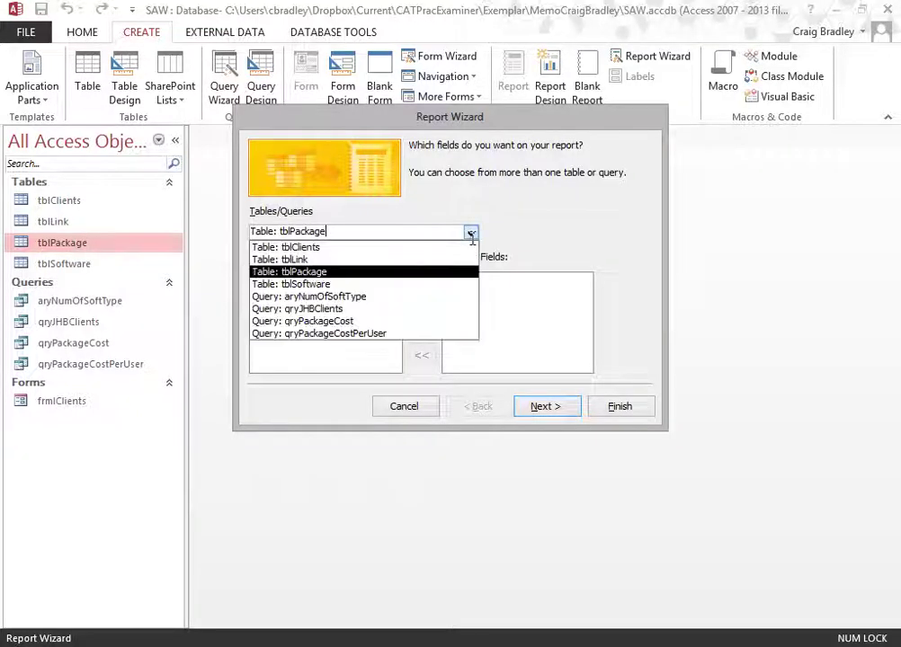
left_click(419, 285)
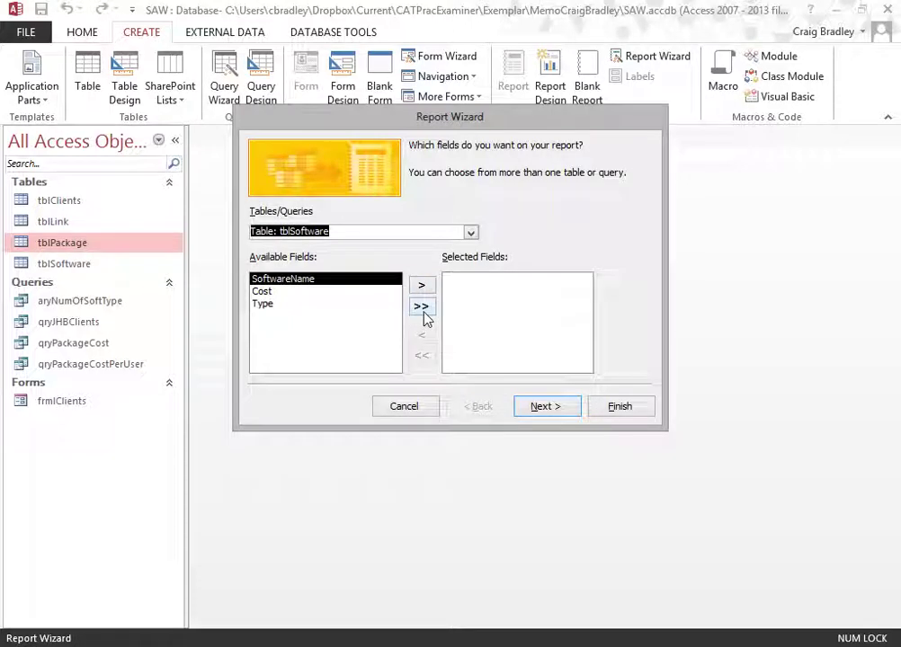
left_click(424, 310)
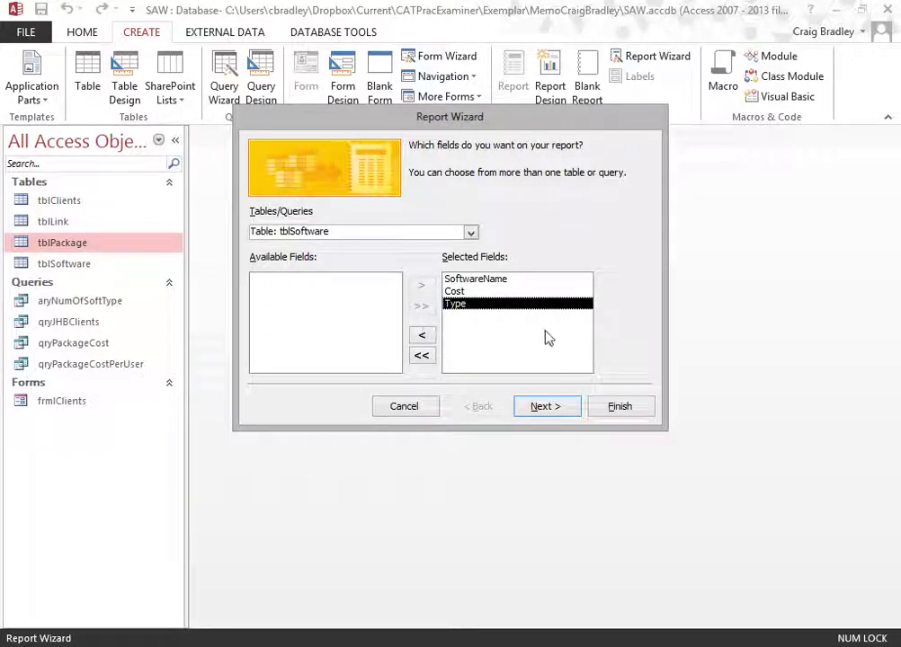
left_click(547, 406)
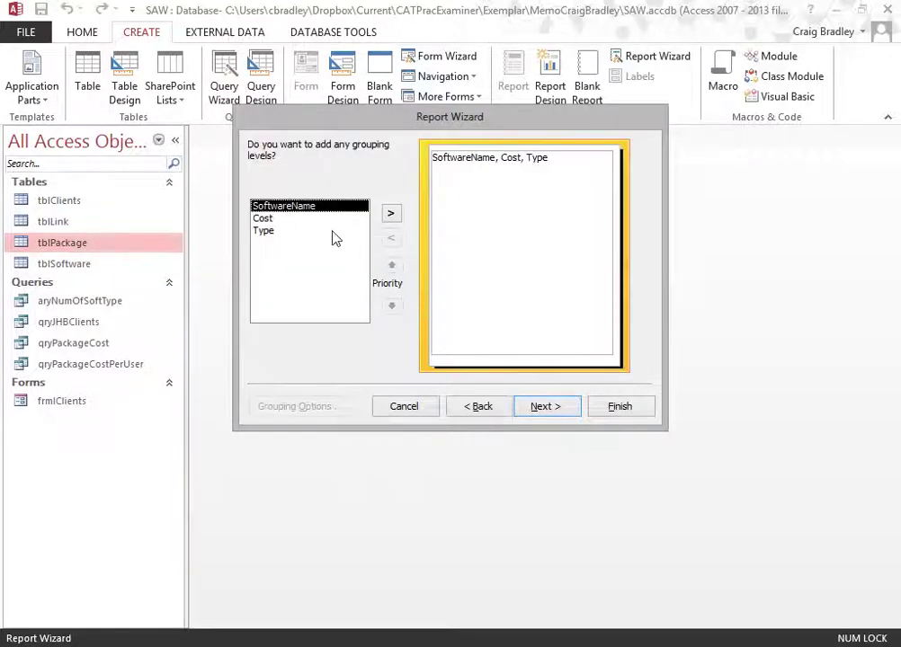
Group the report by Type, finish the wizard with the remaining default settings, and look over the preview
left_click(355, 231)
left_click(391, 215)
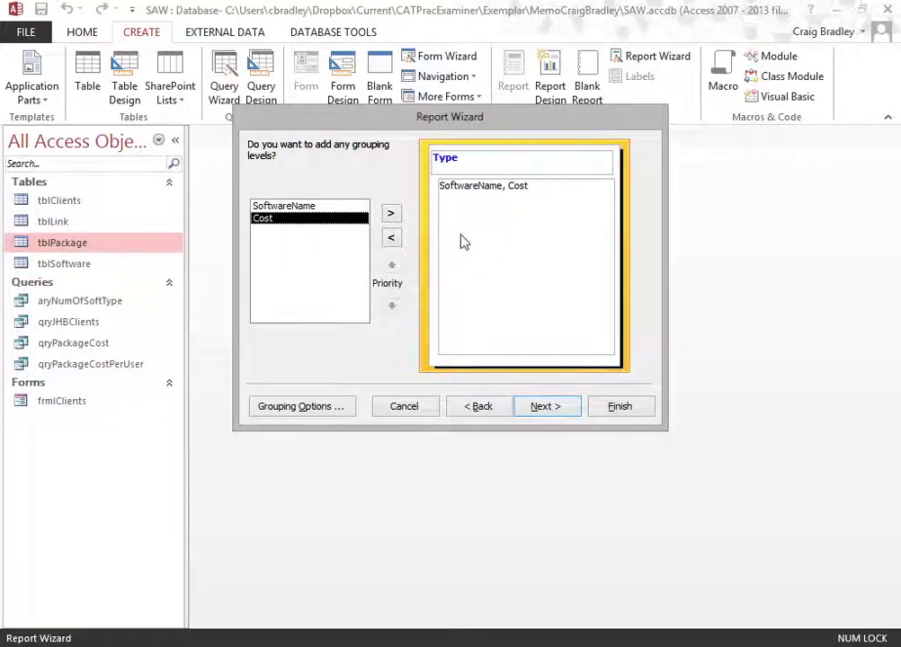
left_click(547, 406)
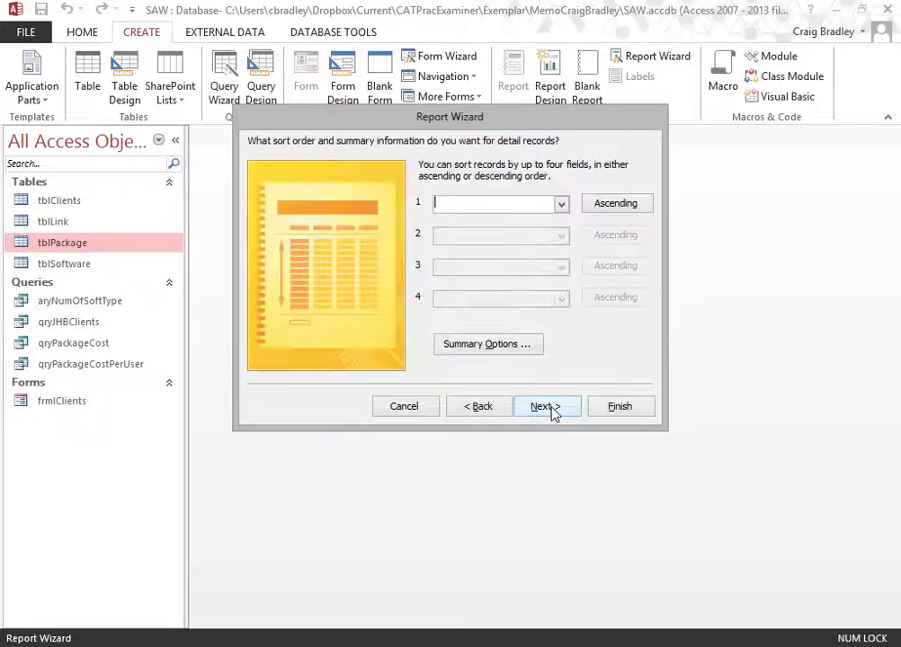
left_click(619, 407)
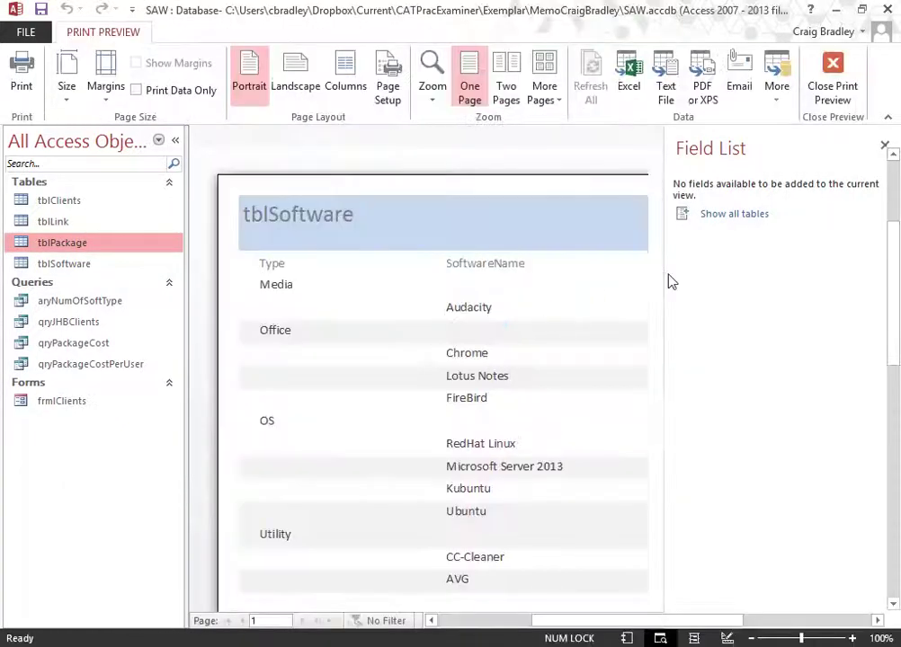
scroll(585, 336, "down", 3)
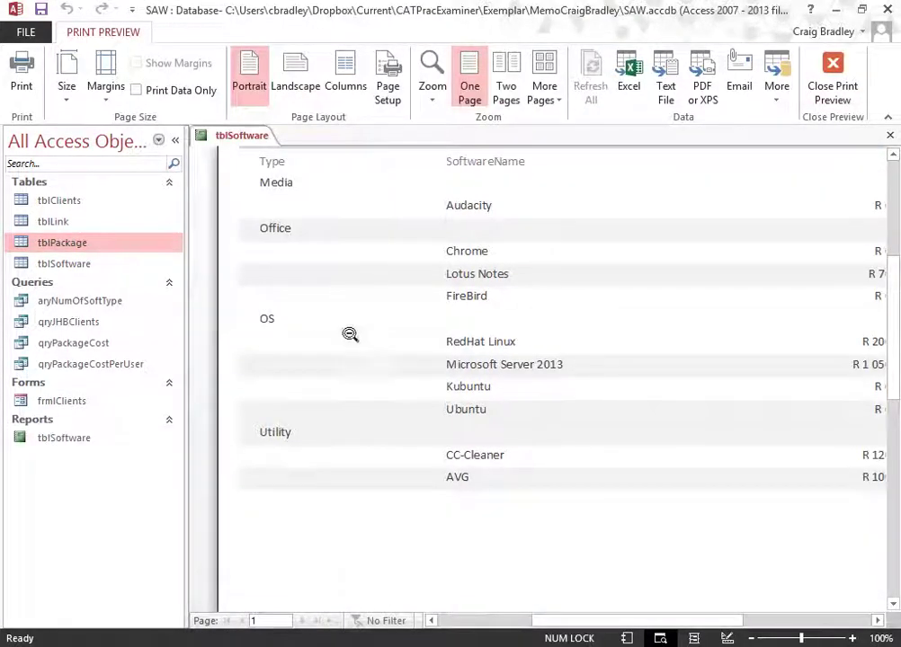
In the report's Design View, add a footer section to the Type group and shrink it to about 1 cm high
left_click(830, 90)
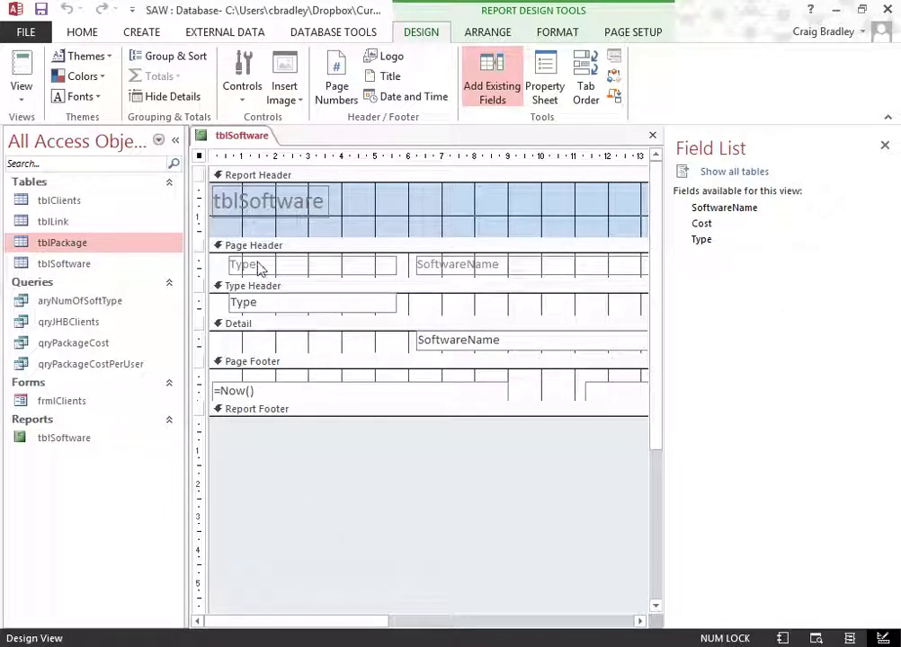
left_click(139, 56)
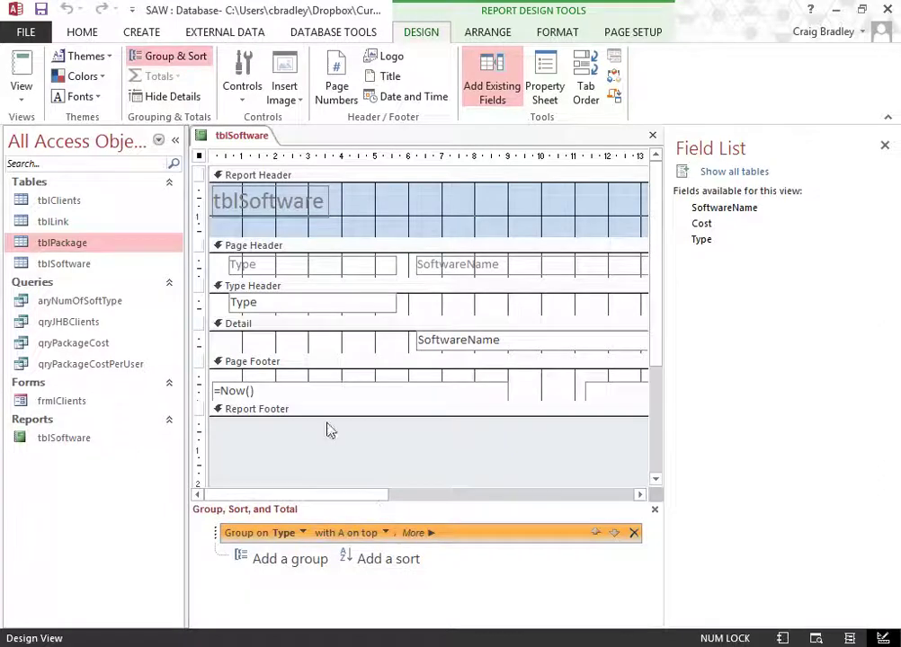
left_click(415, 533)
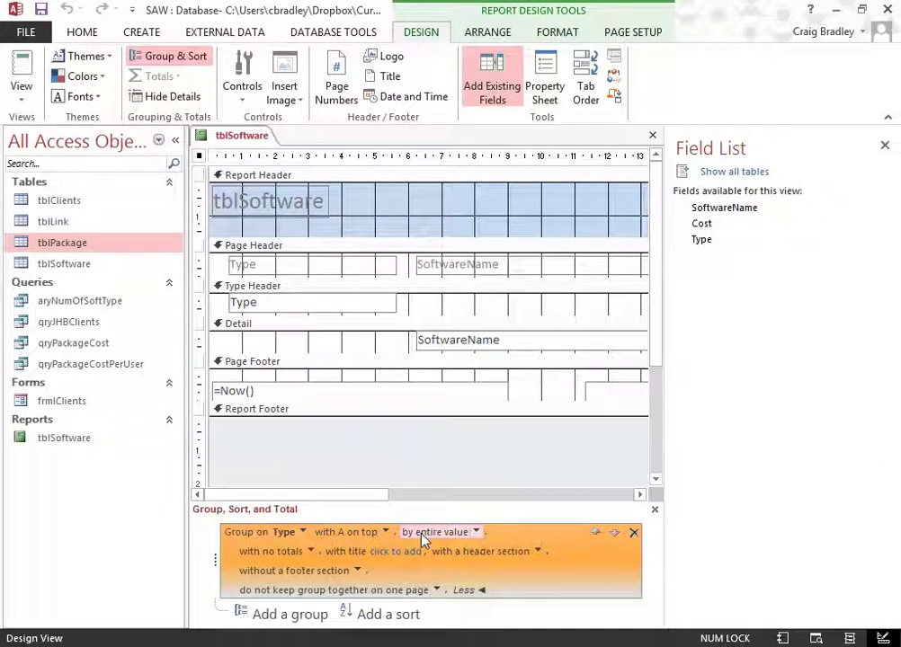
left_click(357, 570)
left_click(328, 587)
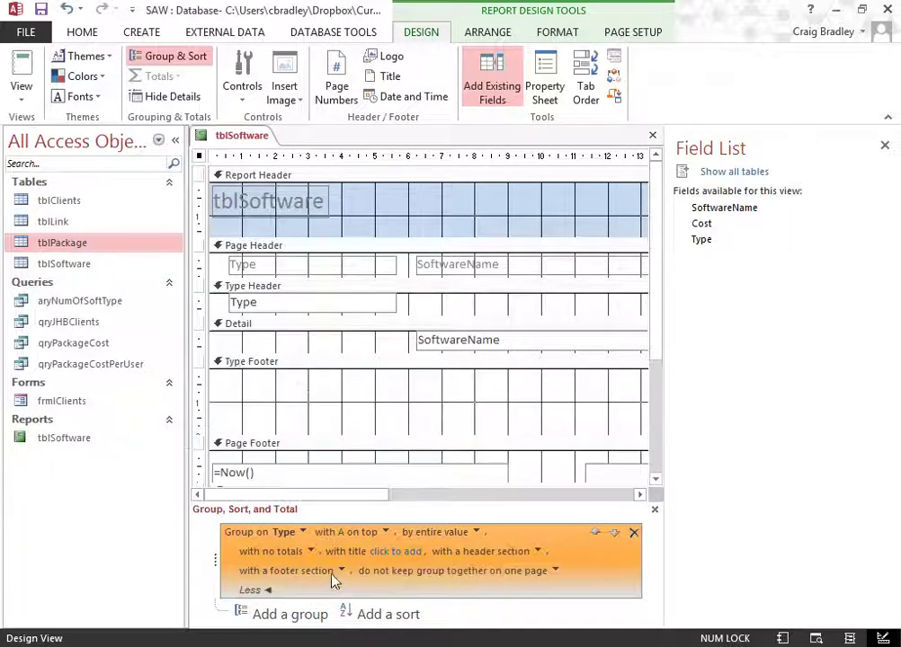
left_click(392, 431)
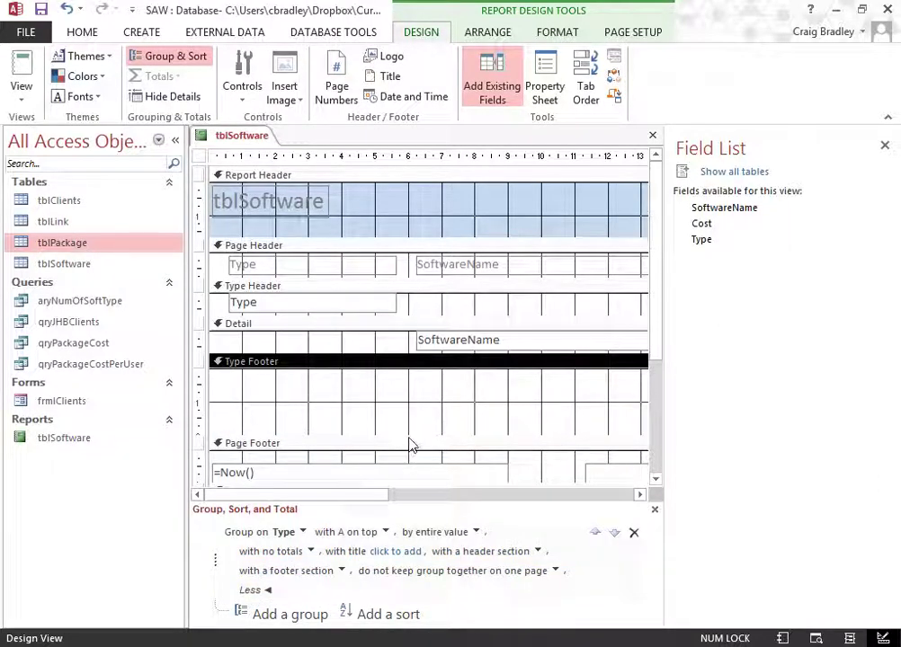
left_click_drag(410, 445, 408, 406)
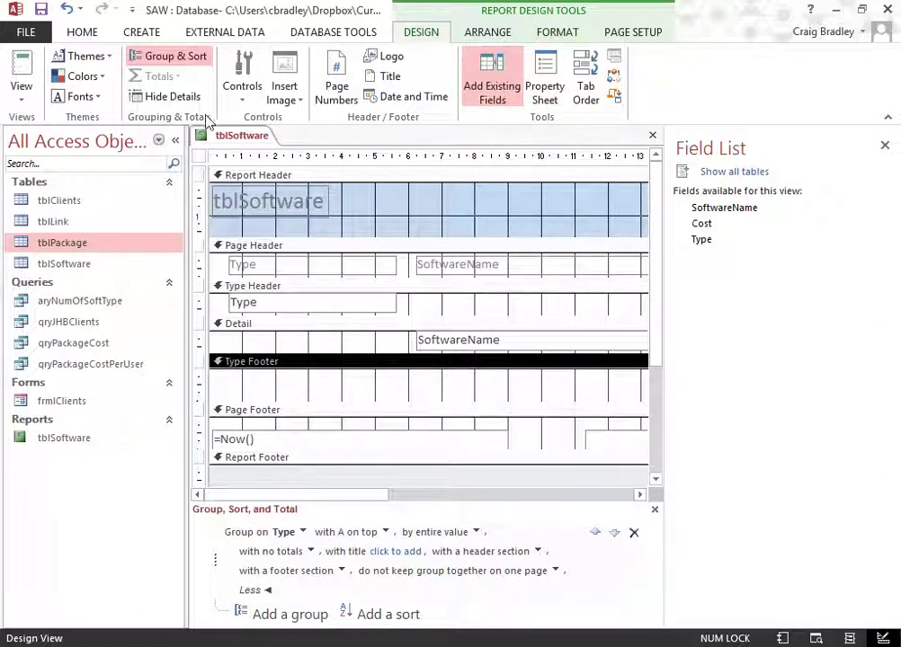
left_click(509, 33)
left_click(562, 34)
left_click(621, 34)
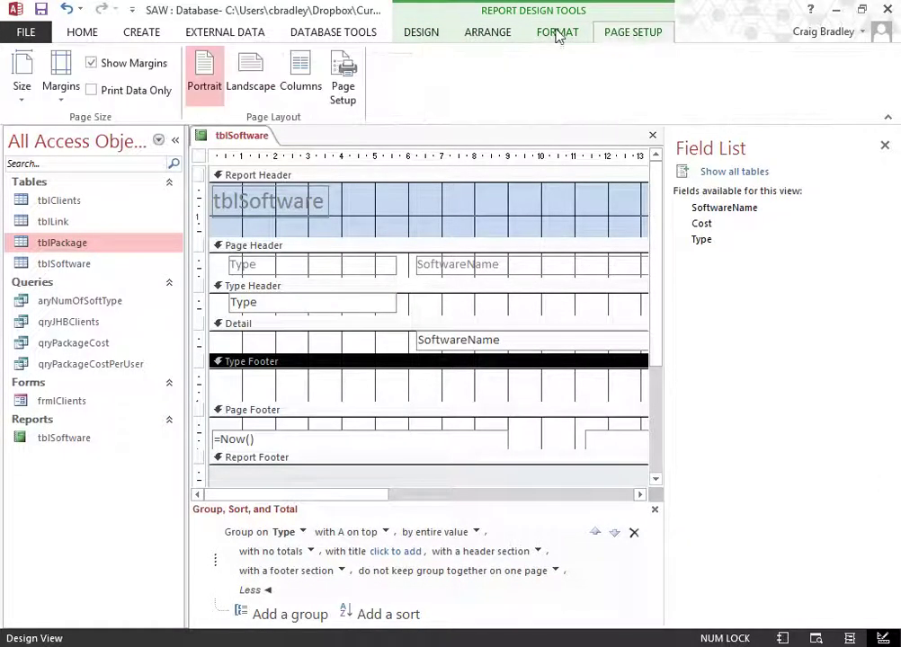
left_click(557, 33)
left_click(488, 33)
left_click(419, 33)
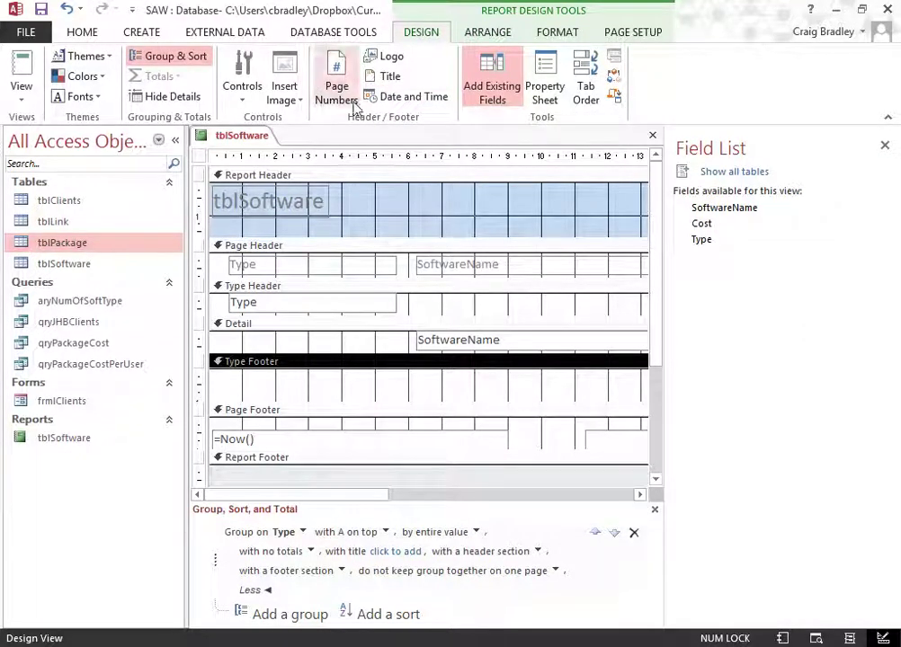
Draw a text box about 4 cm wide in the Type footer and enter the expression =Average([Cost])
left_click(242, 90)
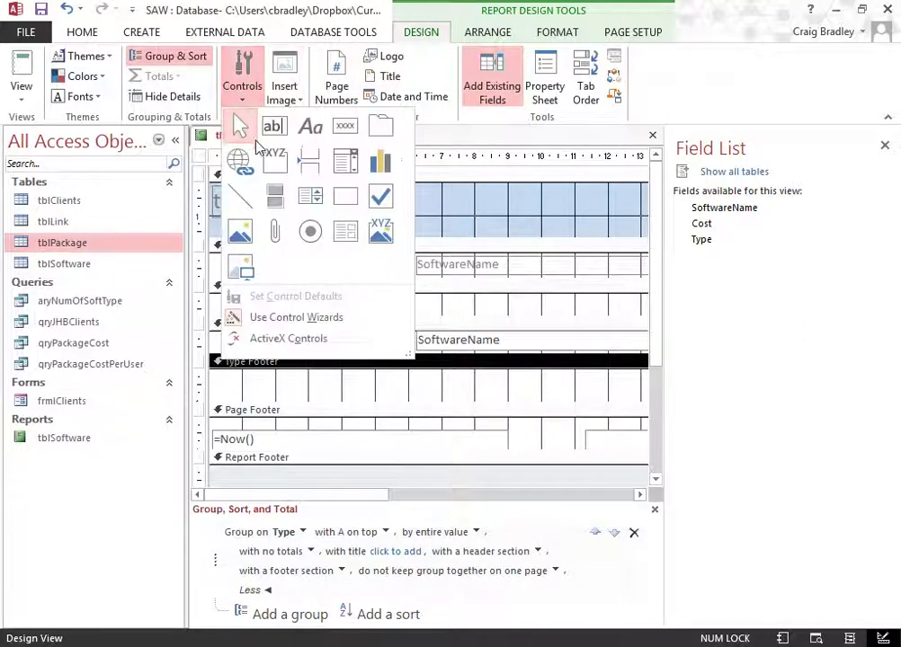
left_click(271, 126)
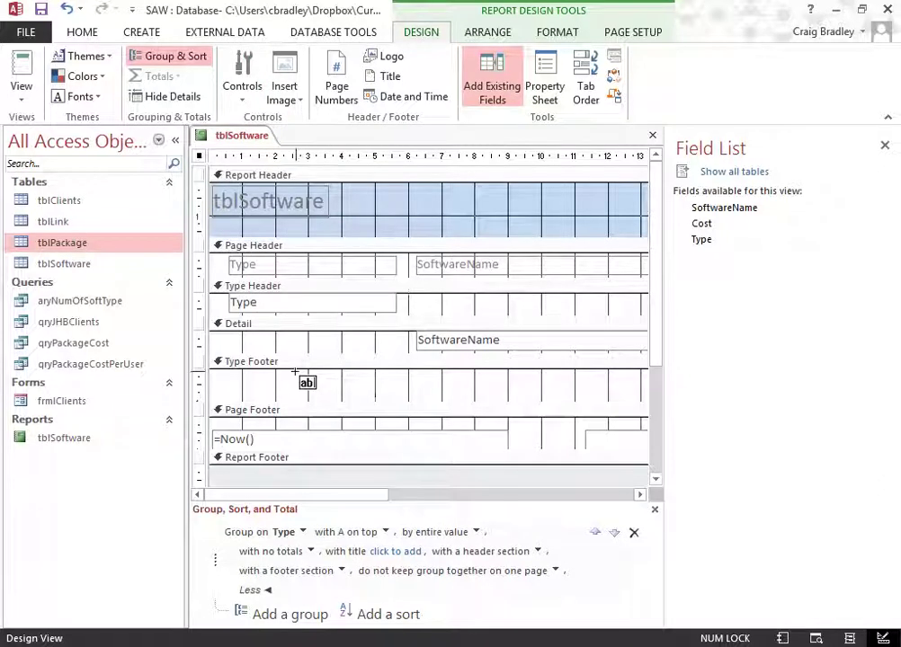
left_click_drag(294, 372, 424, 390)
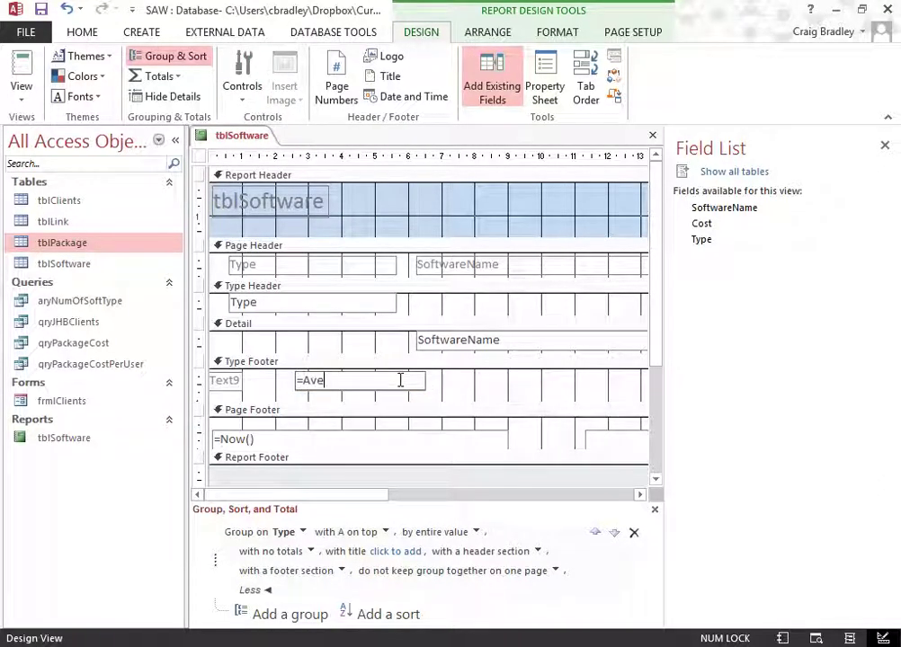
type("=Avergag")
key("BackSpace")
key("BackSpace")
type("age(")
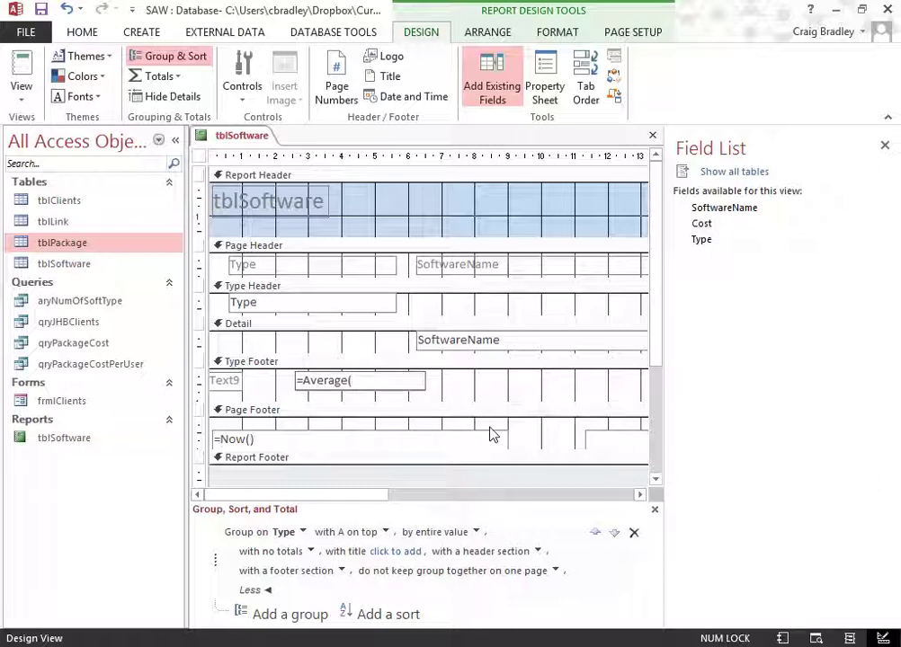
type("[Cops")
Change the label of the Type footer text box to Average Cost and try to view the report
left_click(223, 380)
double_click(224, 381)
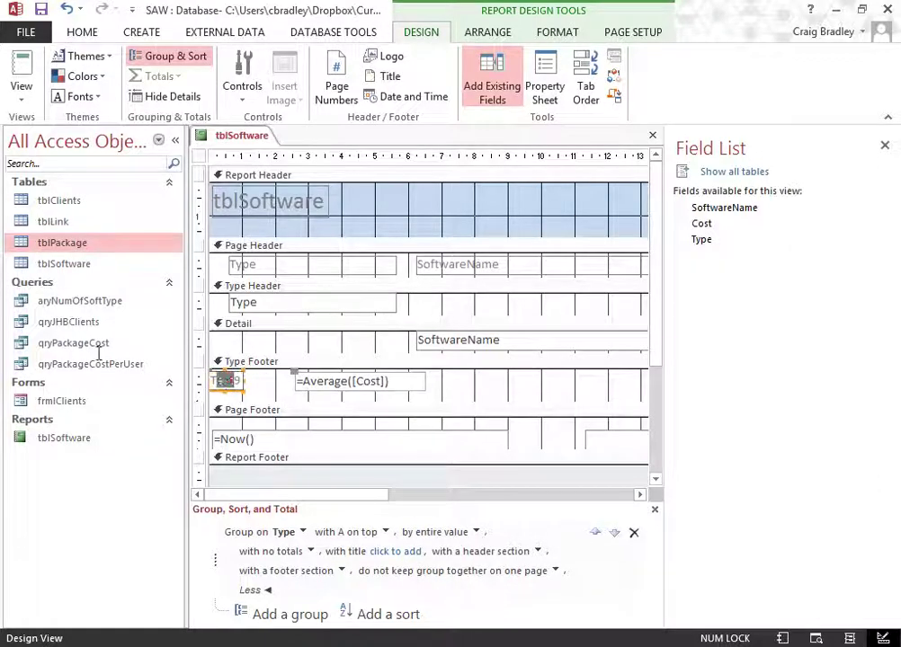
key("Delete")
type("Aver")
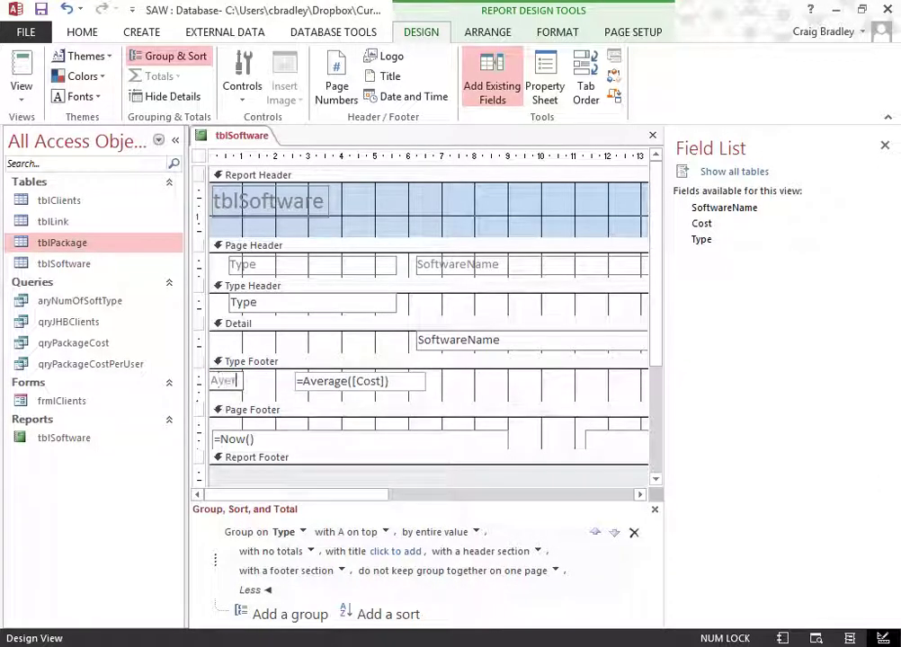
type("age Cost")
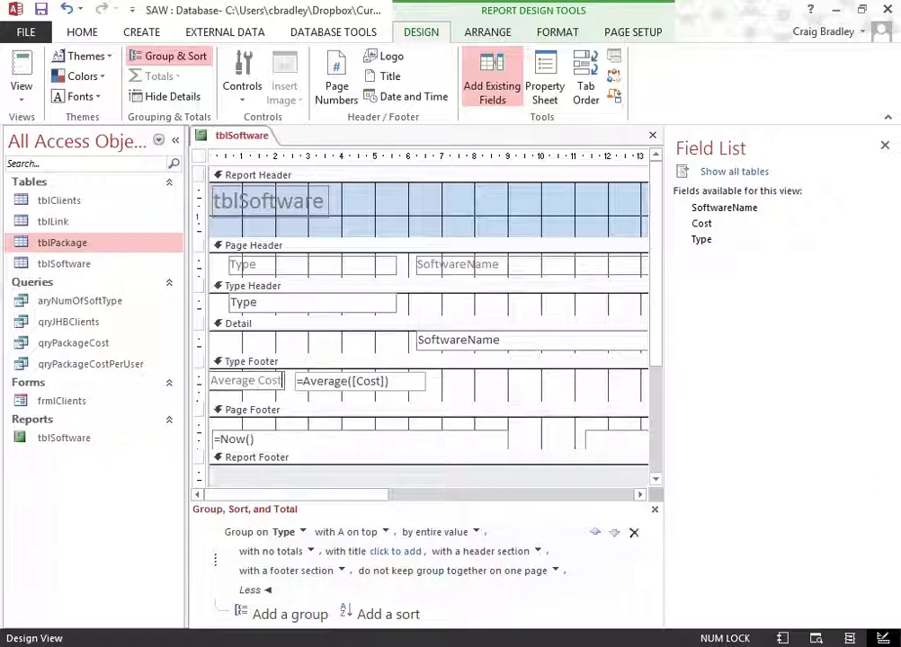
left_click(533, 389)
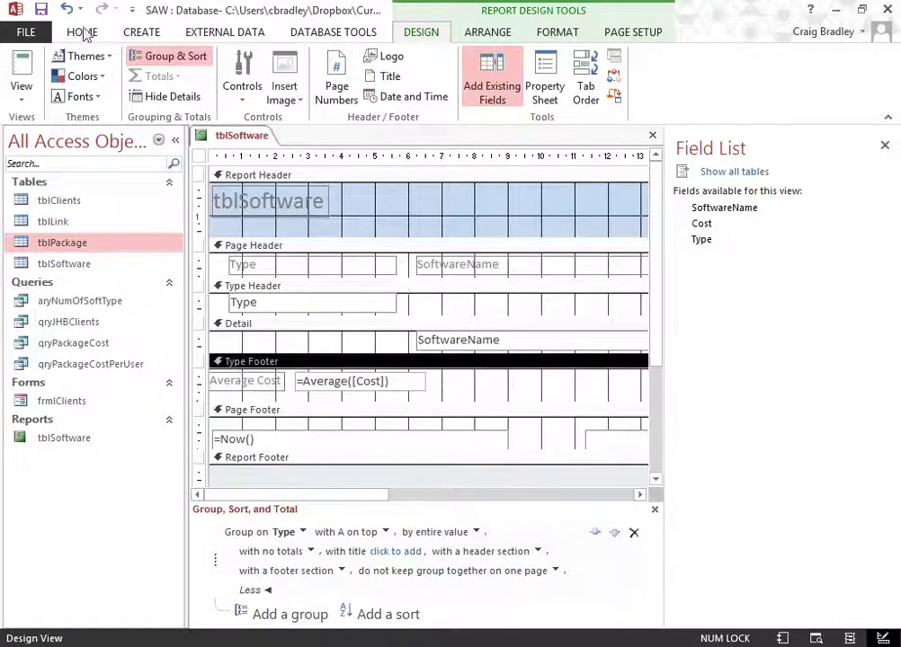
left_click(30, 79)
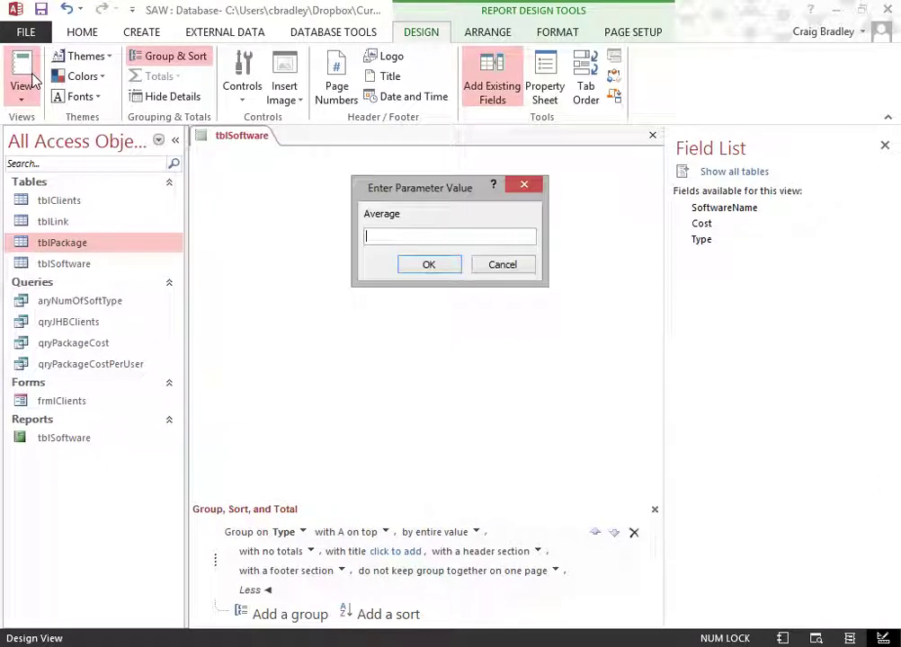
left_click(490, 265)
Change the expression of the text box in the Type footer to =Avg([Cost])
left_click(369, 382)
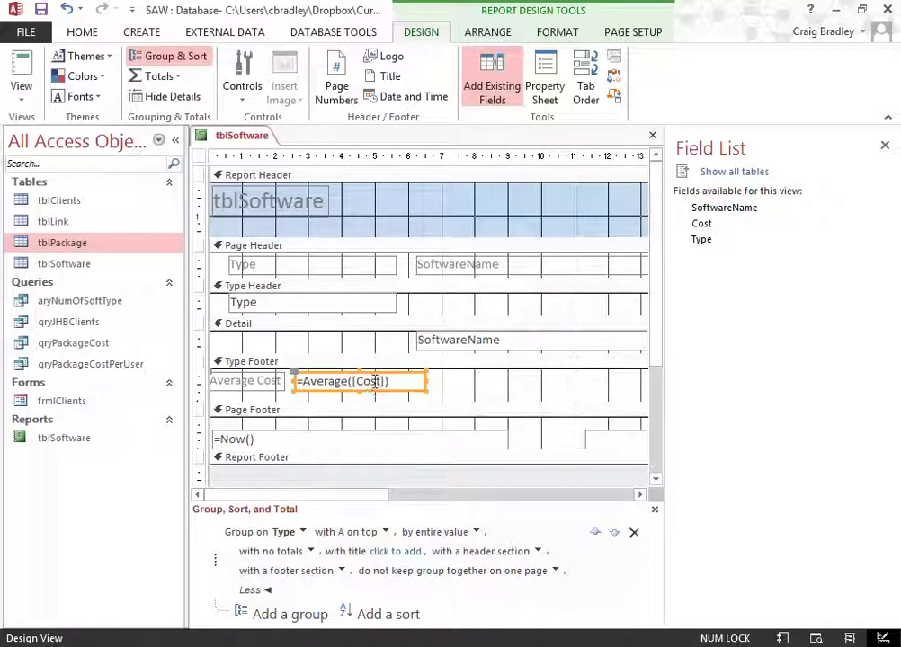
left_click(348, 380)
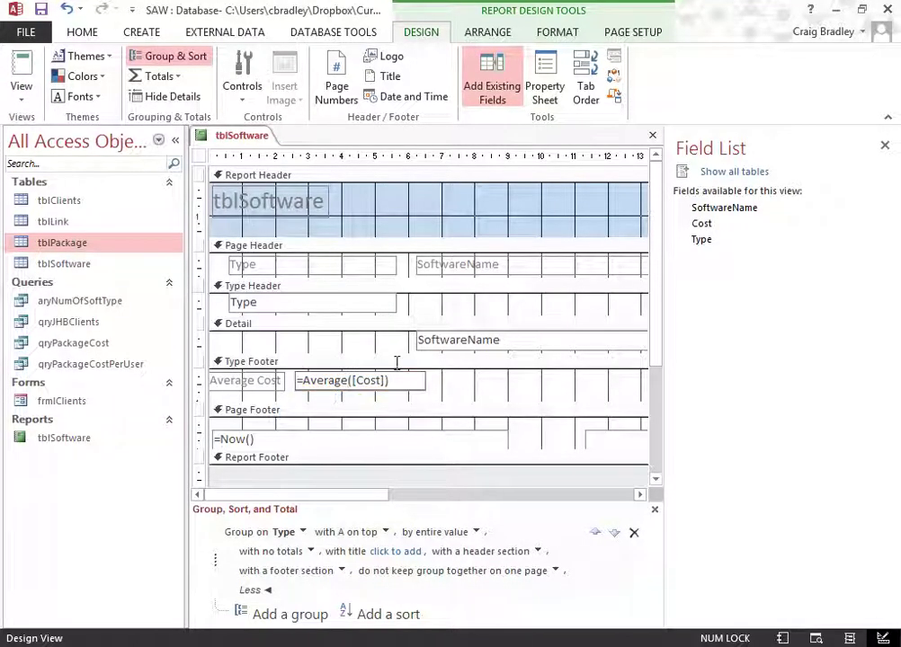
key("shift+Left")
key("shift+Left")
key("shift+Left")
key("shift+Left")
key("shift+Left")
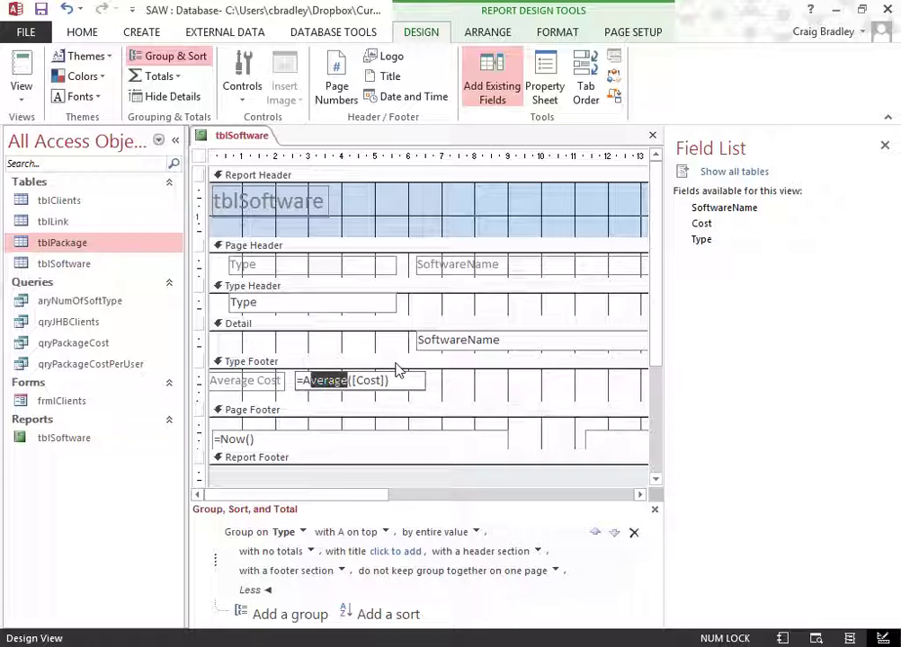
type("VG")
left_click(470, 411)
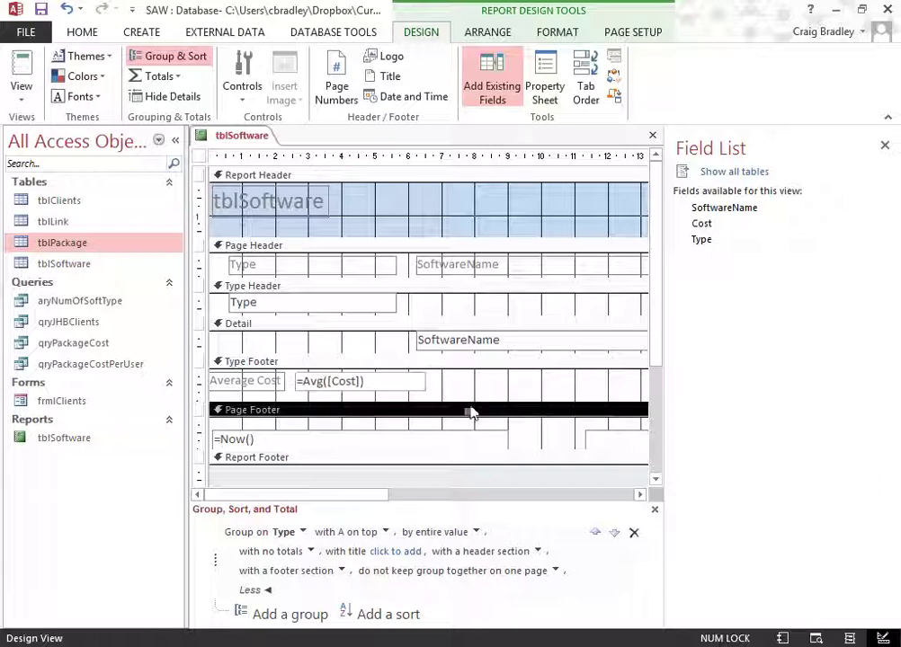
Display the software report in Report View and check the average cost under each software type
left_click(22, 77)
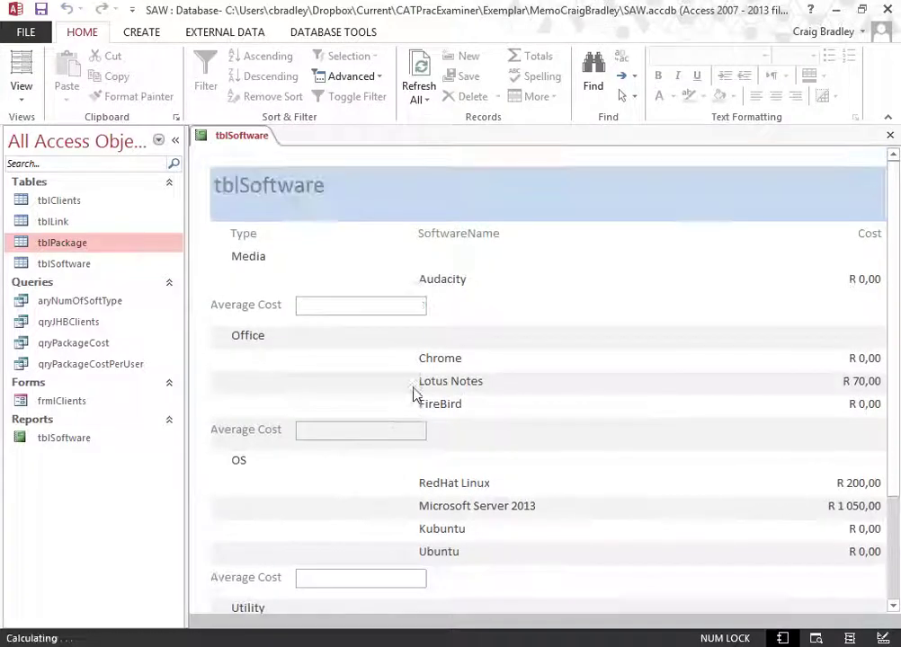
scroll(503, 387, "down", 1)
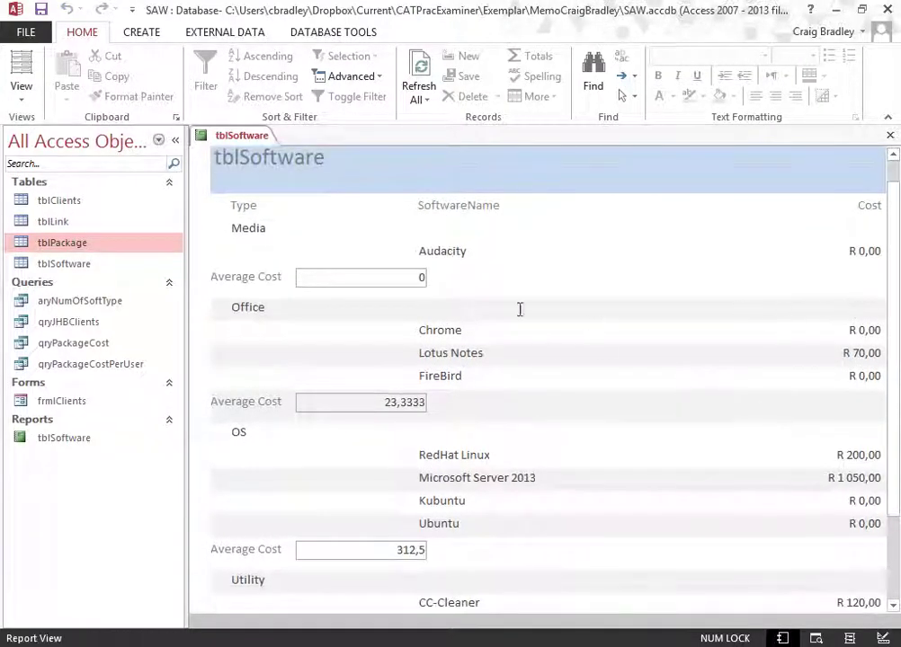
scroll(465, 371, "down", 4)
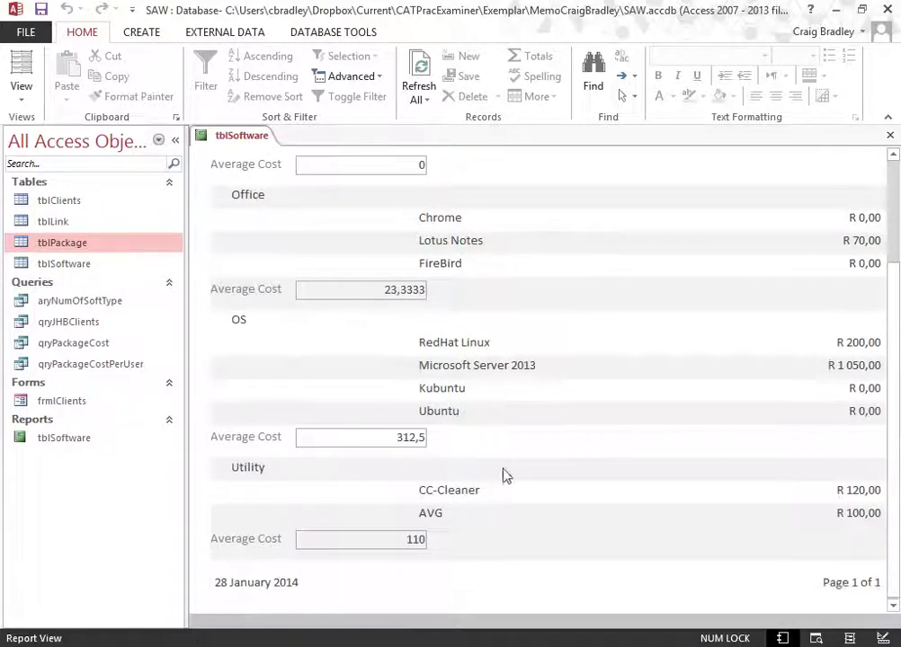
scroll(346, 499, "up", 5)
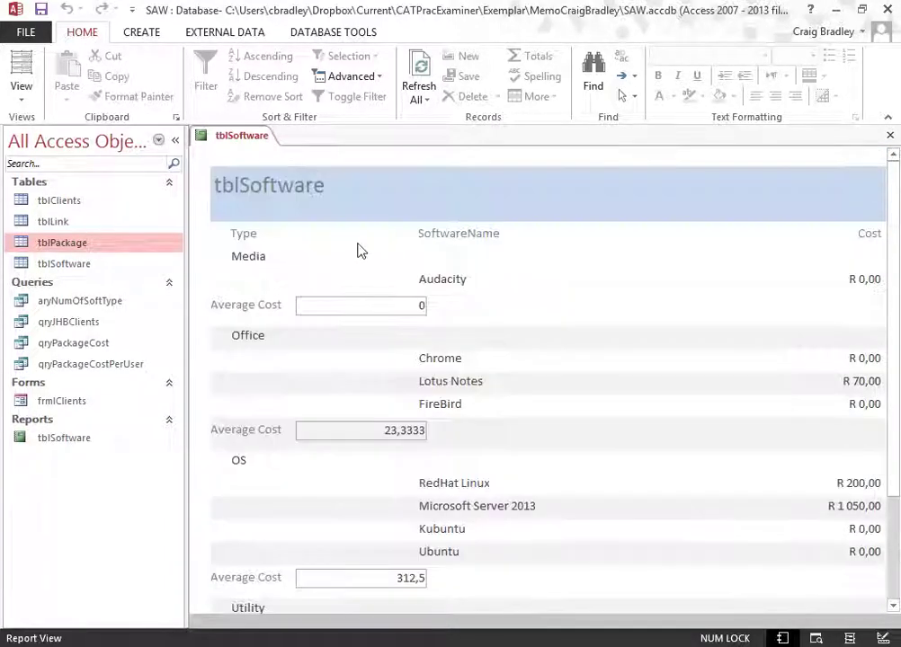